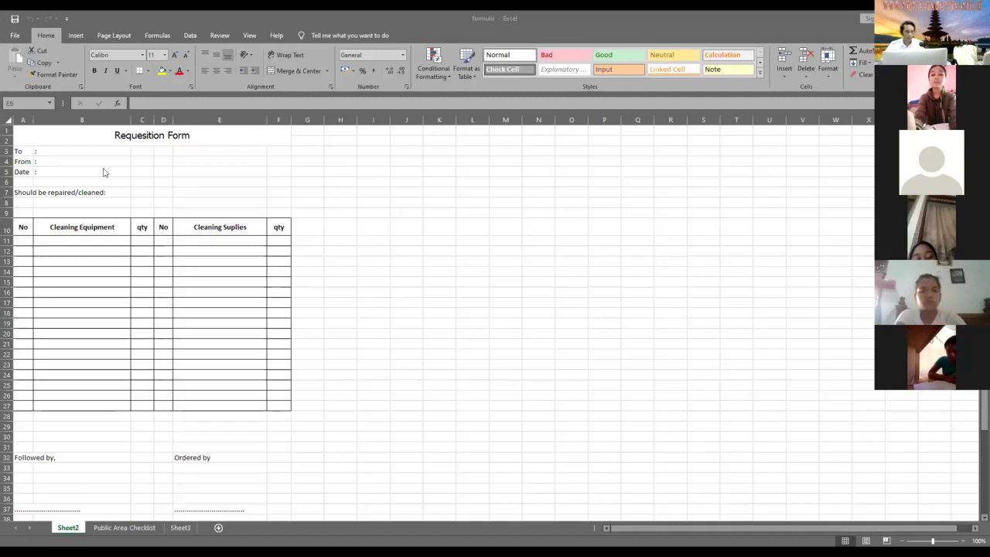
- Select the Requesition Form from its title down to the bottom rows, then clear the selection
left_click(58, 137)
left_click_drag(58, 137, 175, 478)
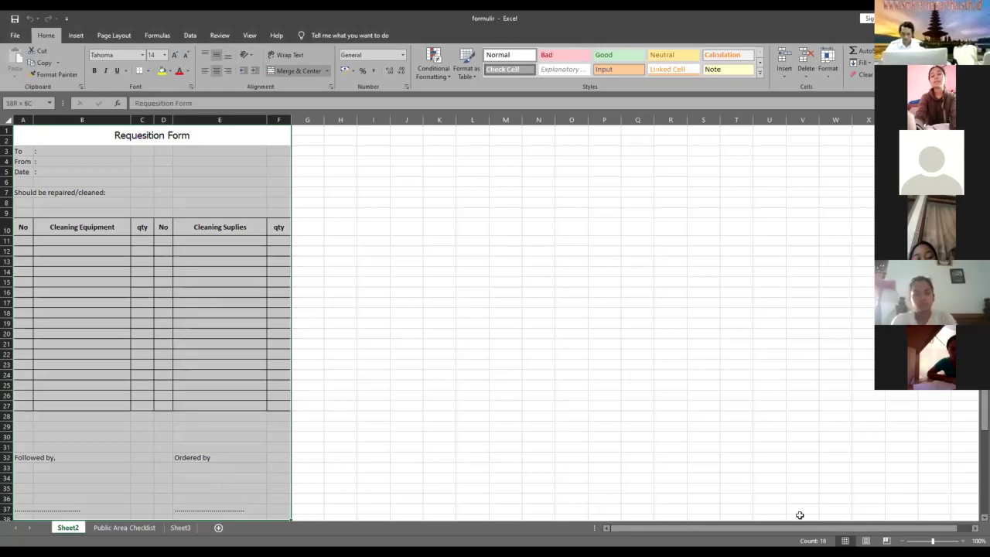
key("ctrl+shift+End")
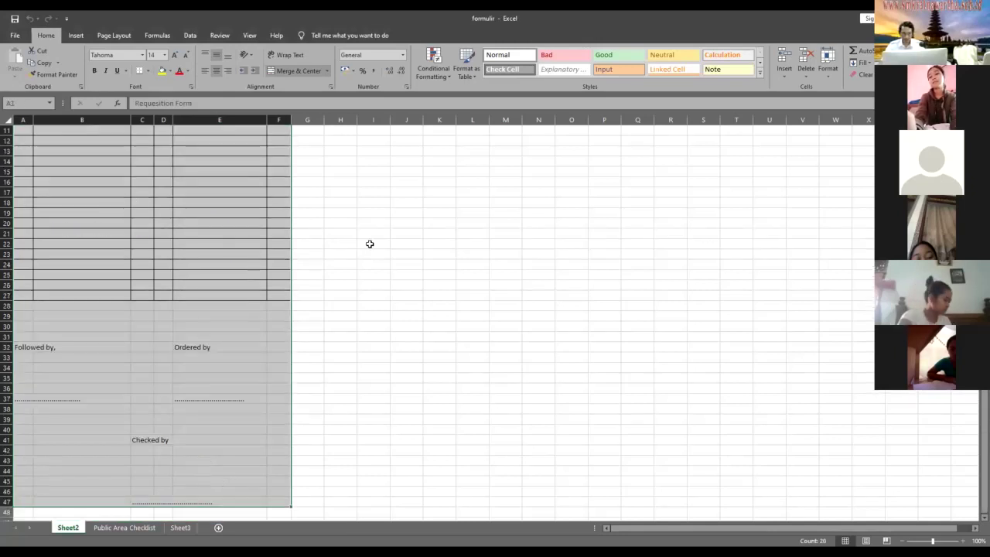
scroll(368, 241, "up", 4)
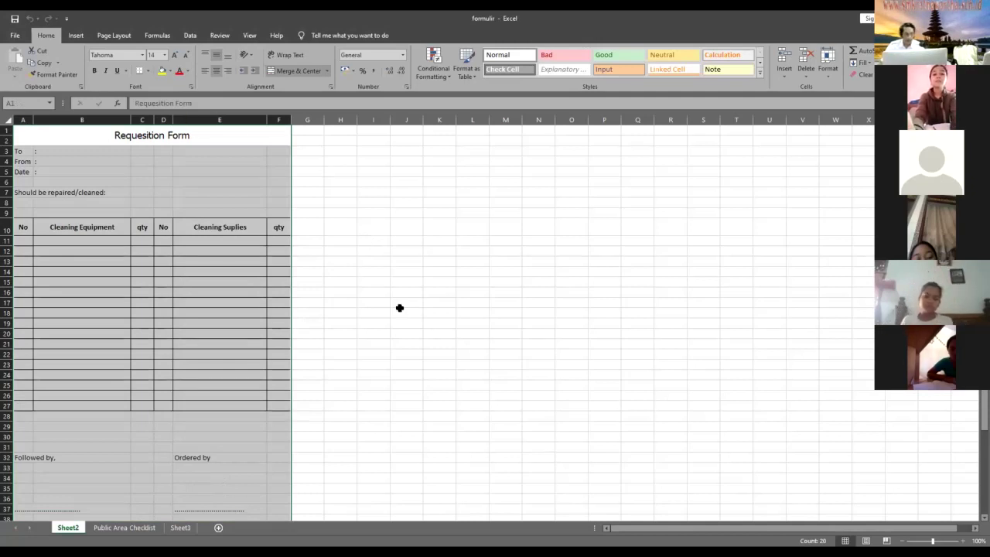
left_click(670, 395)
- Insert two blank columns before column A and a blank row above row 1
left_click(24, 120)
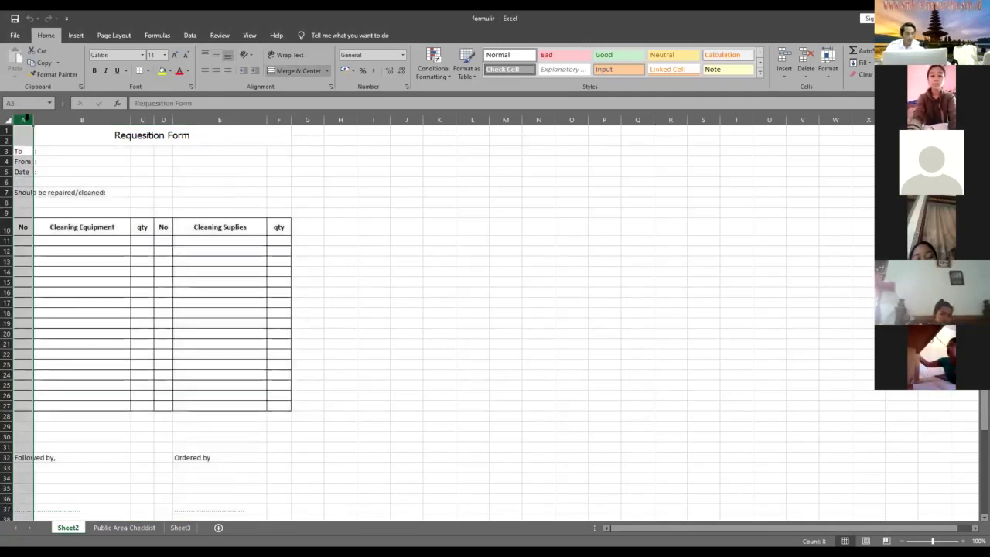
right_click(28, 121)
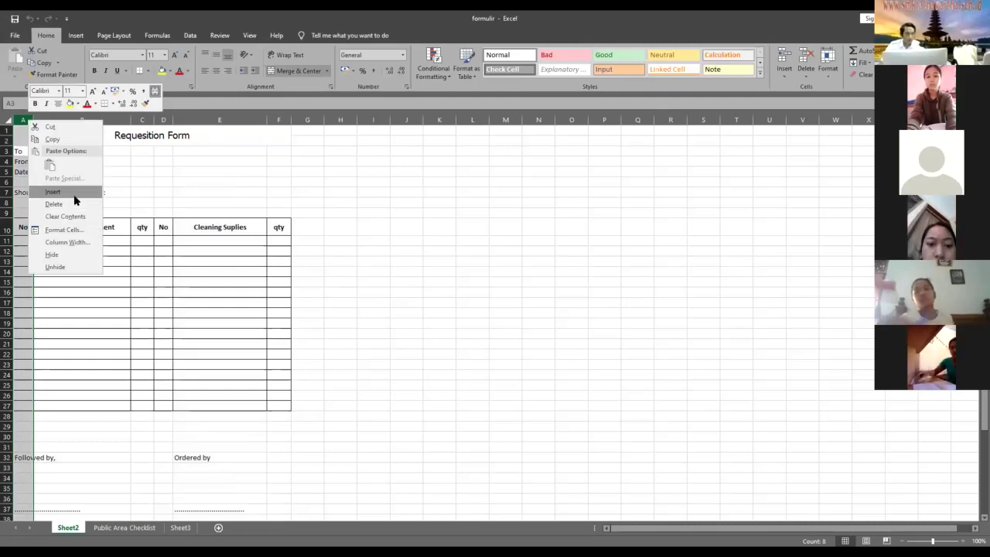
left_click(74, 194)
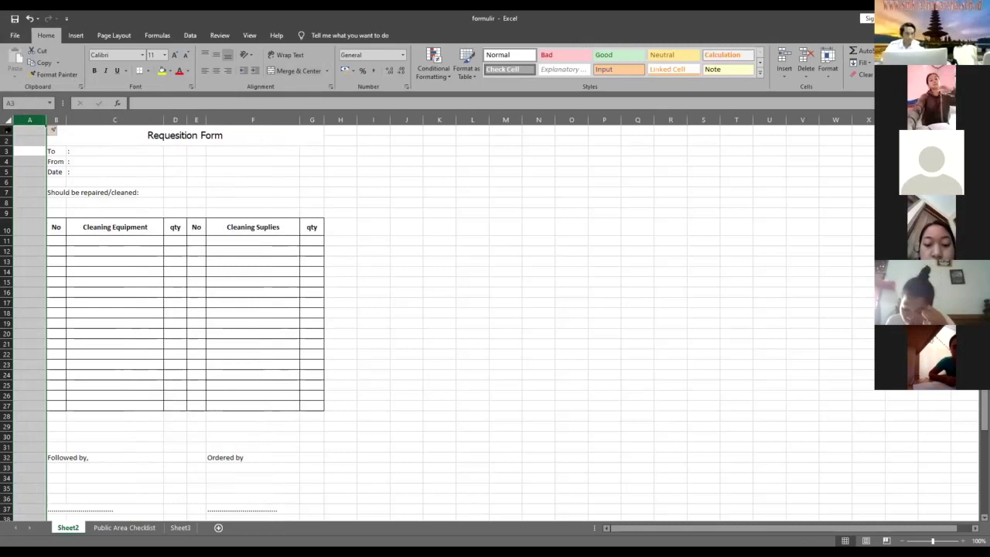
key("F4")
right_click(7, 130)
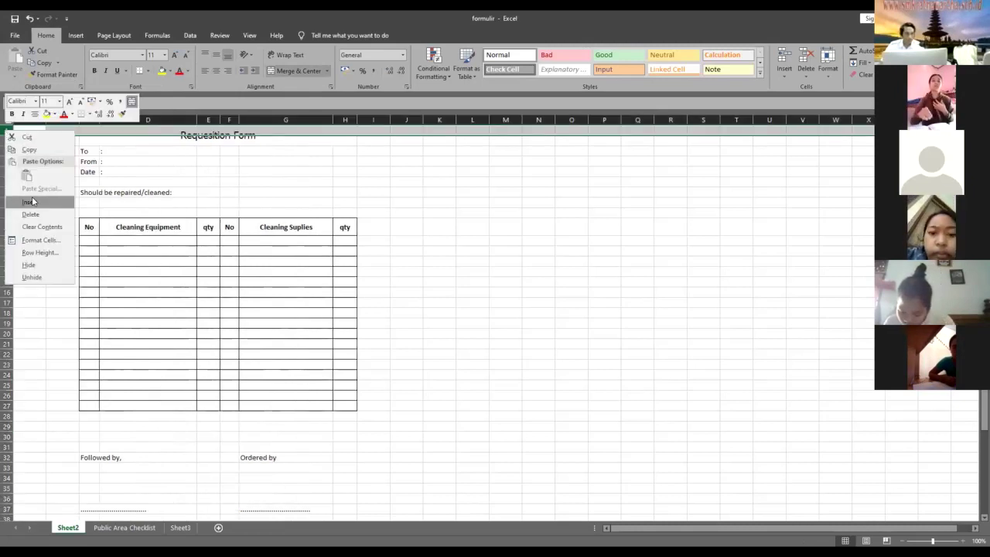
key("Return")
left_click(572, 203)
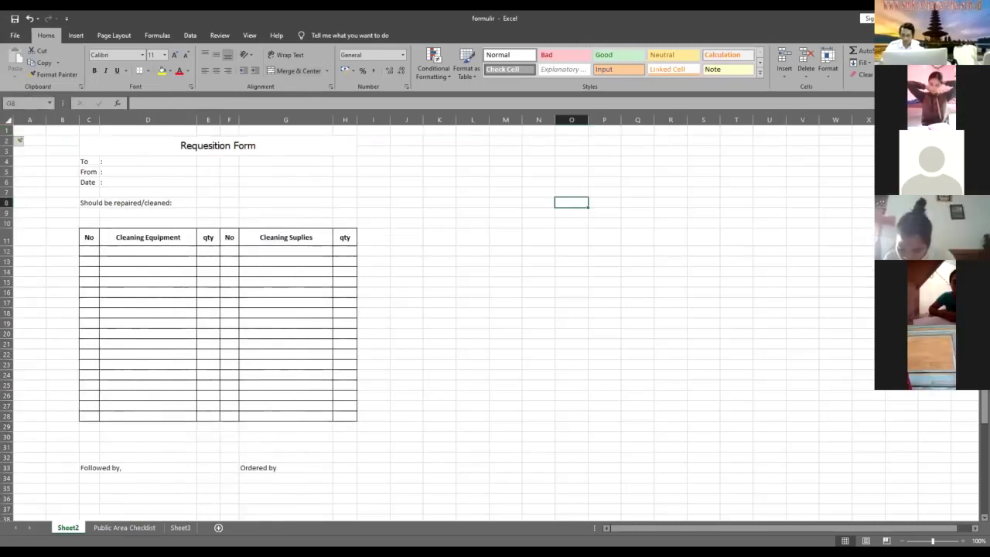
scroll(572, 203, "up", 3)
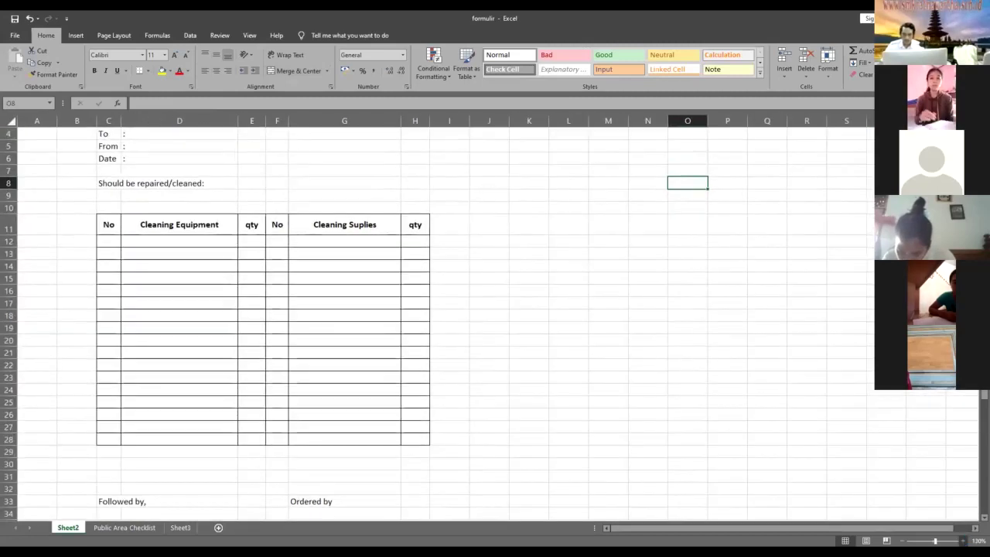
scroll(645, 339, "up", 3)
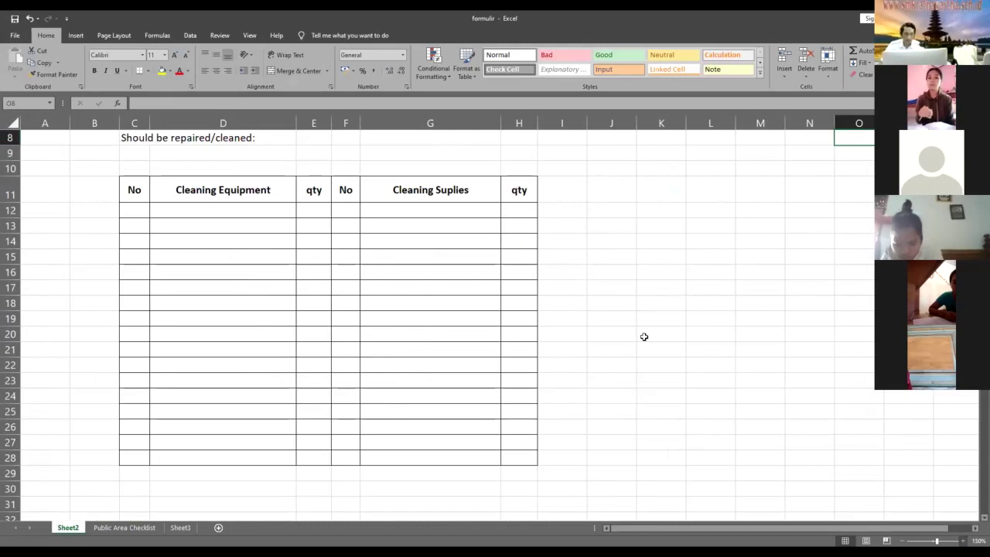
scroll(644, 337, "up", 3)
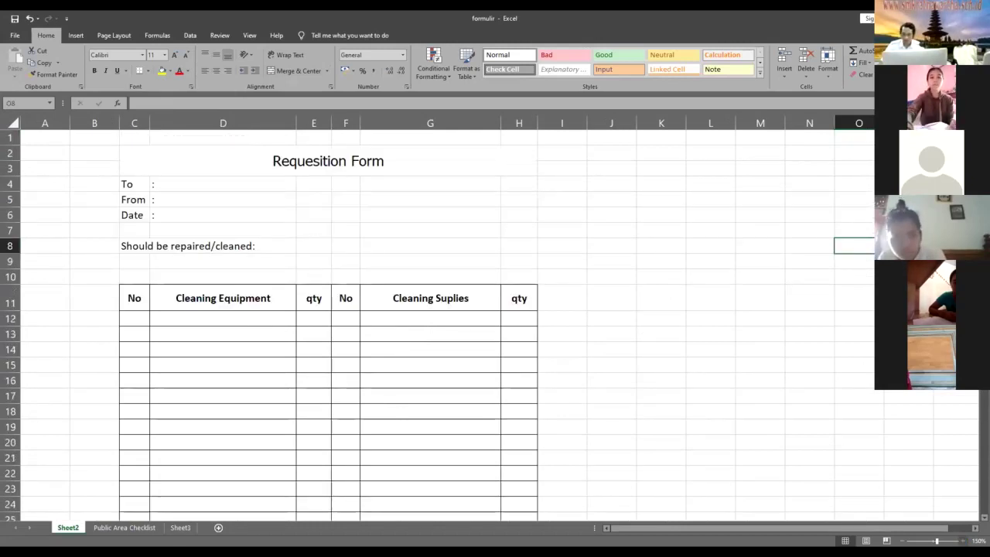
scroll(477, 308, "up", 1)
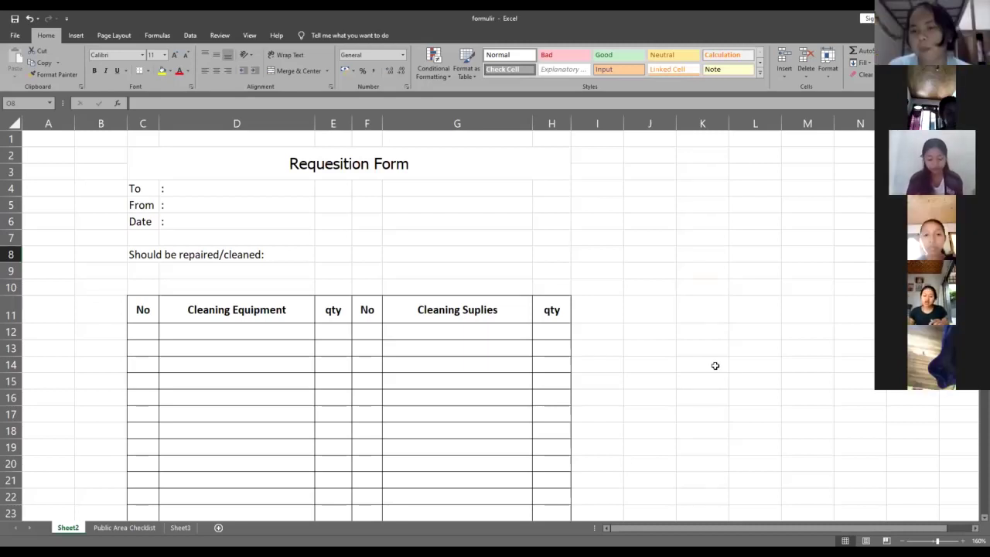
scroll(715, 365, "down", 2)
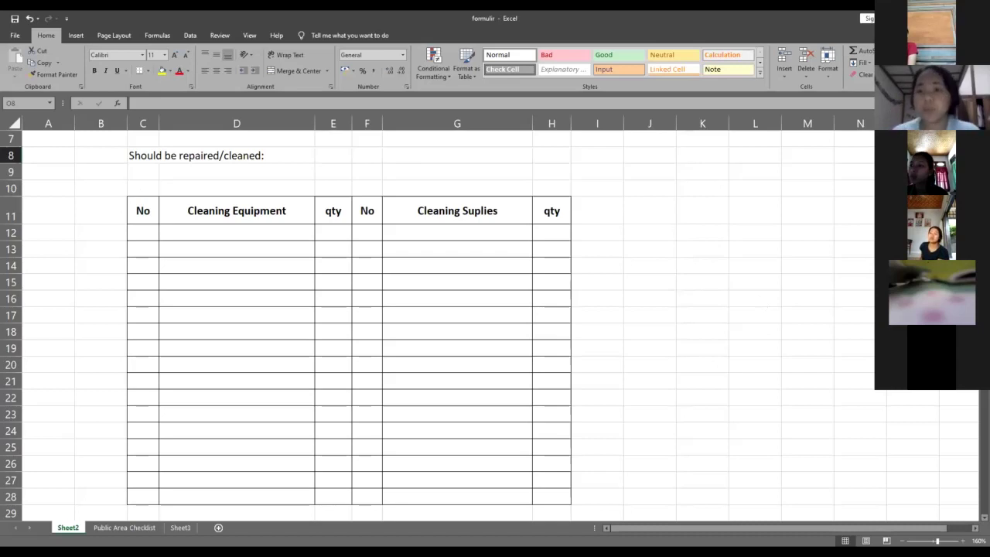
scroll(441, 325, "down", 1)
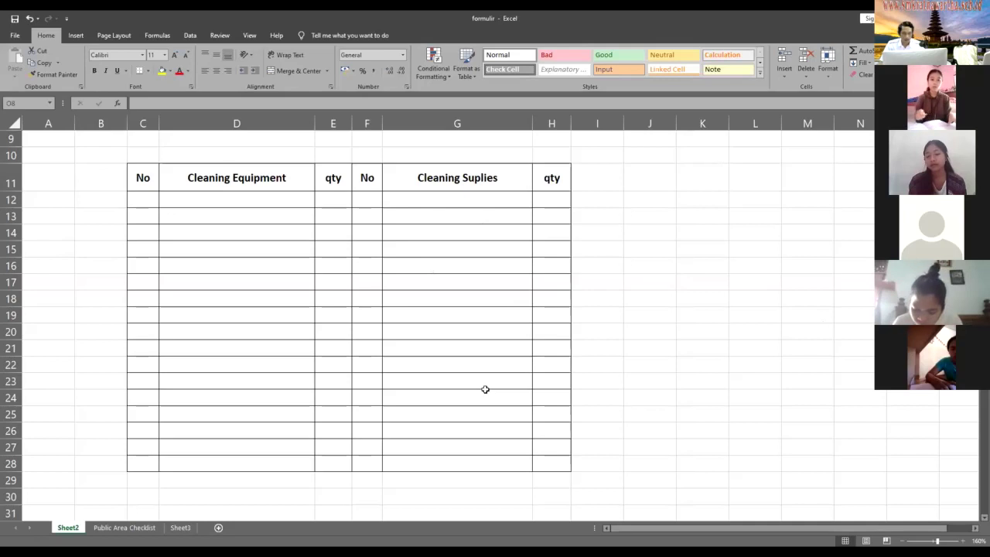
key("Left")
key("Left")
key("Left")
key("Left")
key("Left")
key("Left")
key("Left")
key("Left")
key("Down")
key("Down")
key("Down")
key("Down")
key("Down")
key("Down")
key("Down")
key("Down")
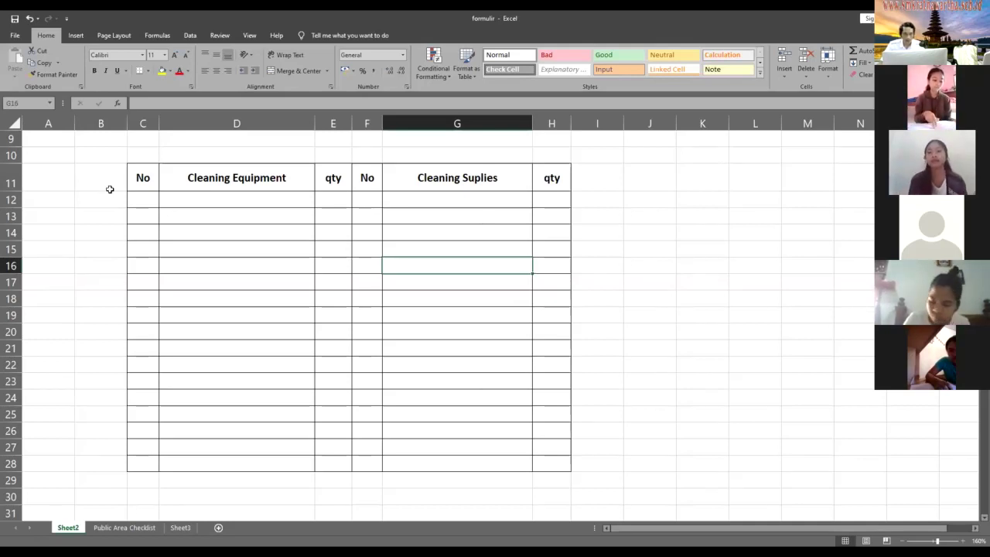
scroll(250, 194, "up", 3)
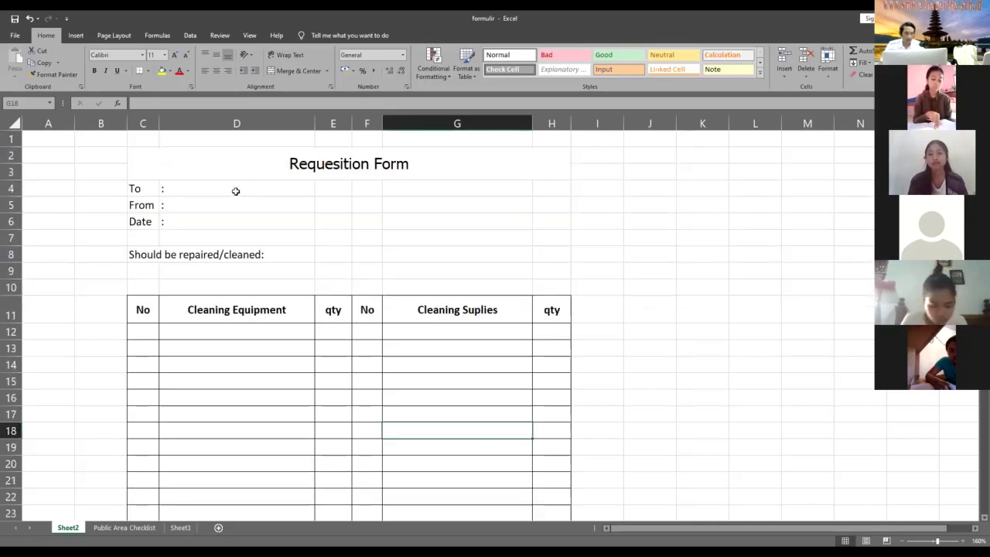
left_click(217, 188)
left_click(264, 177)
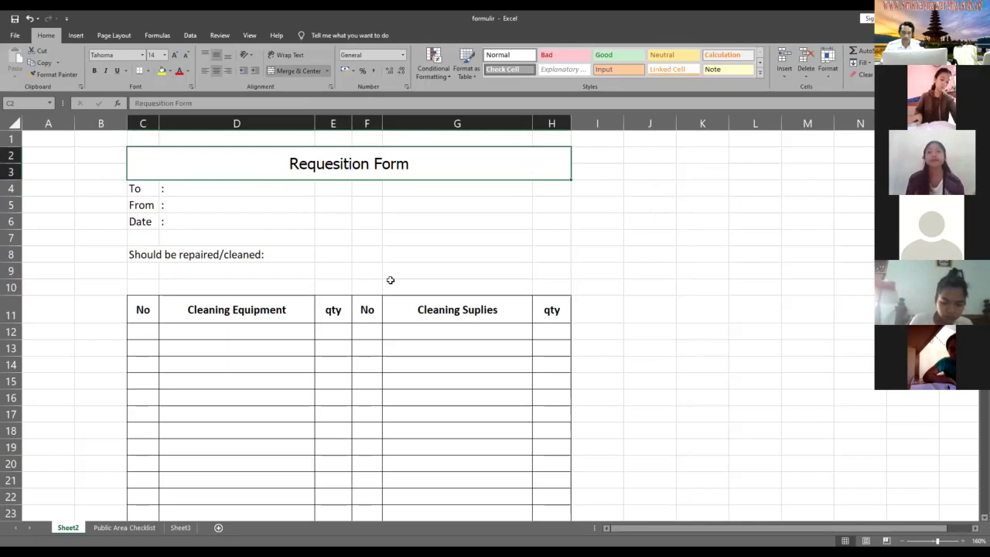
left_click(186, 192)
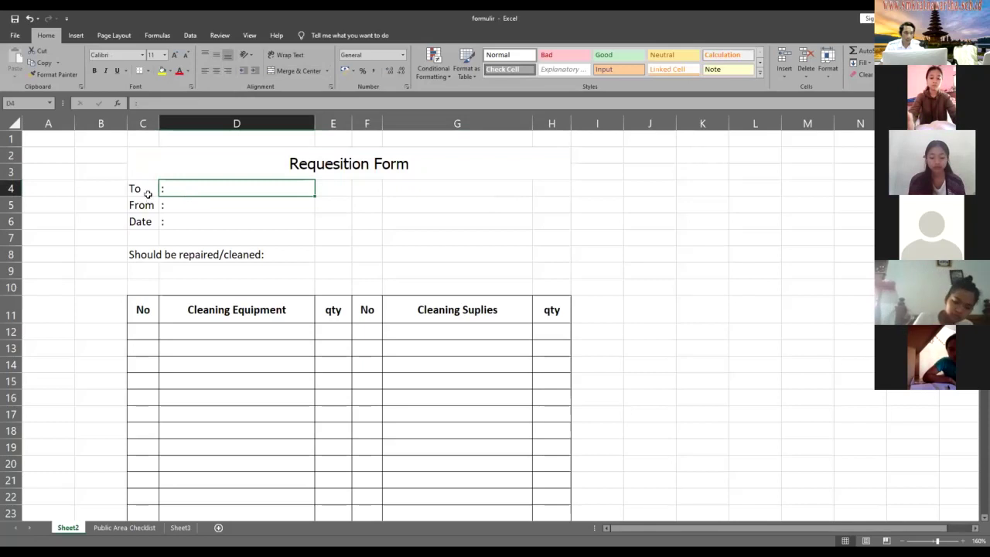
key("Left")
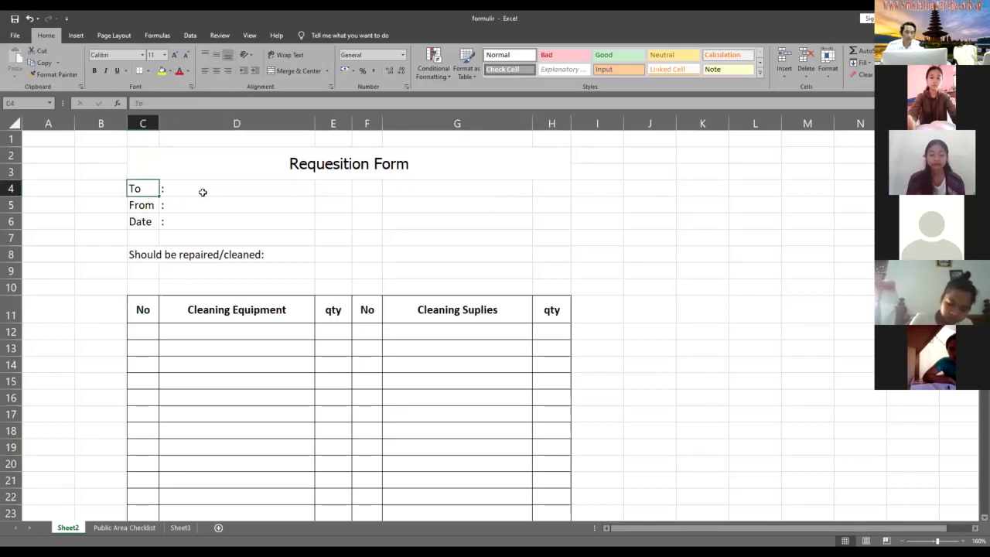
key("Right")
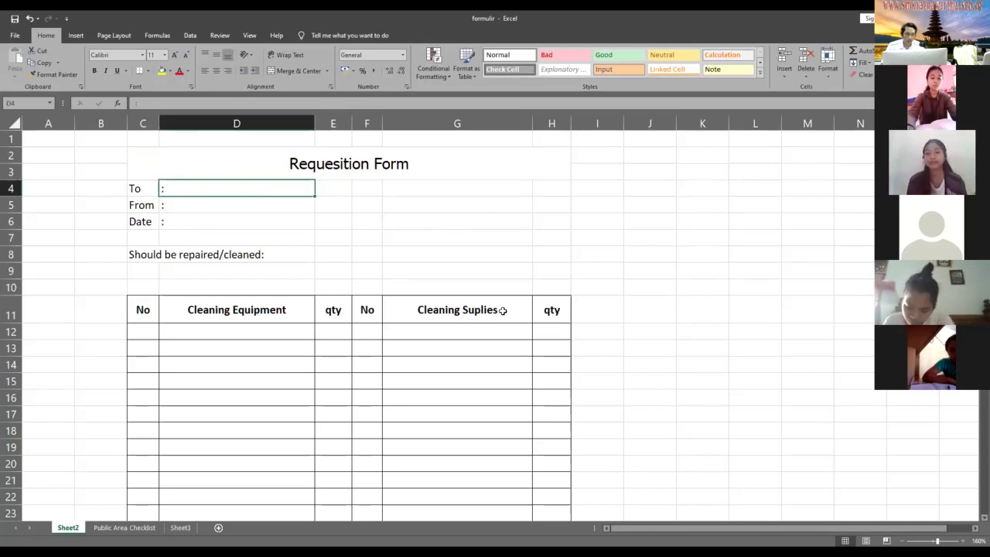
scroll(480, 318, "down", 3)
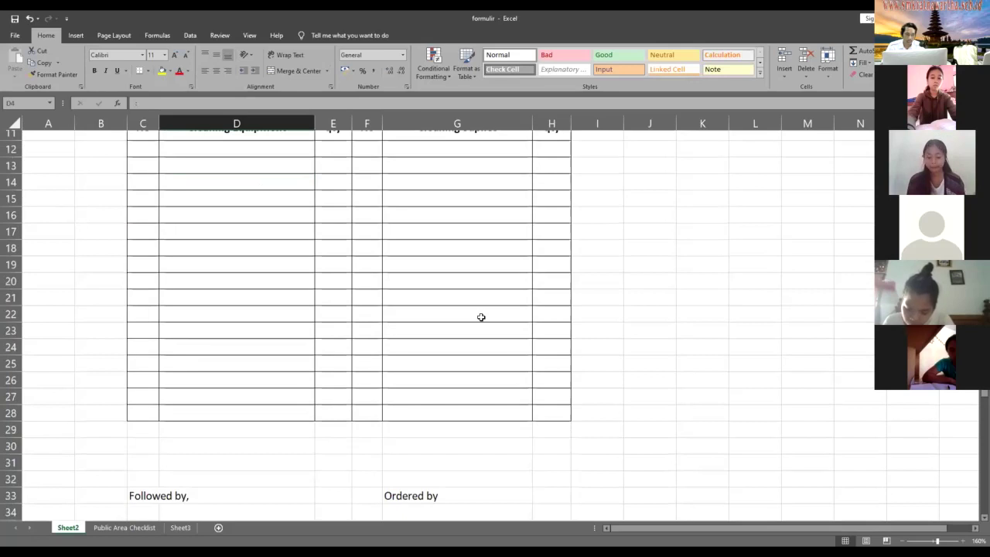
scroll(481, 317, "down", 3)
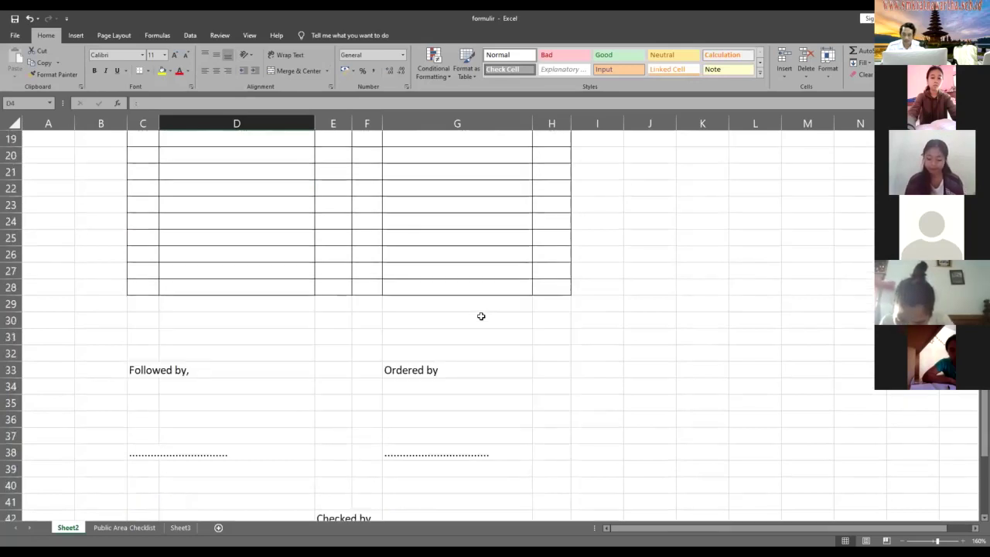
scroll(480, 317, "up", 2)
scroll(201, 200, "up", 4)
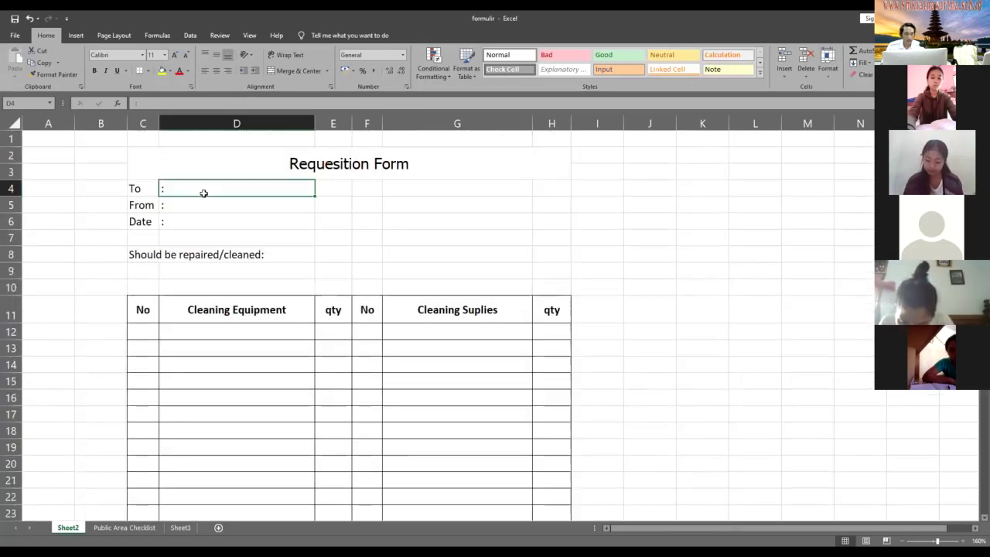
left_click(181, 527, "ctrl")
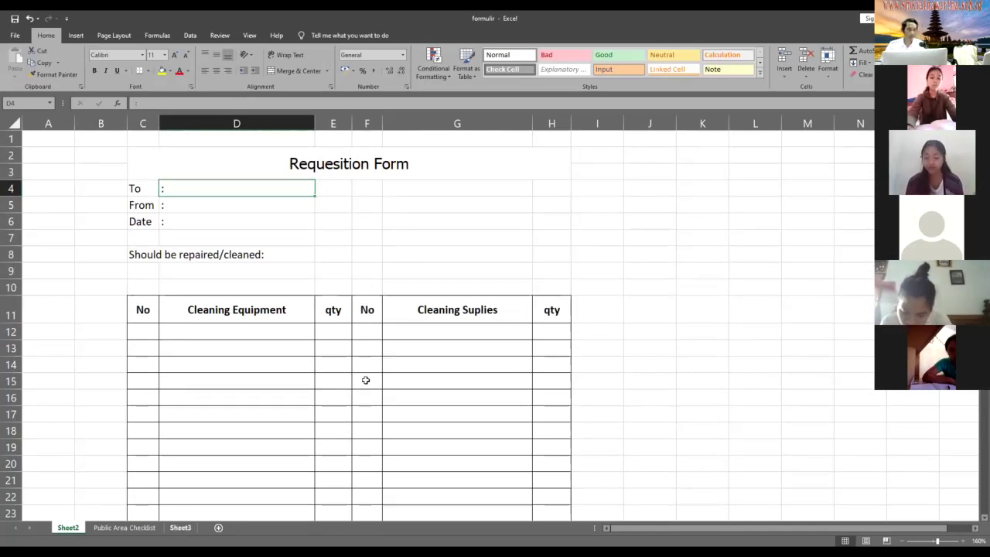
left_click(88, 164)
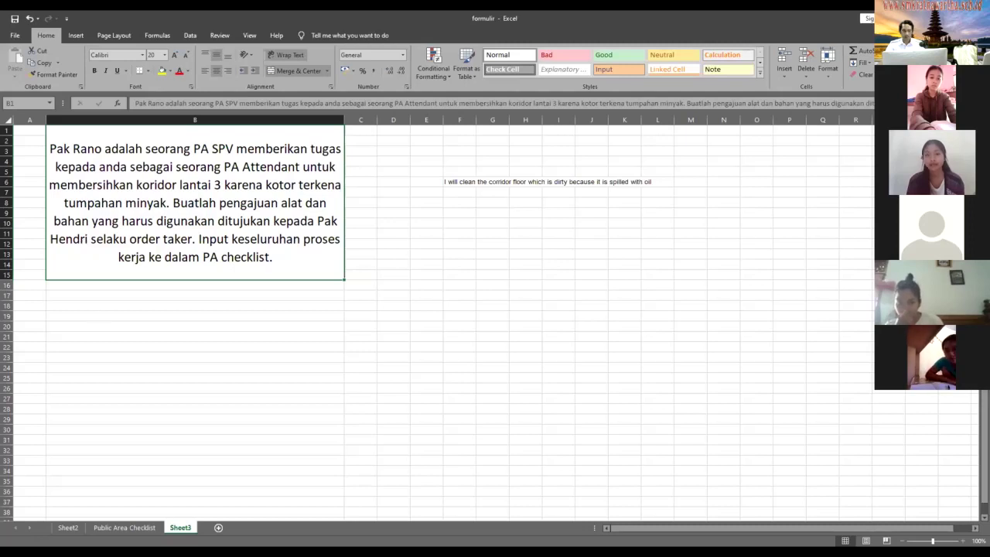
left_click(67, 529)
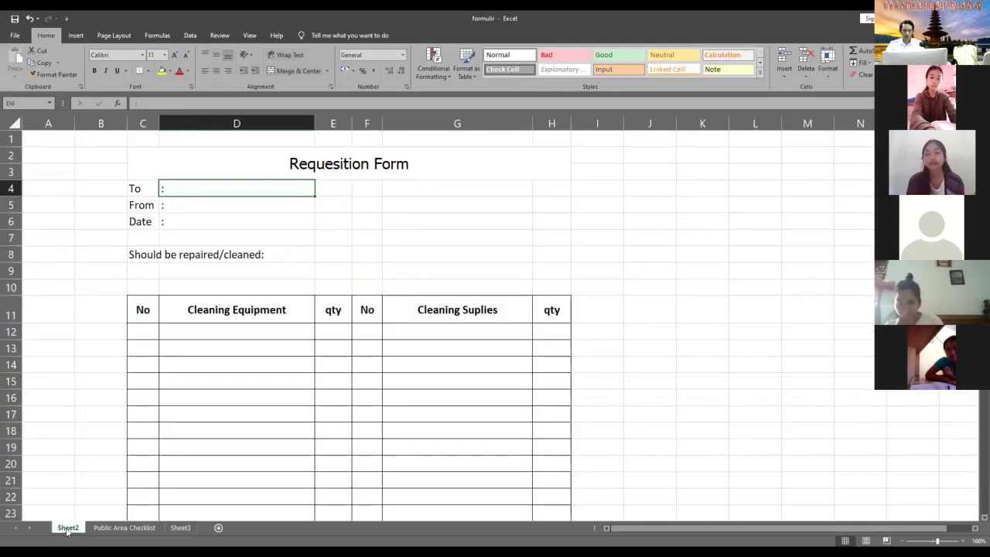
- Type 'Order Taker' after the colon in the To entry, cell D4
double_click(199, 186)
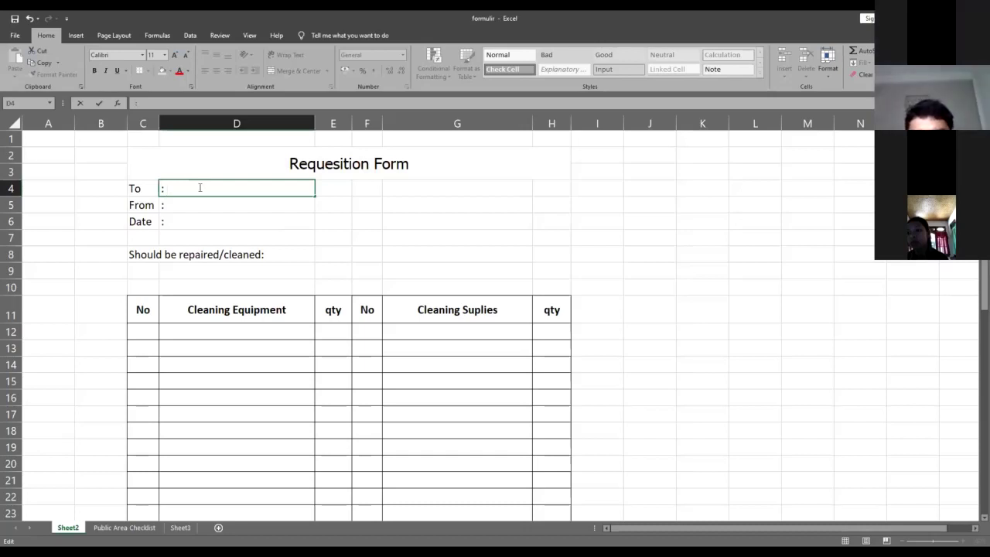
type("o")
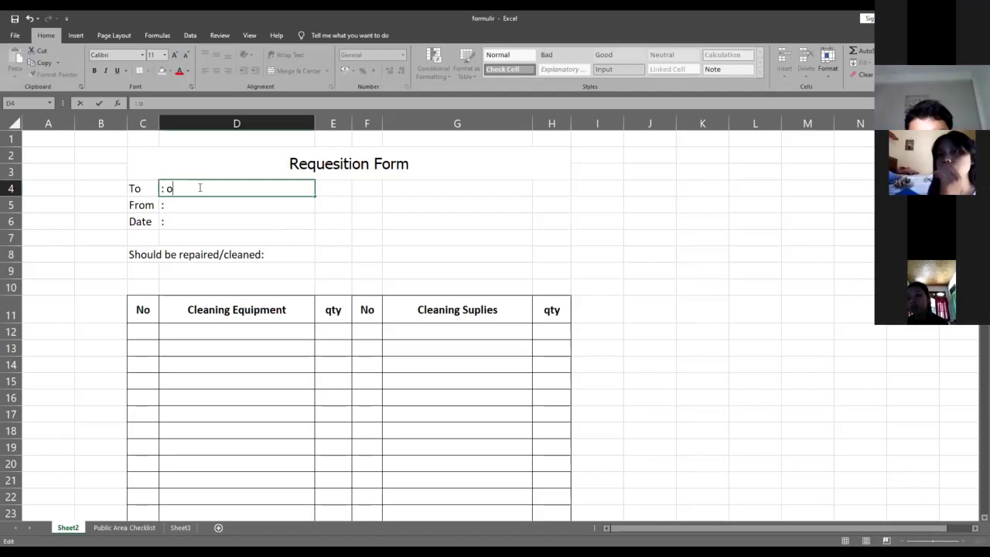
key("BackSpace")
type("O")
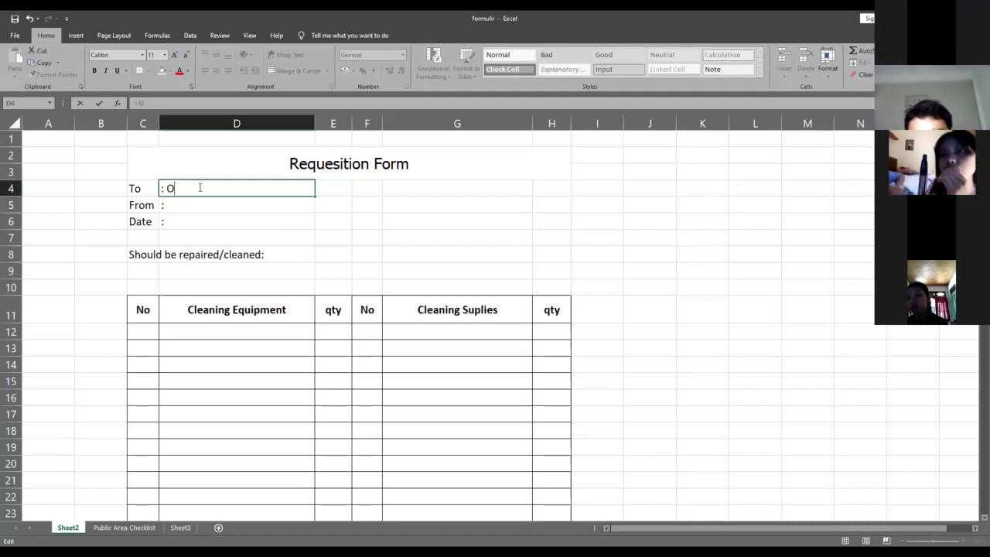
type("rder Taker")
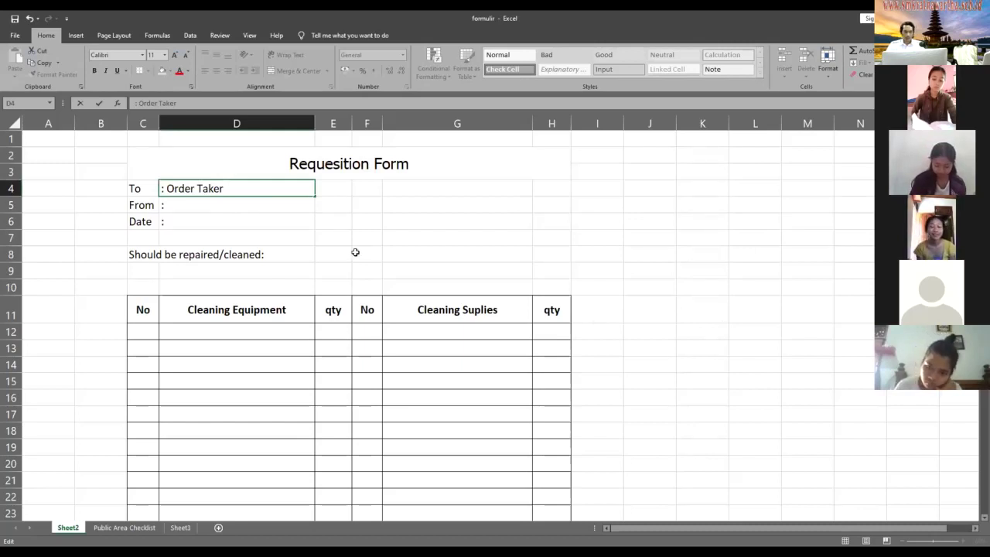
- Enter 'HK Department/ PA Att' after the colon in the From cell D5, fixing a typo
left_click(170, 202)
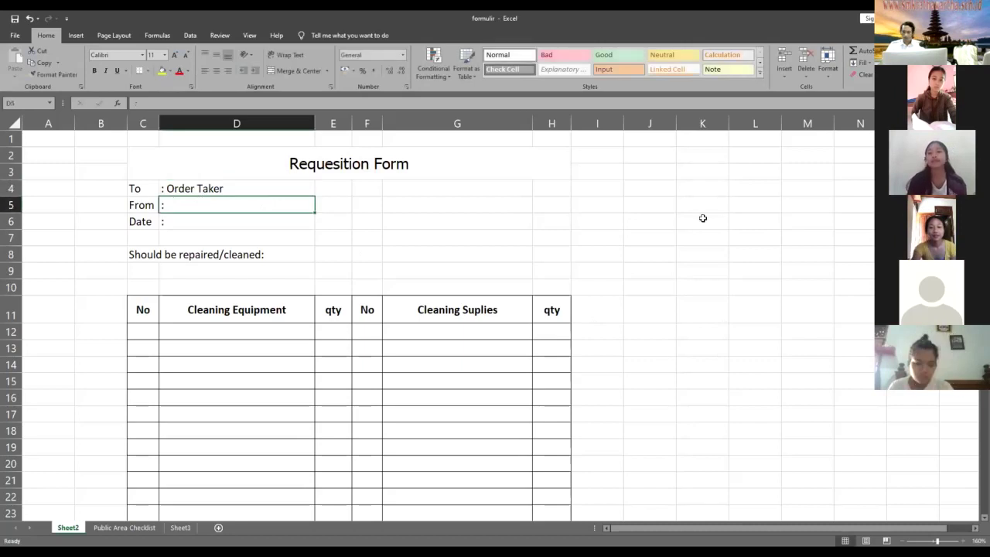
key("F2")
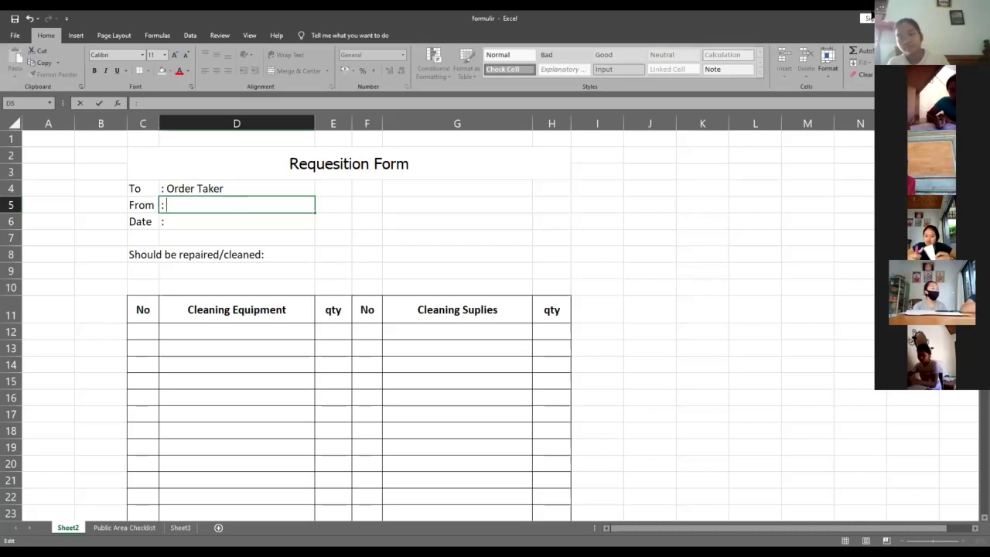
type("HK")
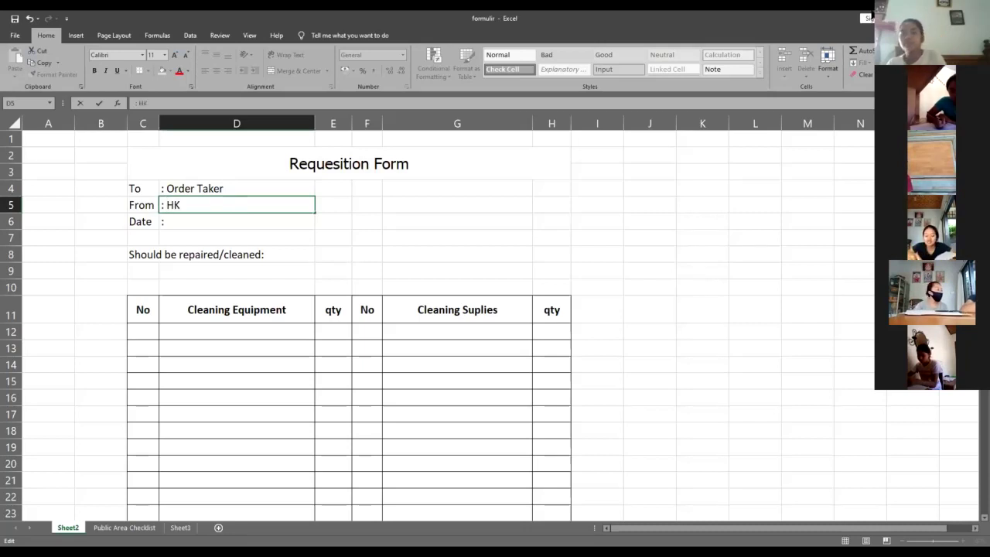
type(" Depart")
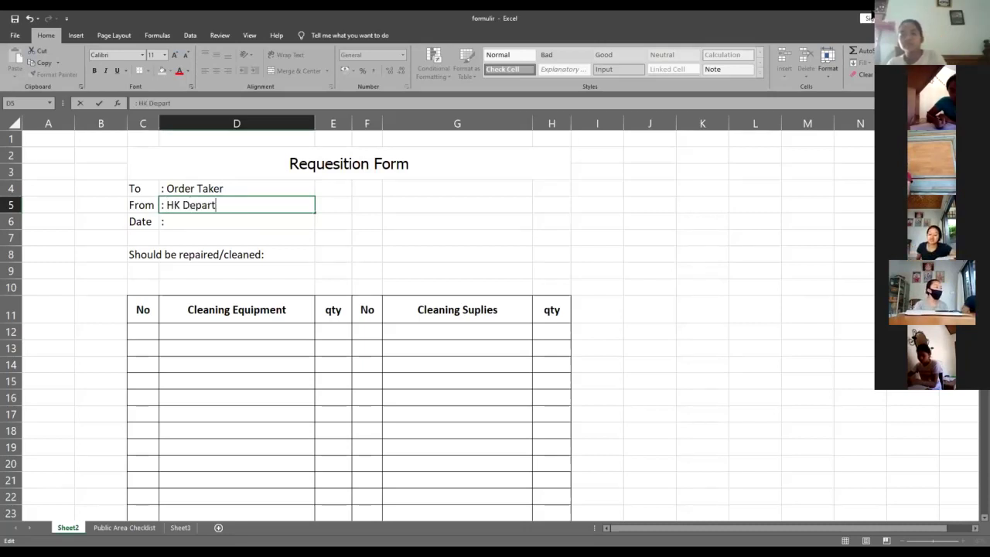
type("ment/")
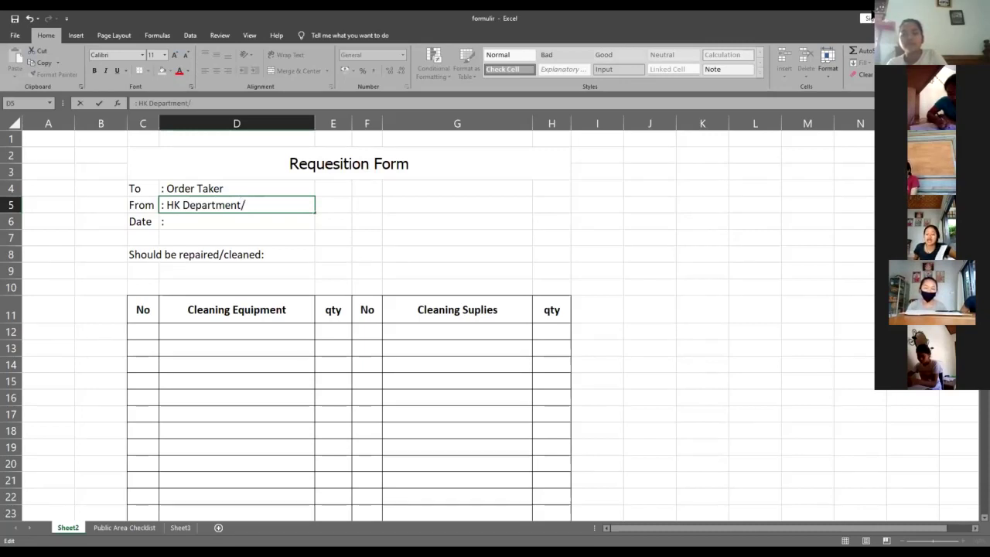
type("P")
type("u")
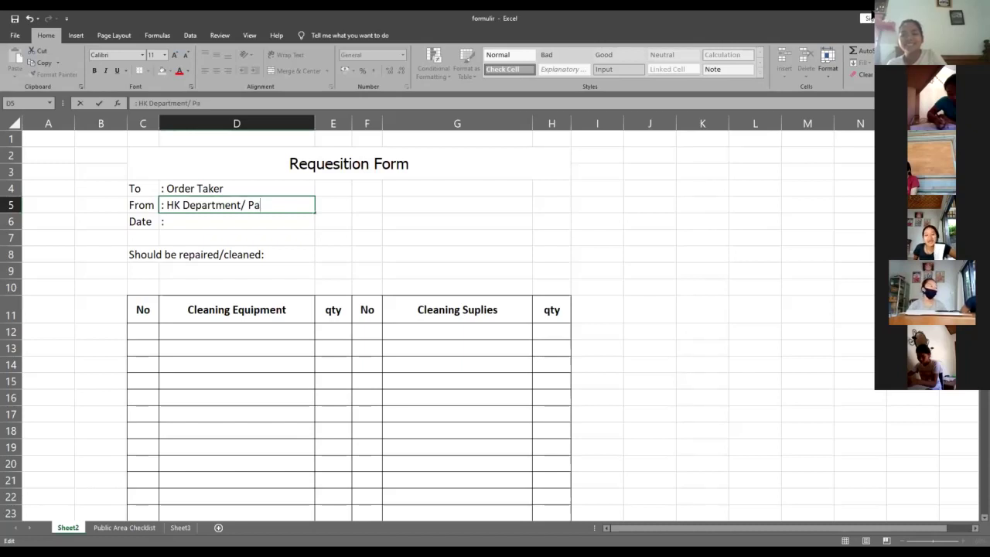
key("BackSpace")
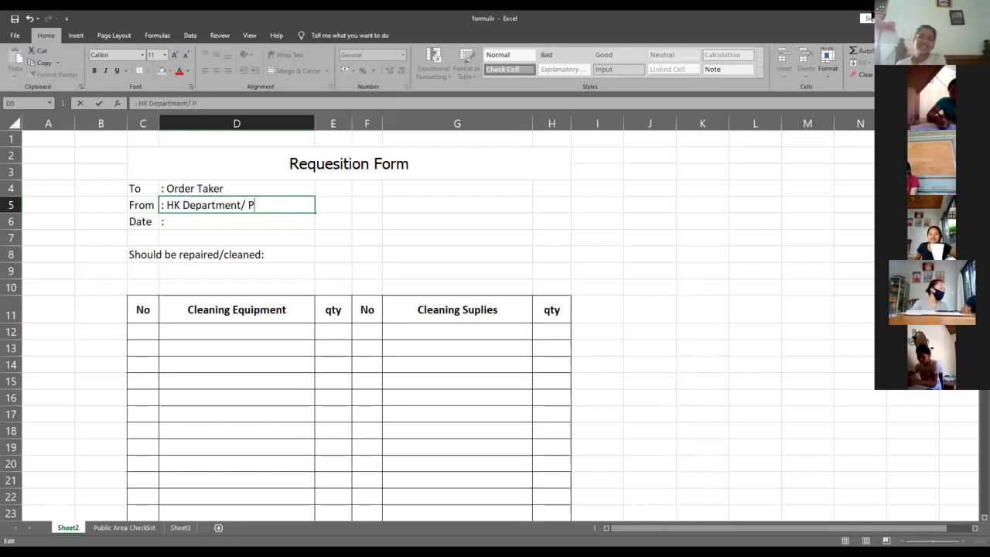
type("A")
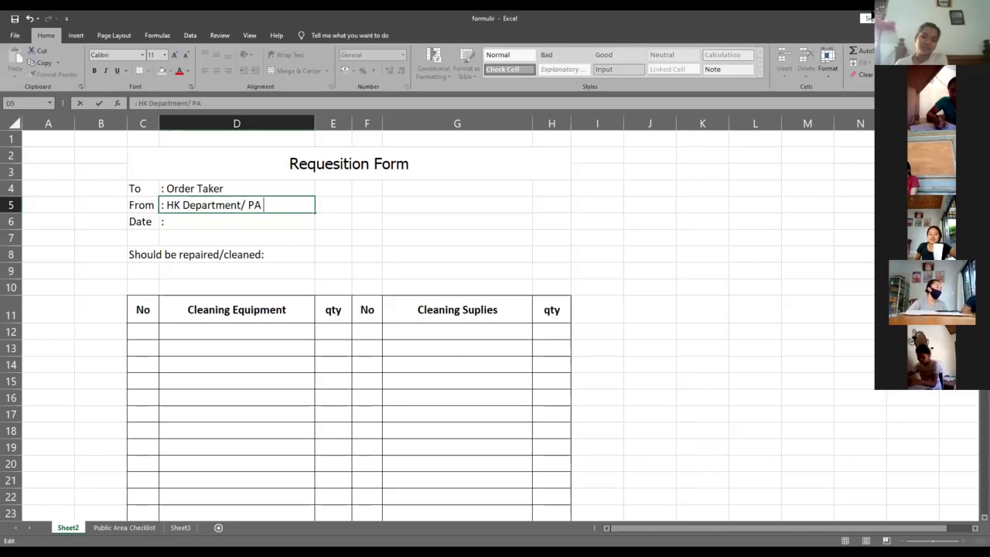
type(" At")
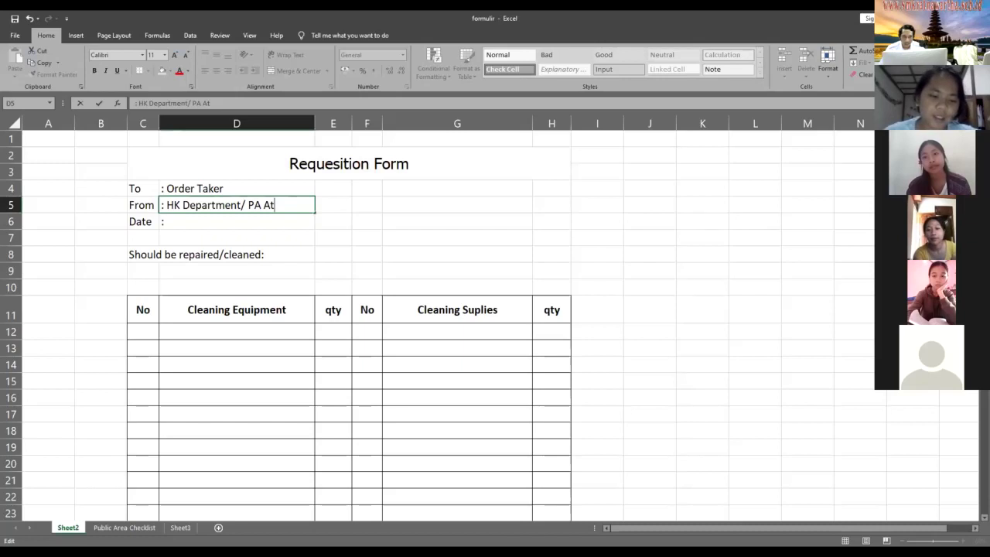
type("t")
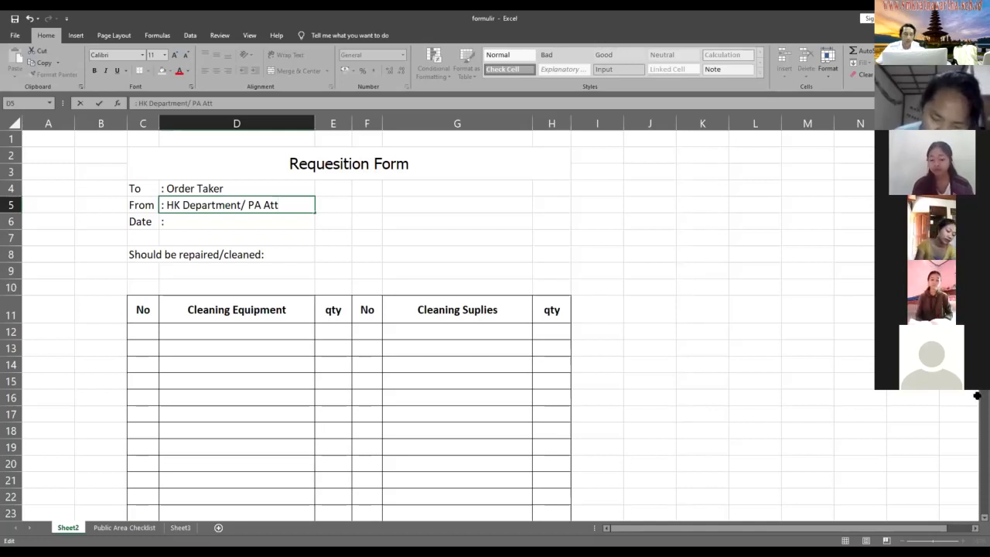
- Commit the From entry and enter 26/8/2020 after the colon on the Date line in D6
left_click(366, 237)
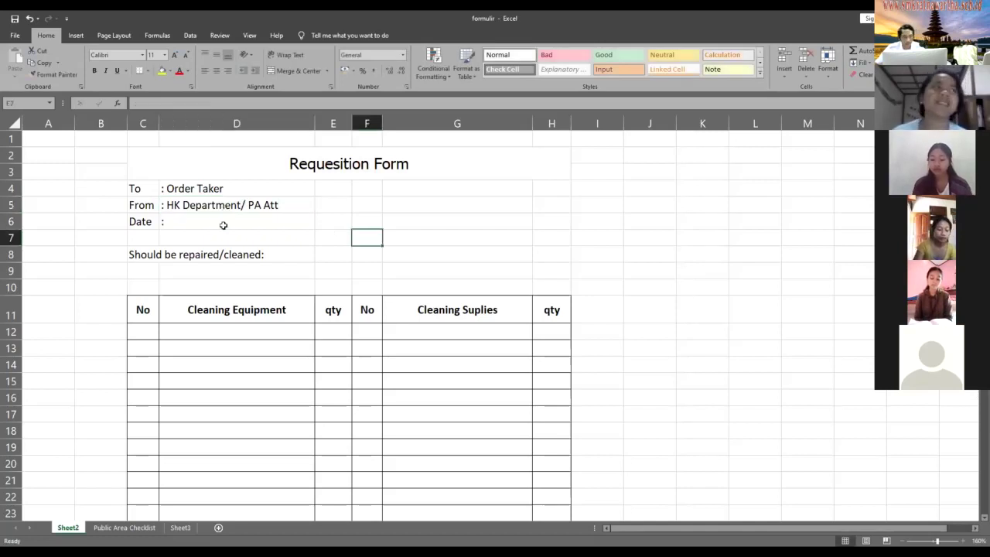
double_click(193, 223)
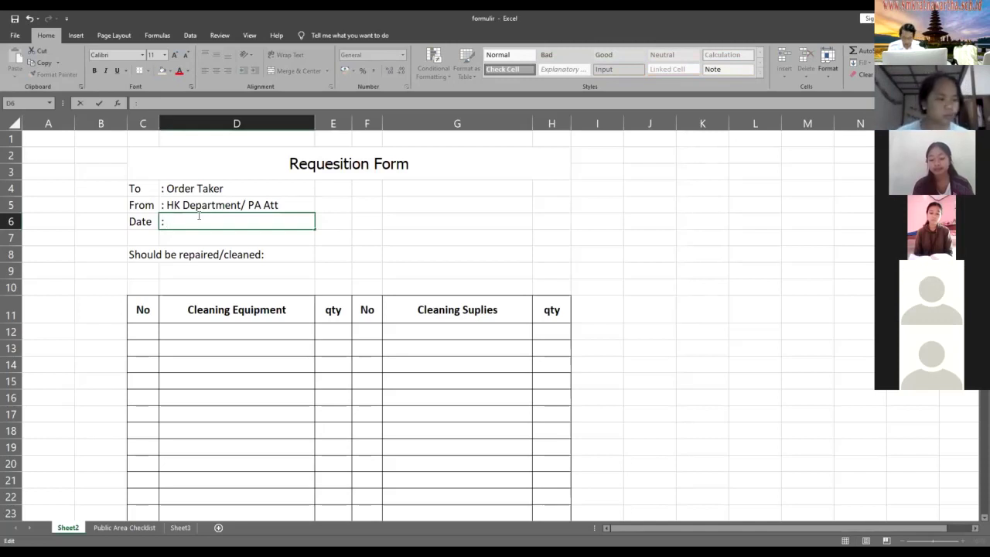
type("26")
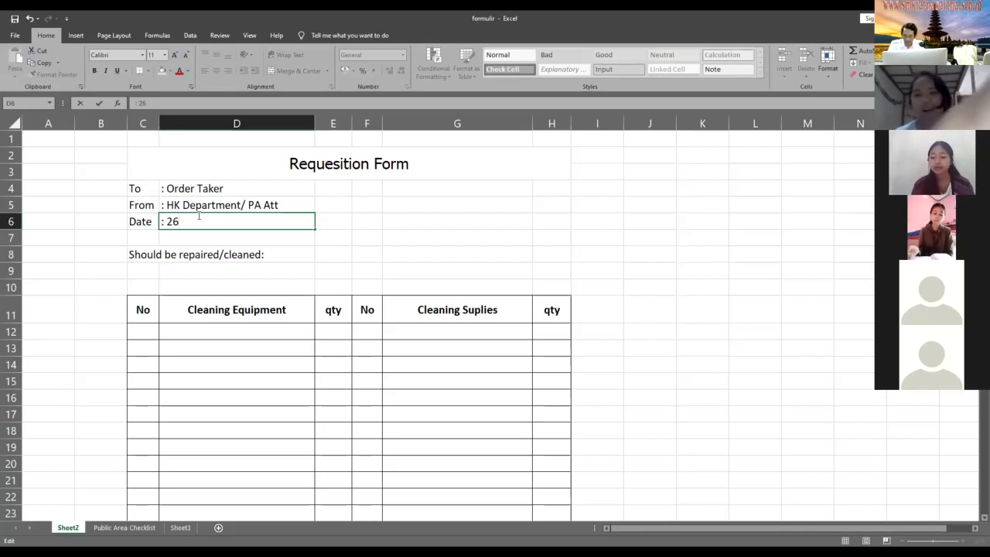
type("/8")
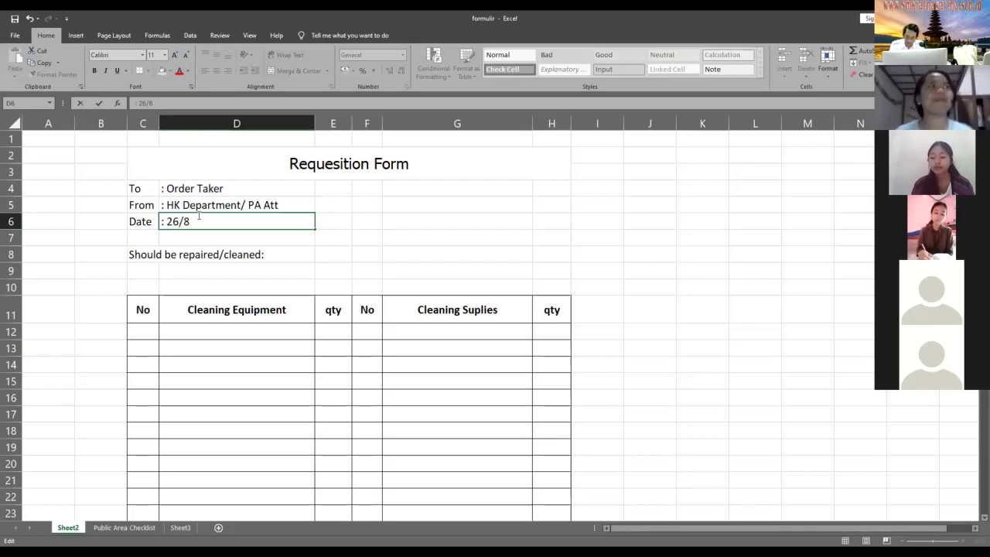
type("/2020")
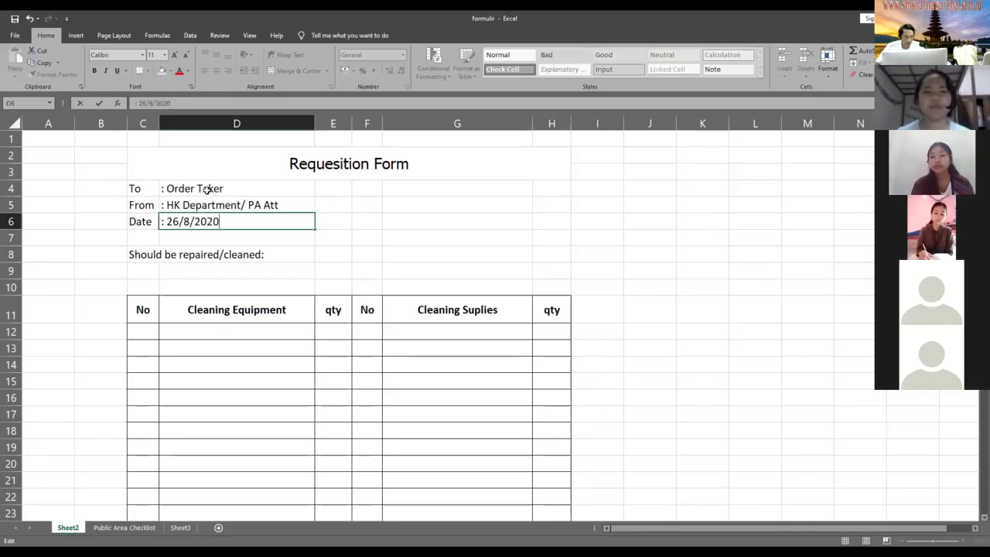
left_click(190, 269)
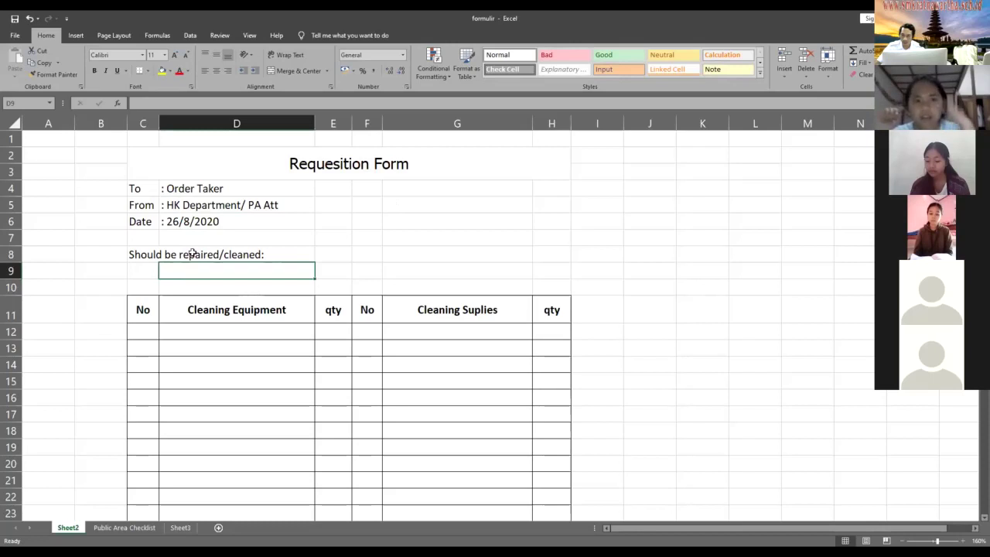
key("Left")
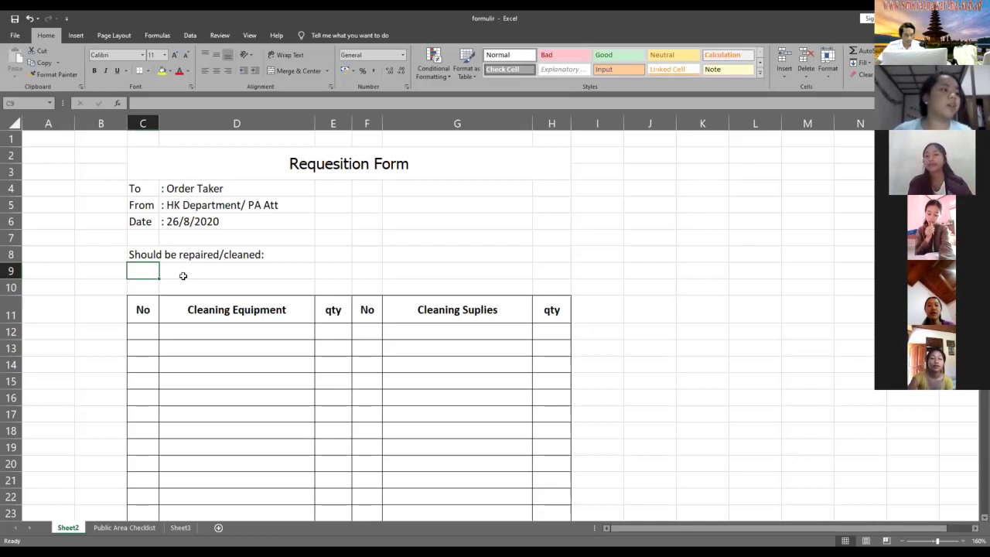
- Take the oil-spilled corridor floor sentence from Sheet3's F6 and enter it in C9 on Sheet2
left_click(183, 530)
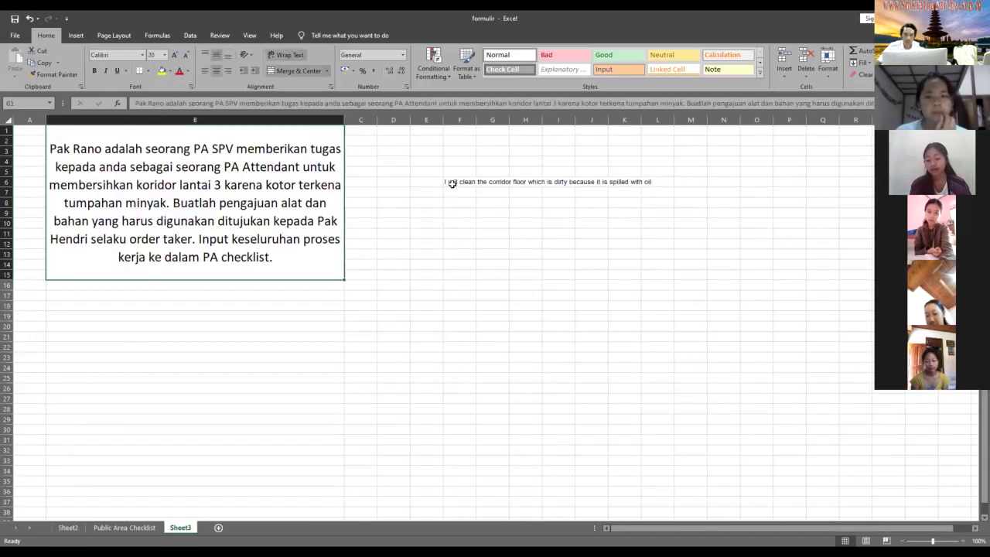
left_click(453, 183)
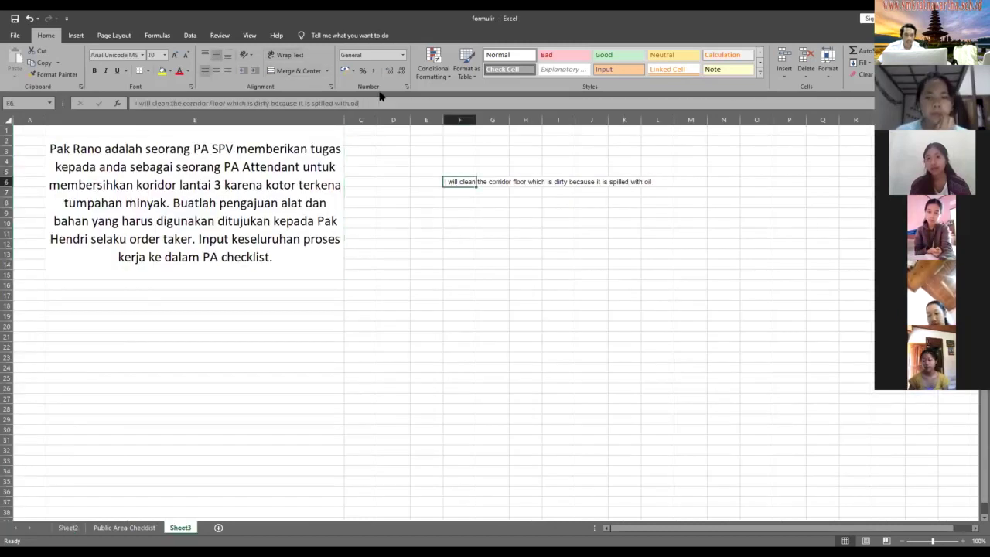
left_click_drag(379, 103, 101, 113)
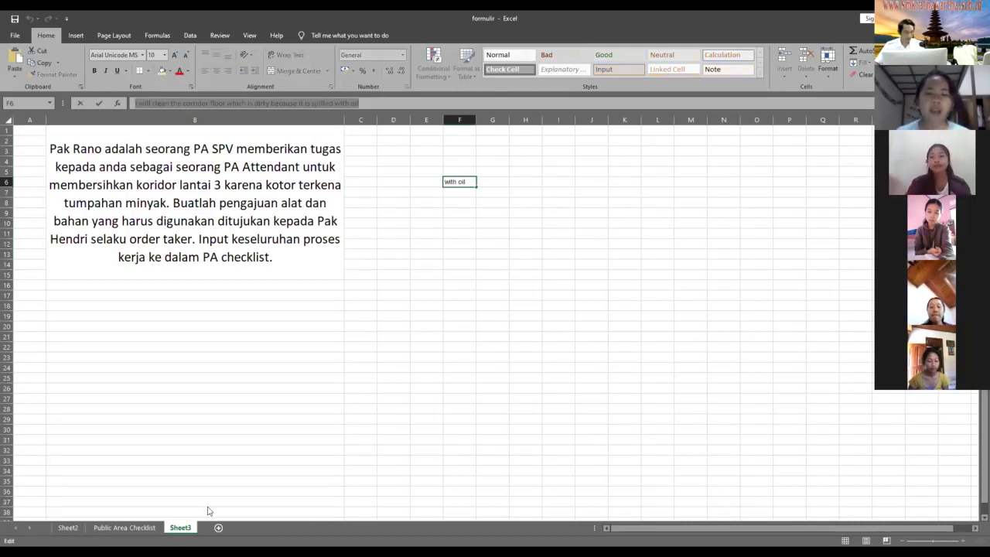
left_click(68, 528)
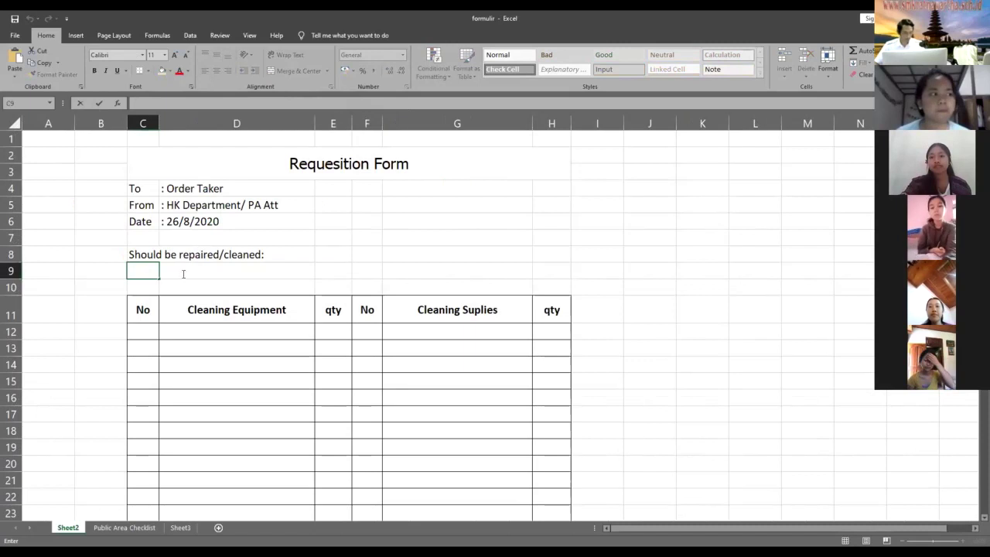
type("I will clean the corridor floor which is dirty because it is spilled with oil")
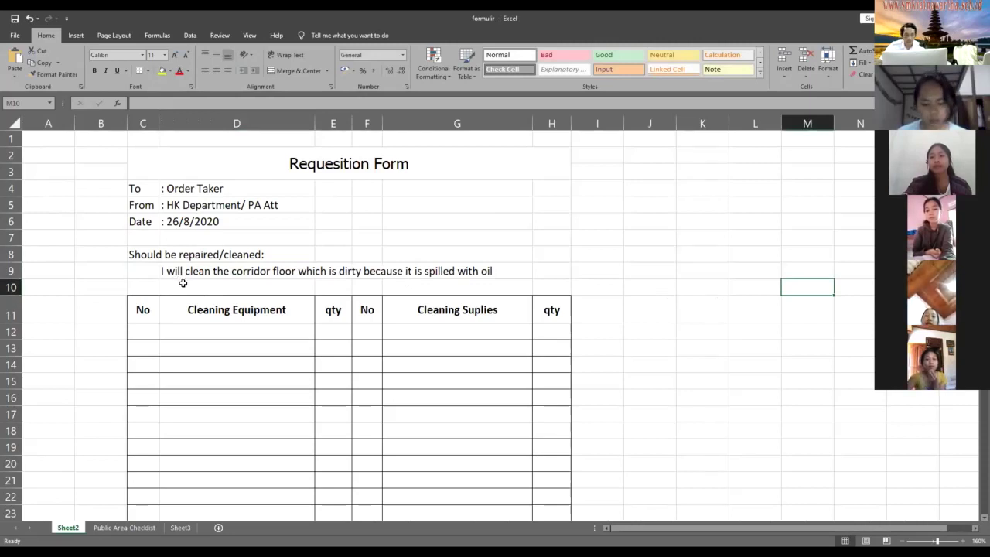
- Enter the label 'Request' in cell C10 above the equipment table
left_click(148, 331)
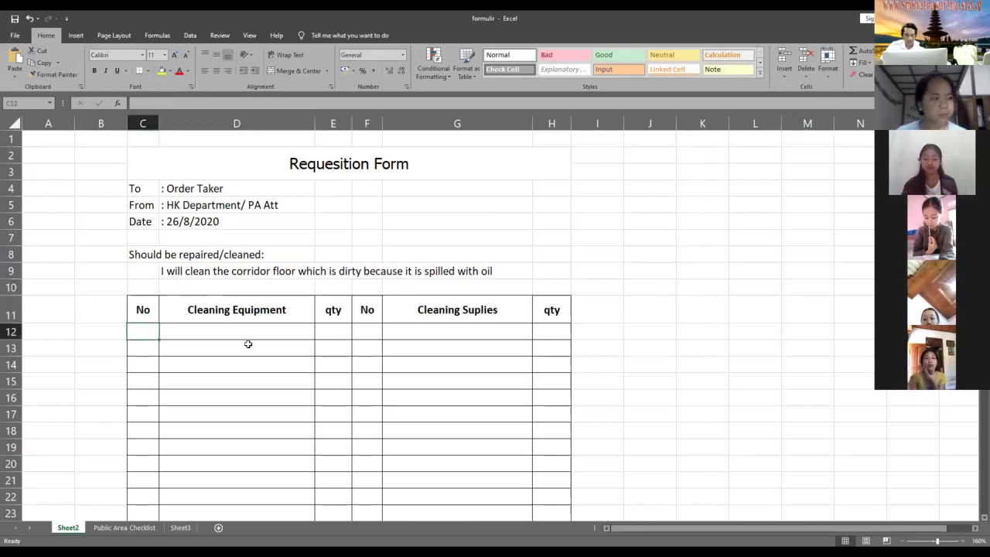
scroll(248, 344, "down", 2)
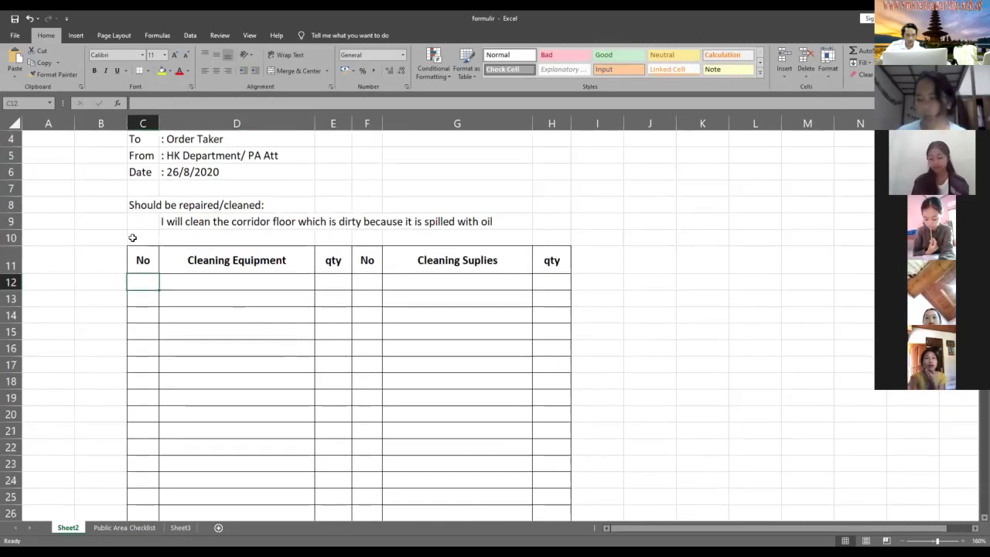
left_click(132, 237)
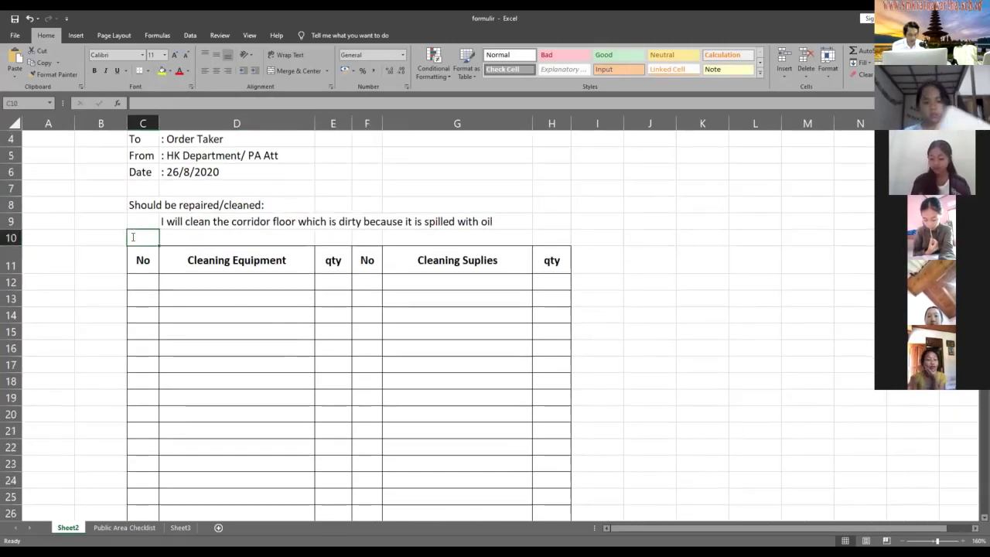
type("Request")
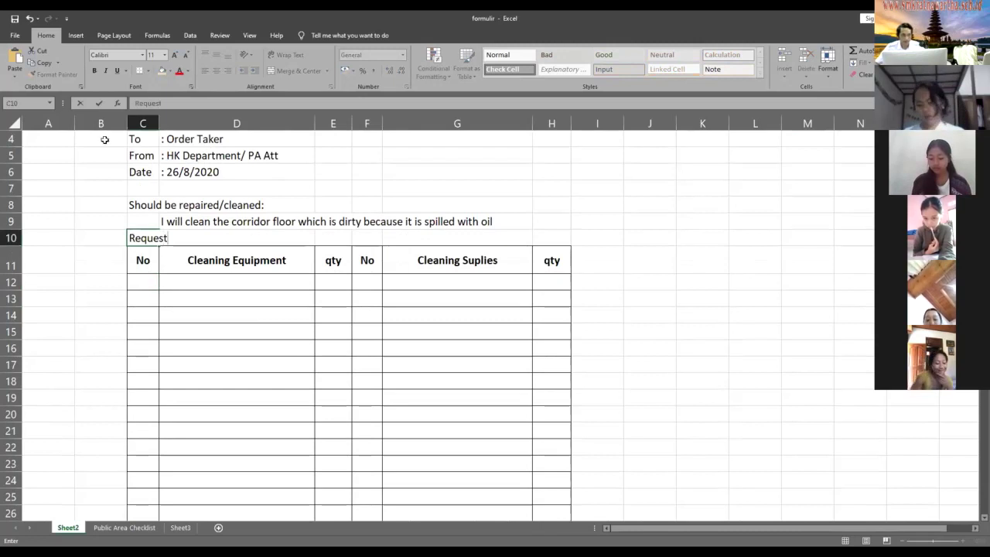
key("Down")
key("Down")
key("Down")
key("Down")
key("Right")
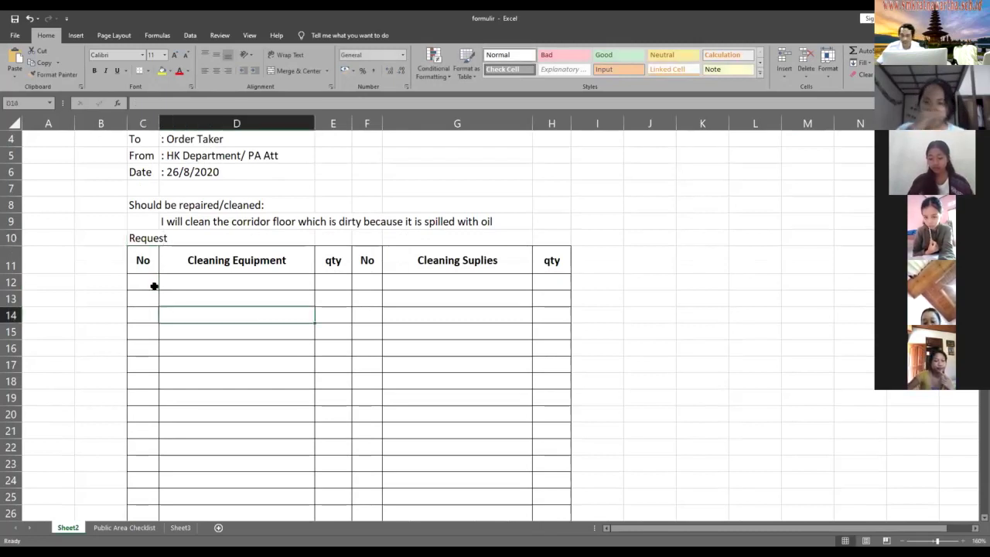
- Select the first No and Cleaning Equipment cells, then glance at the Public Area Checklist and return
left_click(154, 286)
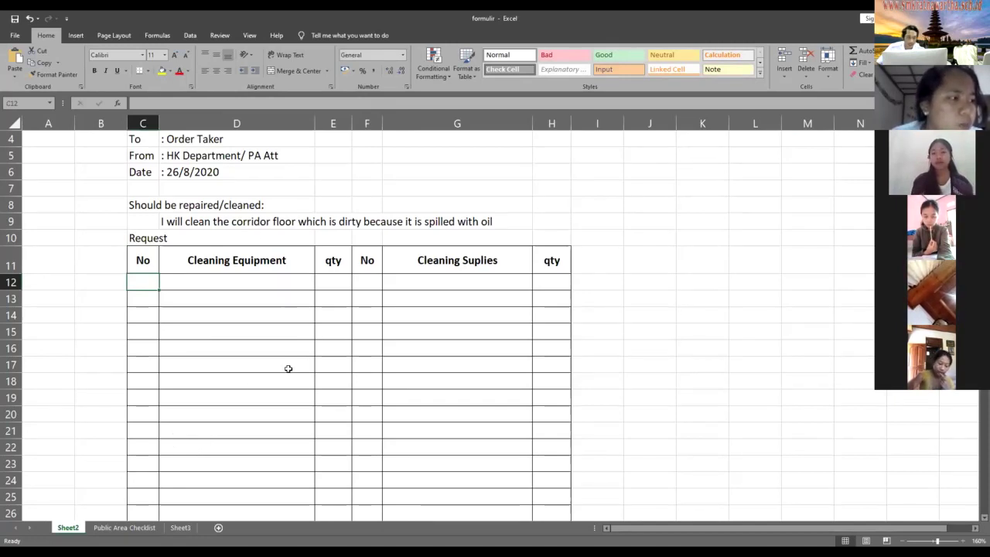
left_click(231, 283)
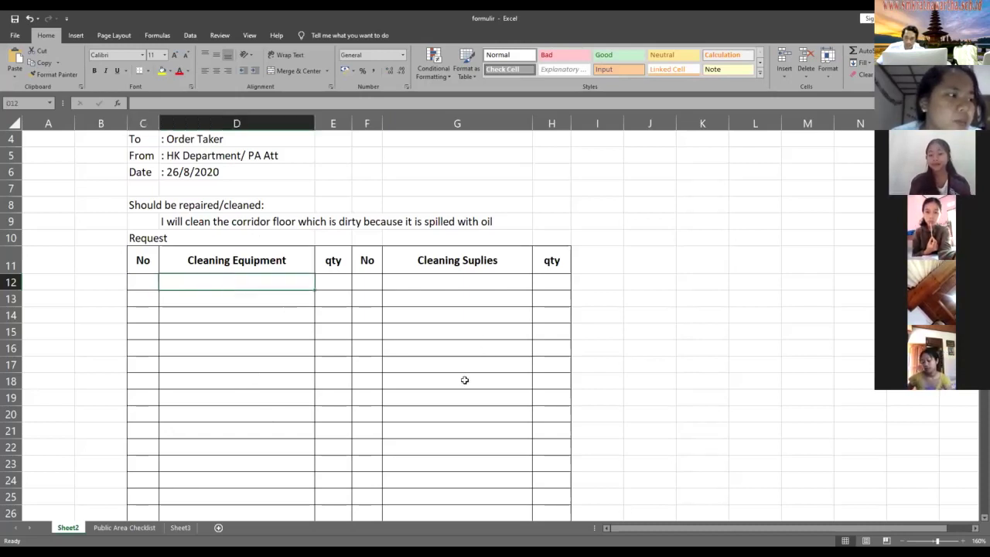
scroll(293, 192, "down", 1)
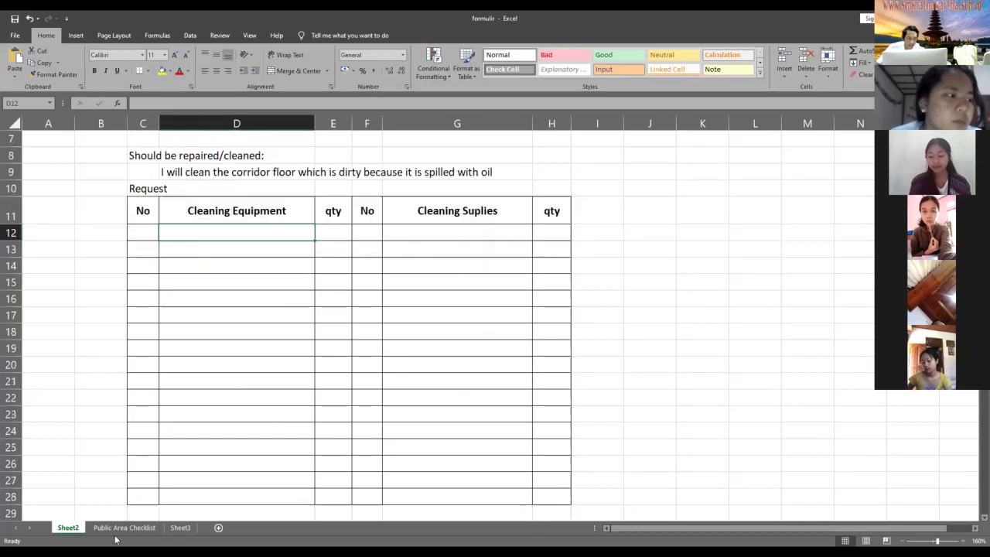
key("ctrl+Page_Down")
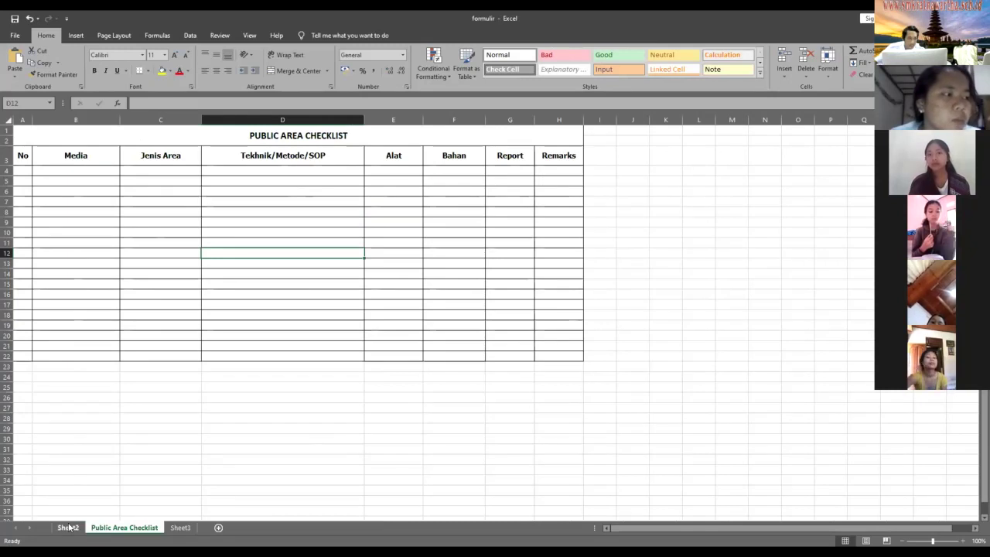
key("ctrl+Page_Up")
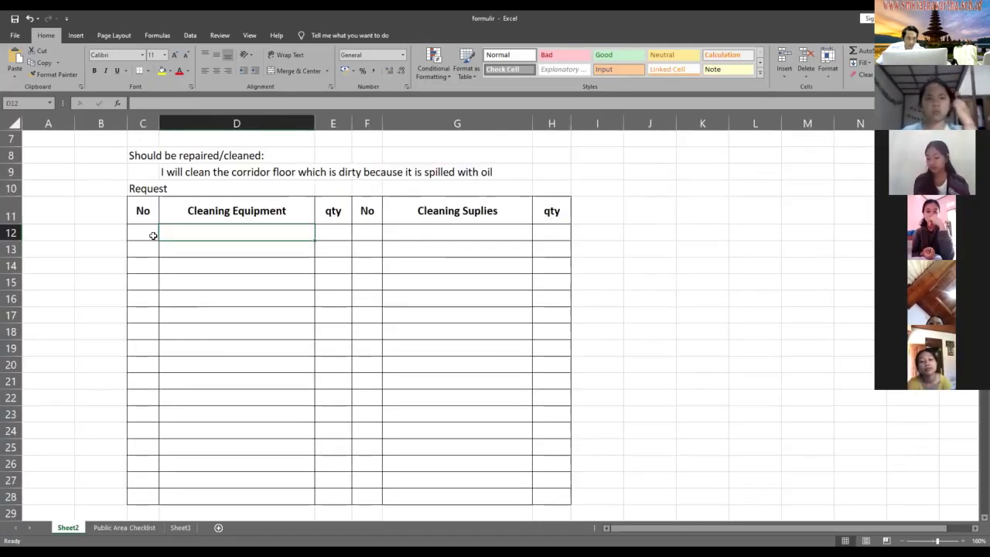
- Fill the first request row with Cotton Cloth, quantity 2, then show the Public Area Checklist sheet
left_click(153, 236)
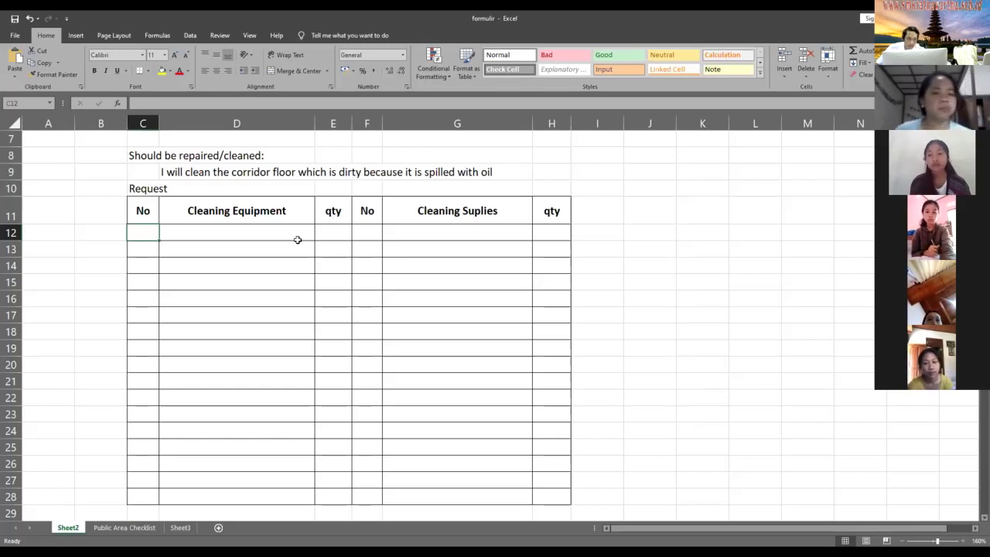
left_click(207, 236)
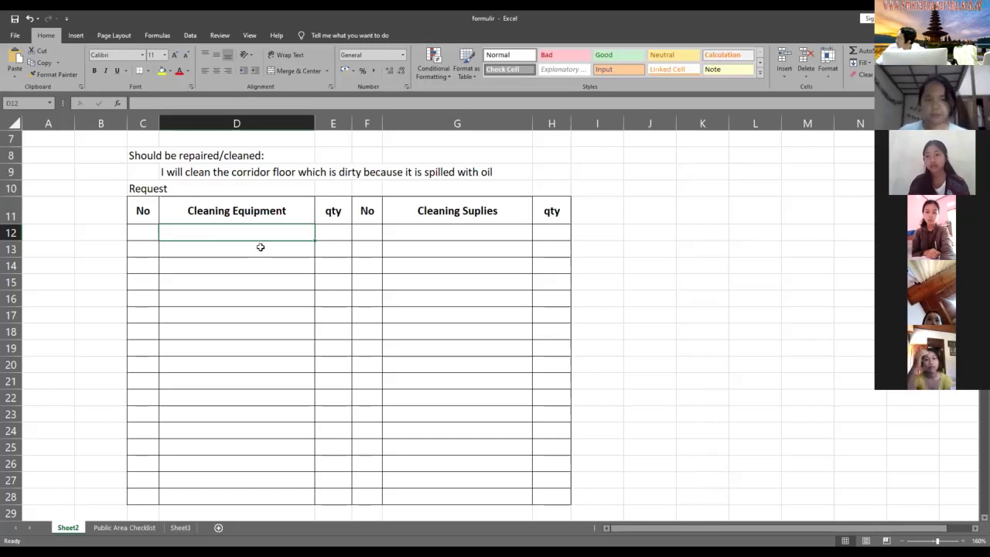
left_click(343, 235)
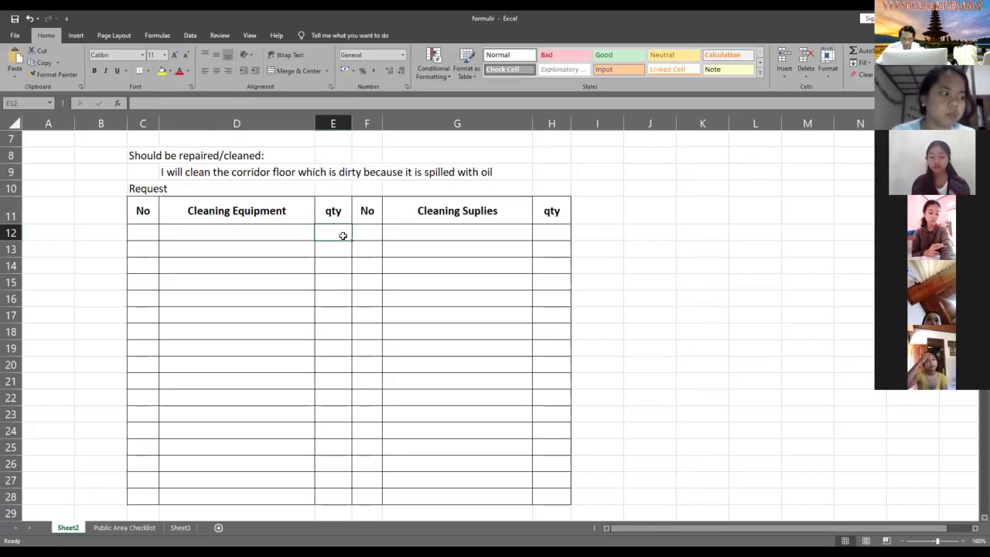
type("2")
left_click(258, 232)
type("Cotton")
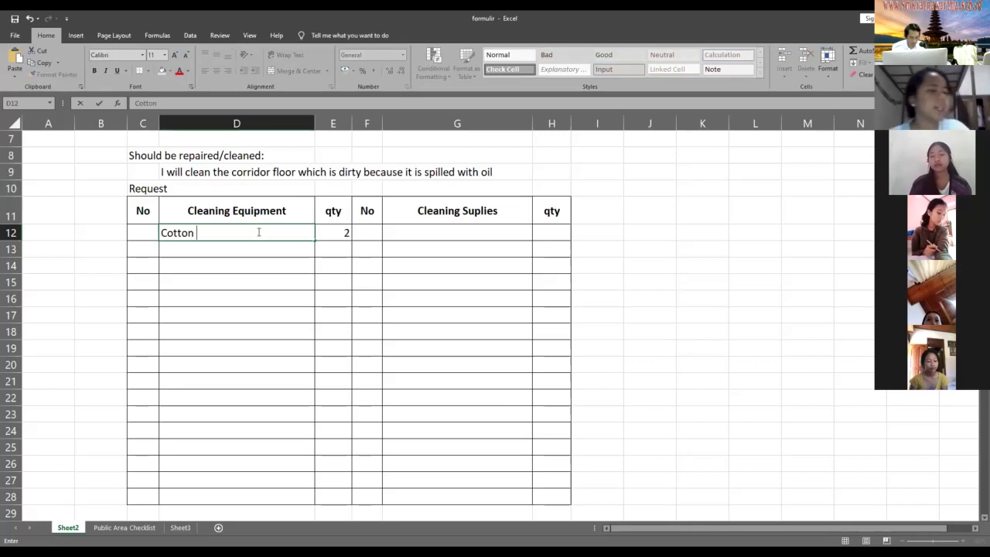
type(" Cloth")
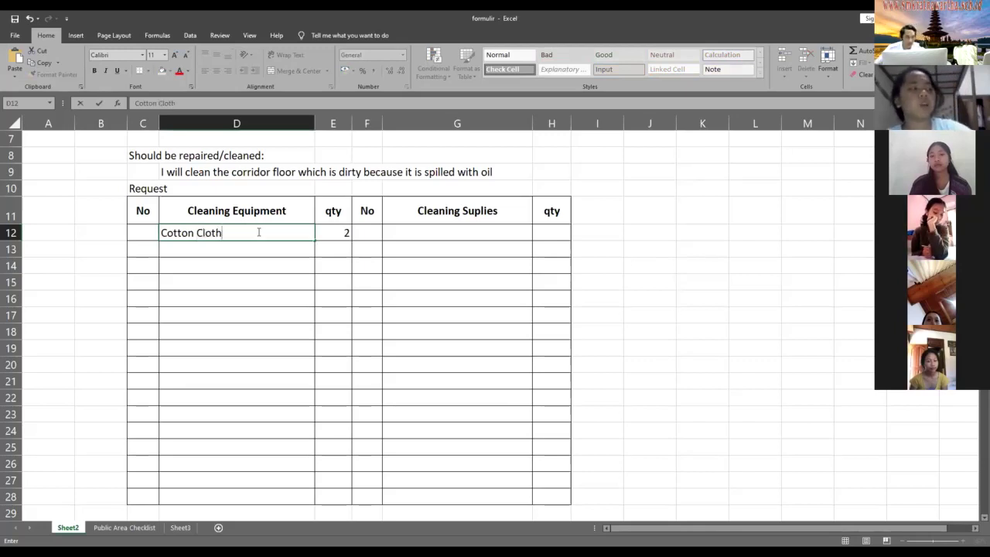
left_click(394, 235)
left_click(327, 234)
left_click(145, 530)
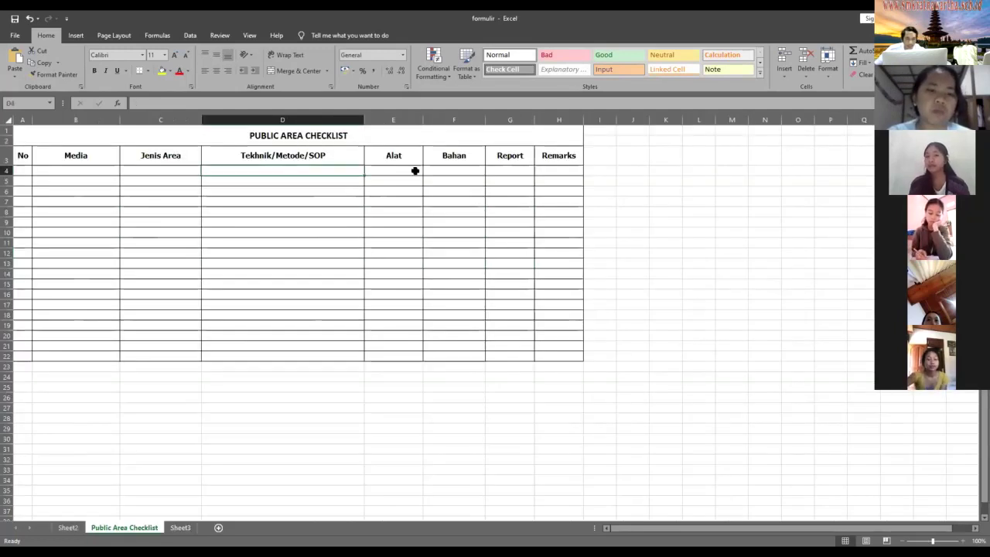
- Enter 'cotton cloth' in D4 and D10 of the Tekhnik/Metode/SOP column
left_click(415, 171)
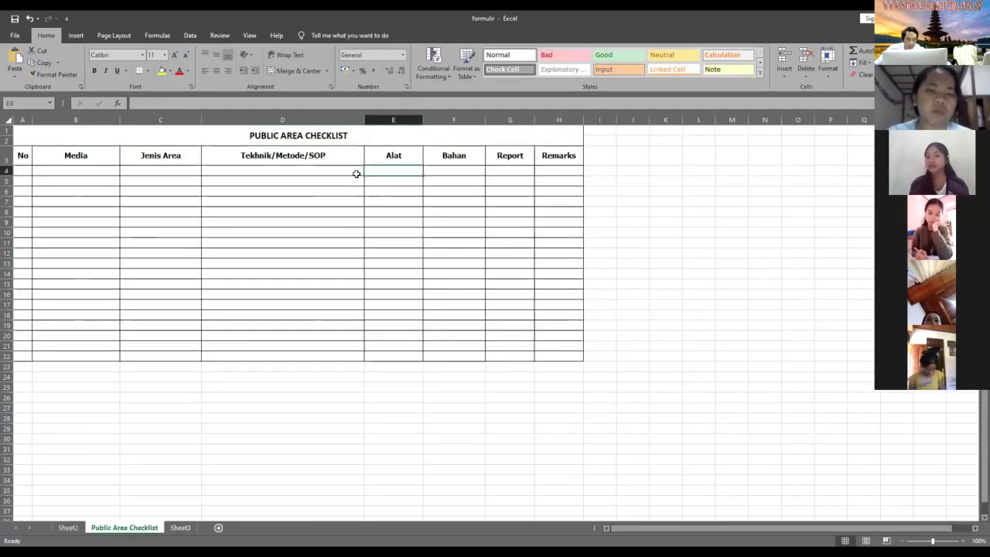
left_click(292, 172)
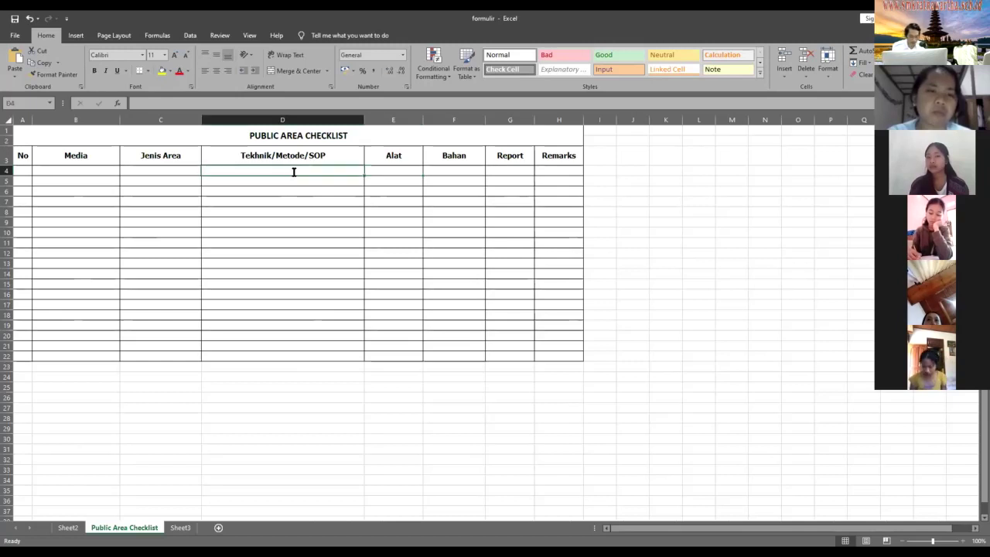
type("cot")
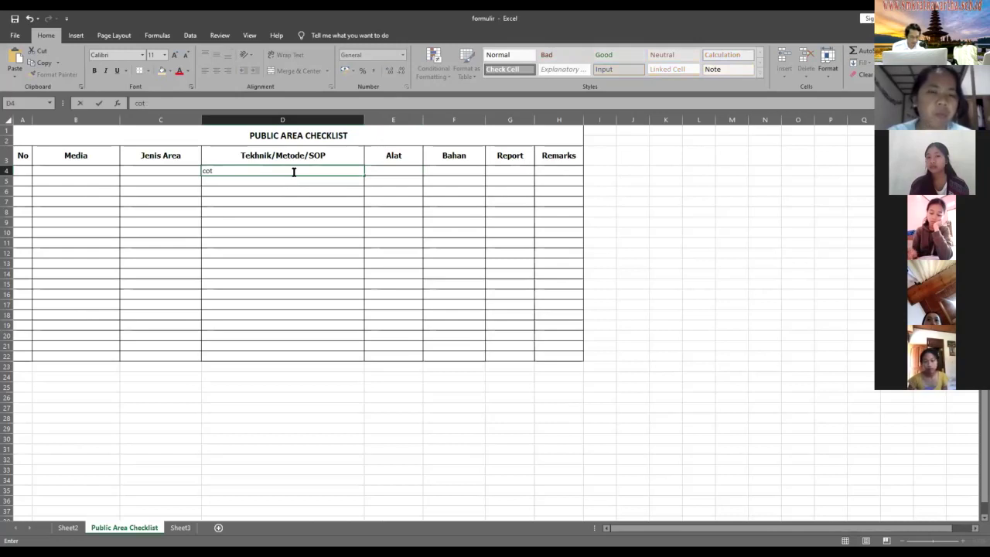
type("ton cloth")
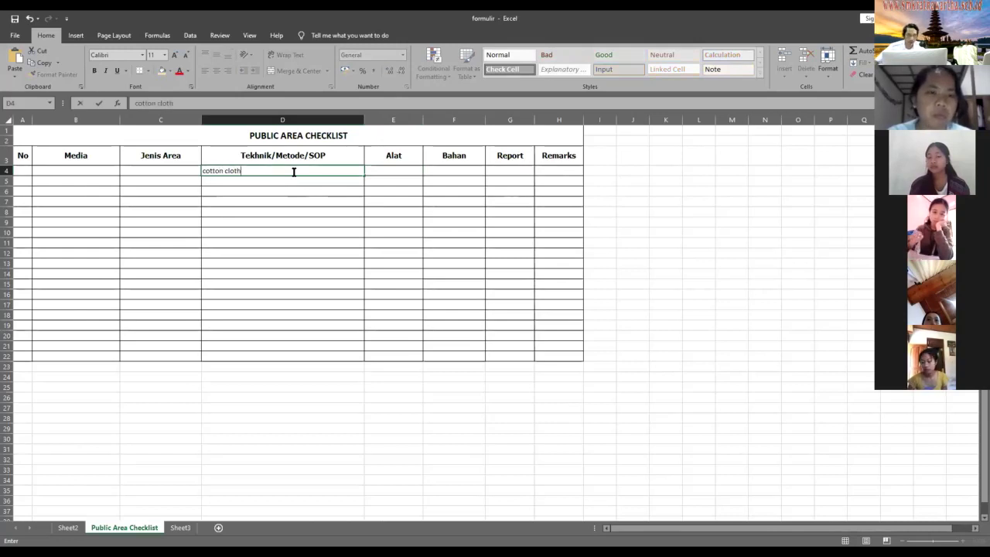
left_click(287, 235)
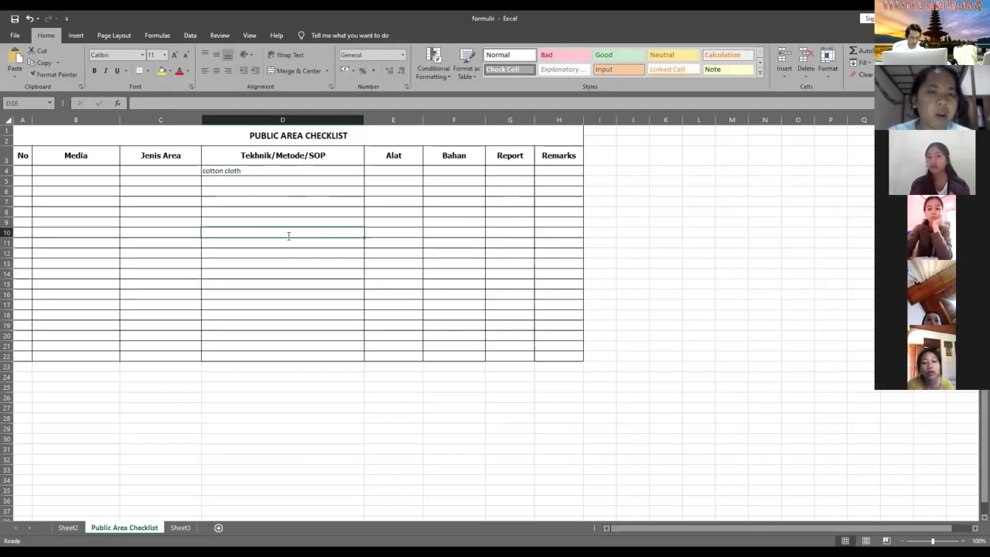
type("cotto")
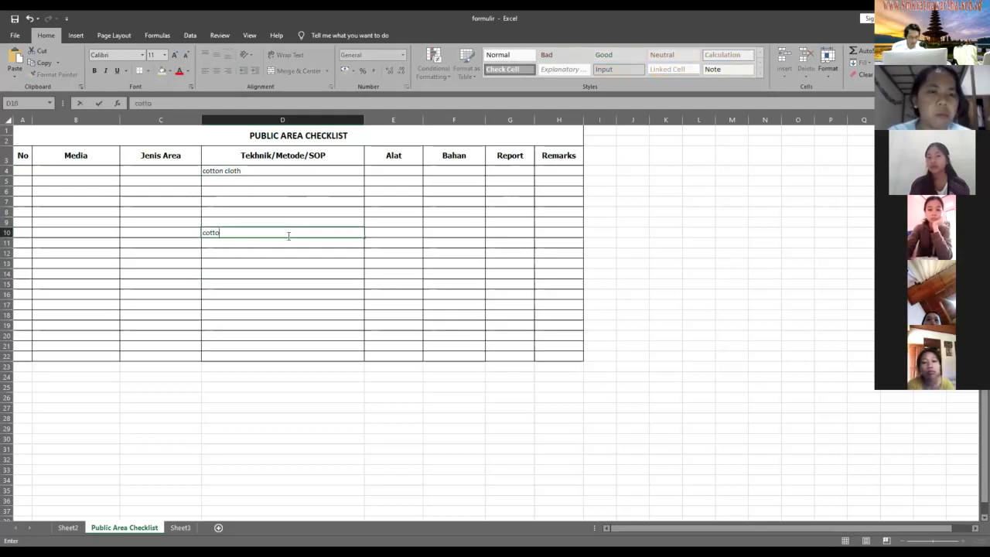
type("n cloth")
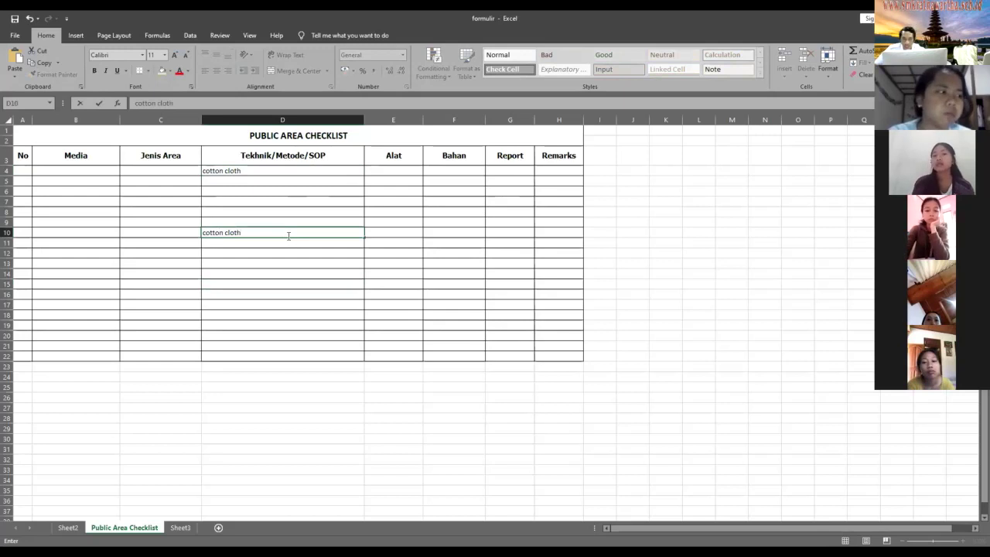
left_click(339, 283)
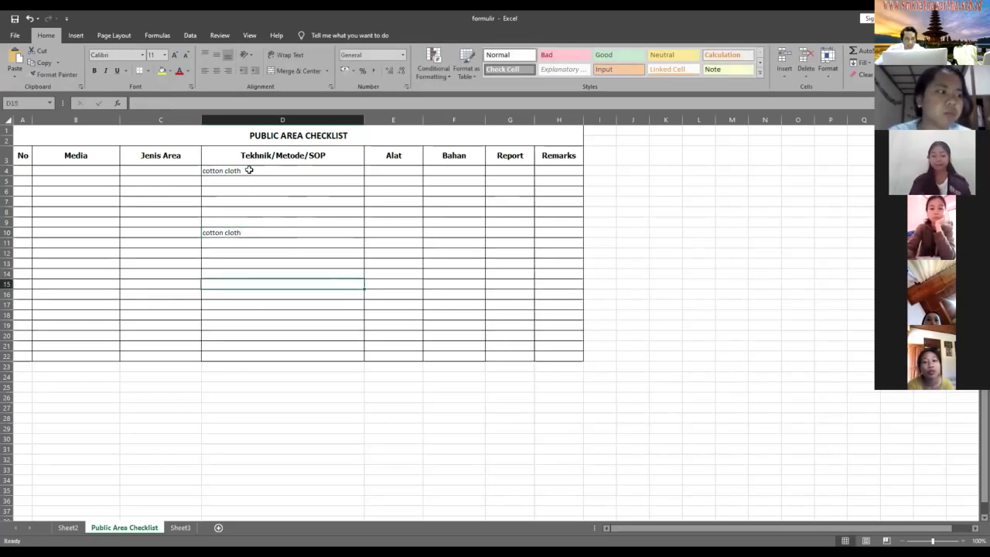
- Check the two cotton cloth entries, then select cells D4 through D9
left_click(276, 218)
key("Up")
key("Up")
key("Up")
key("Up")
key("Up")
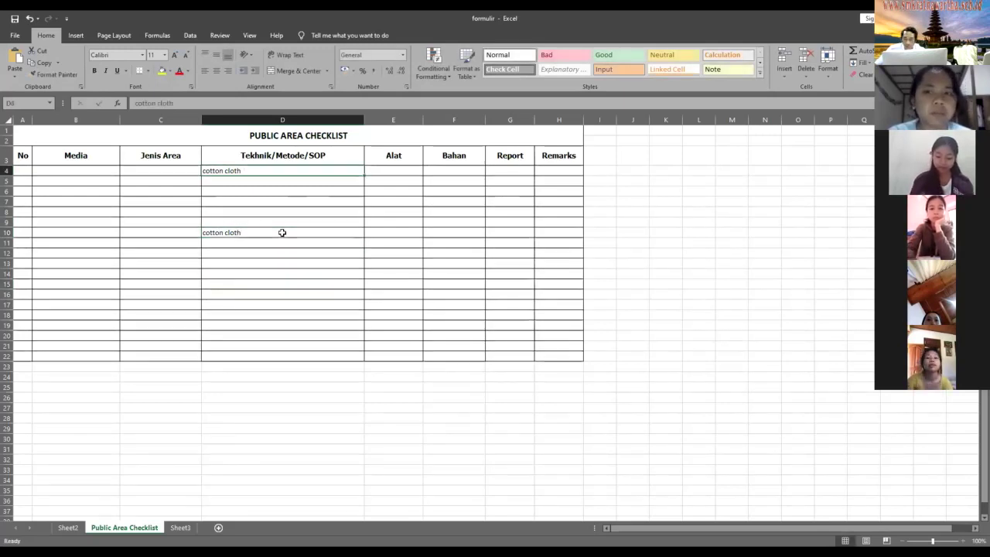
key("Down")
key("Down")
key("Down")
key("Down")
key("Down")
key("Down")
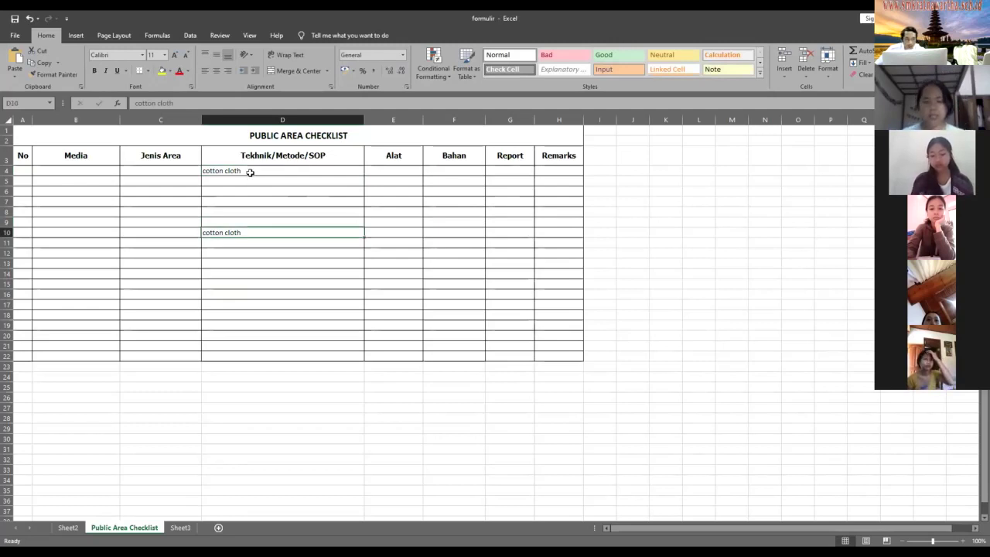
key("ctrl+Up")
key("ctrl+Down")
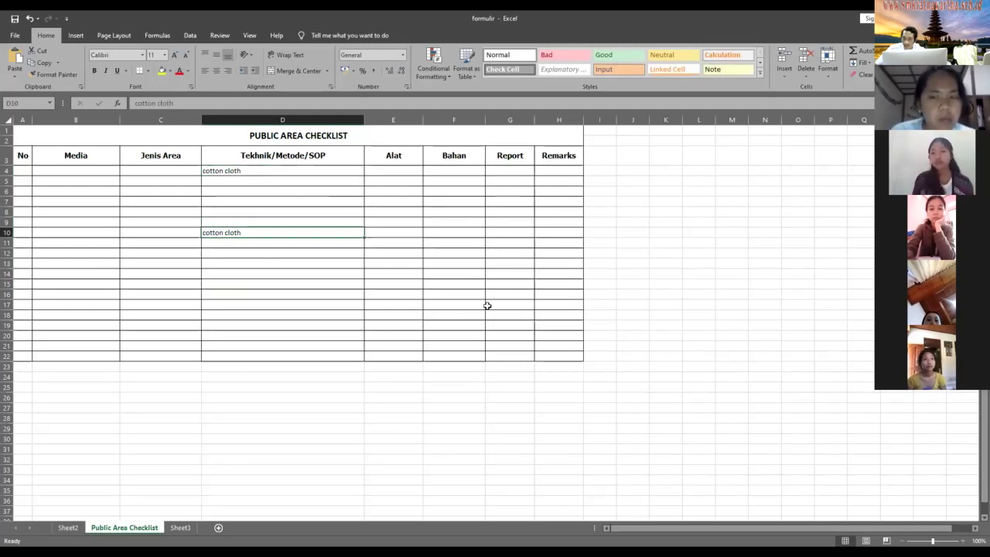
mouse_move(285, 171)
left_mouse_down()
mouse_move(294, 237)
mouse_move(228, 324)
left_mouse_up()
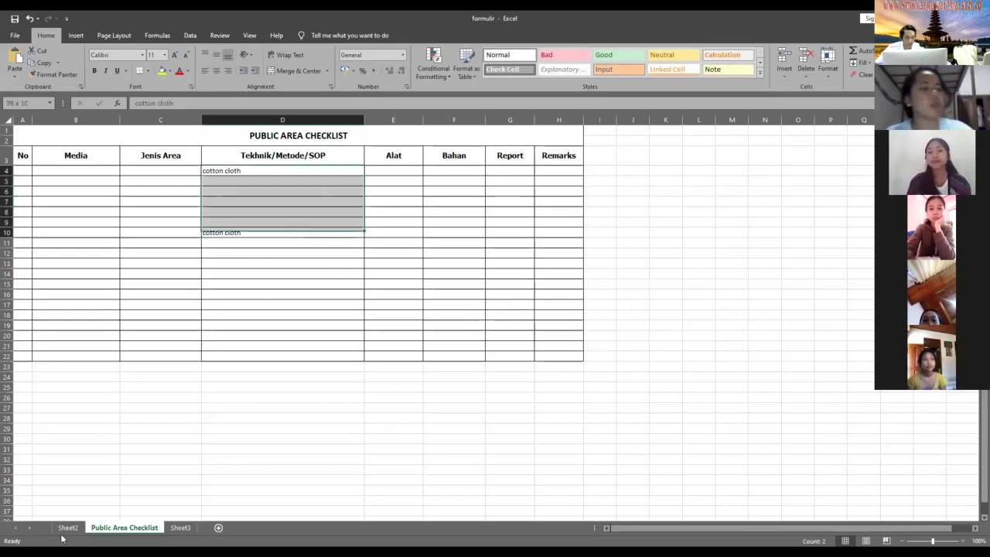
- Undo the checklist cotton cloth entries and the Cotton Cloth, qty 2 row on Sheet2
key("ctrl+z")
key("ctrl+Page_Up")
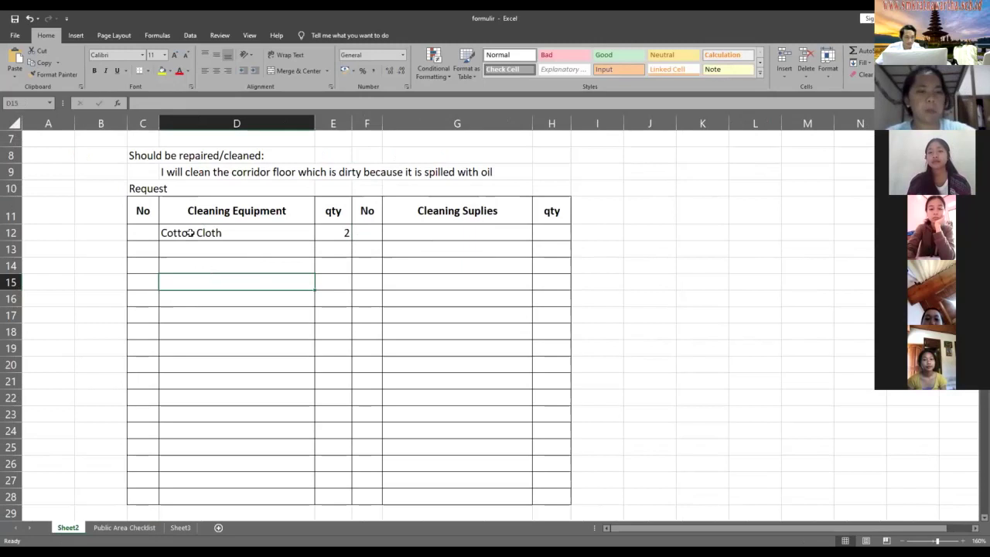
key("shift+Down")
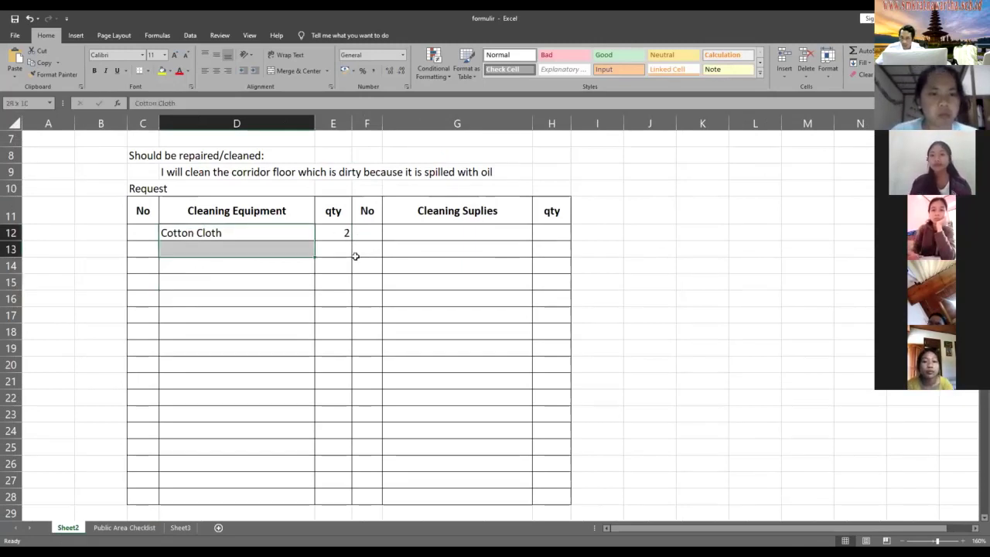
key("ctrl+z")
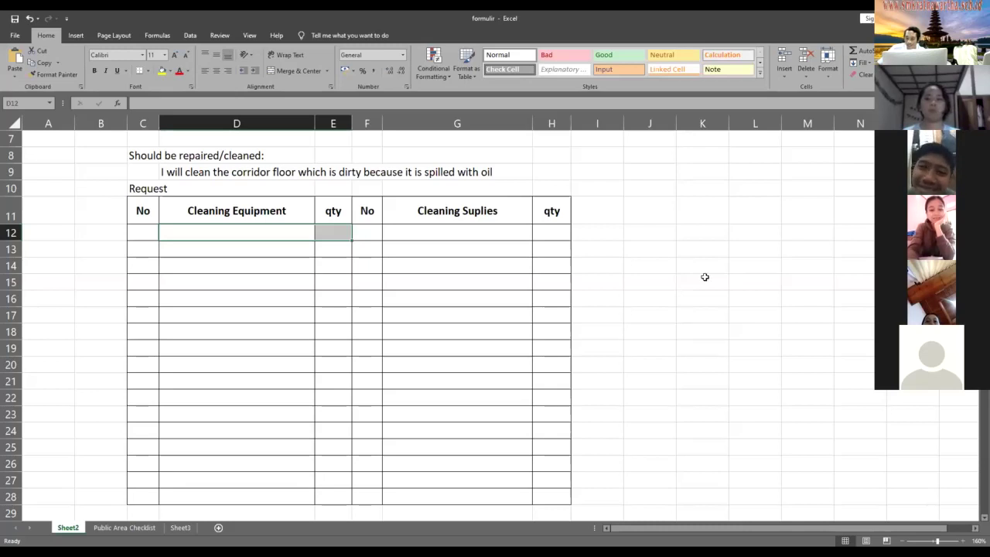
- Fill the first request row with number 1, soft cloth, and quantity 2
left_click(214, 237)
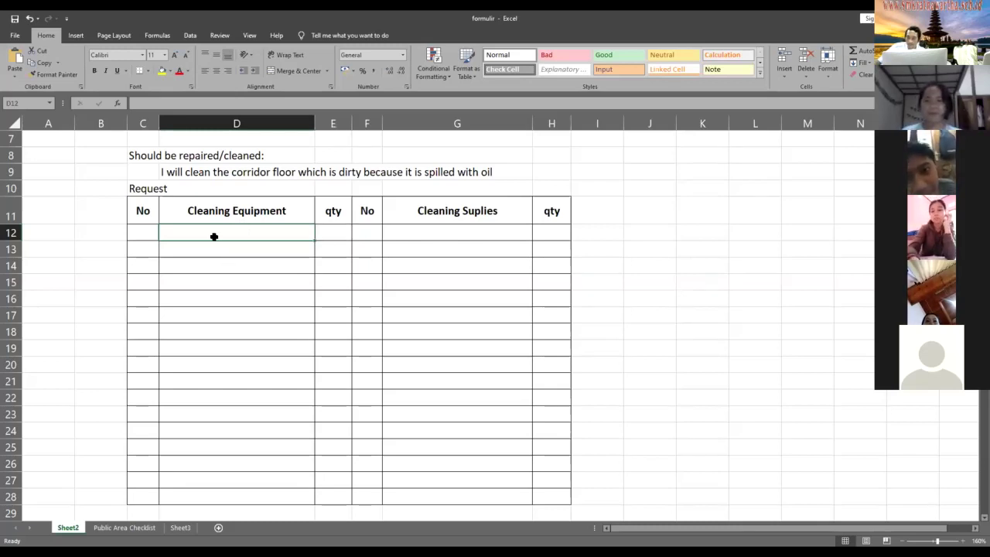
left_click(137, 238)
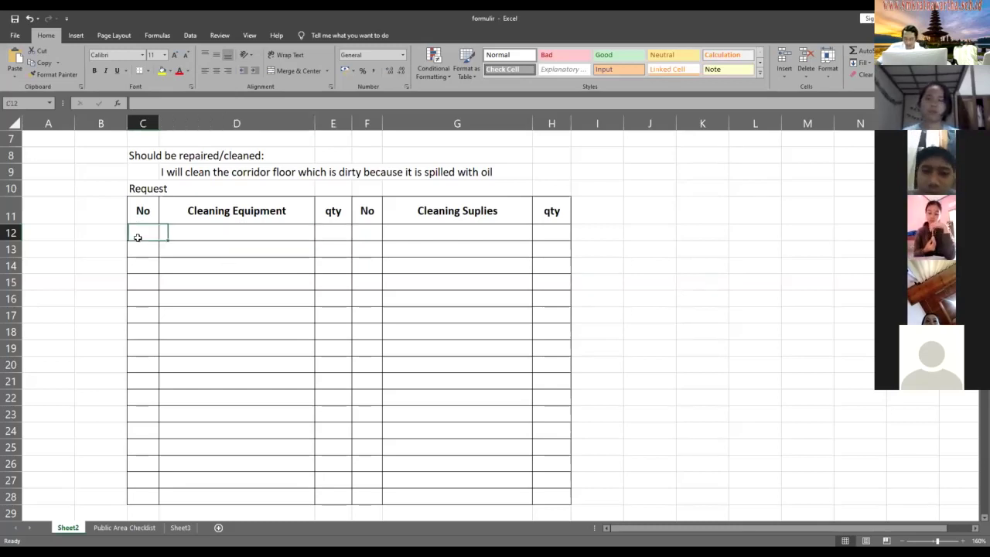
type("1")
left_click(186, 234)
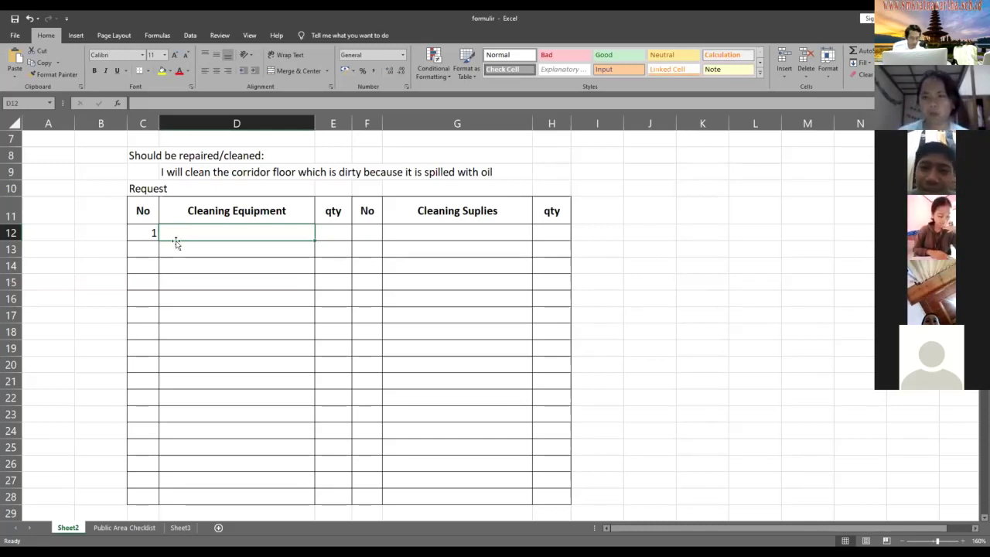
type("soft")
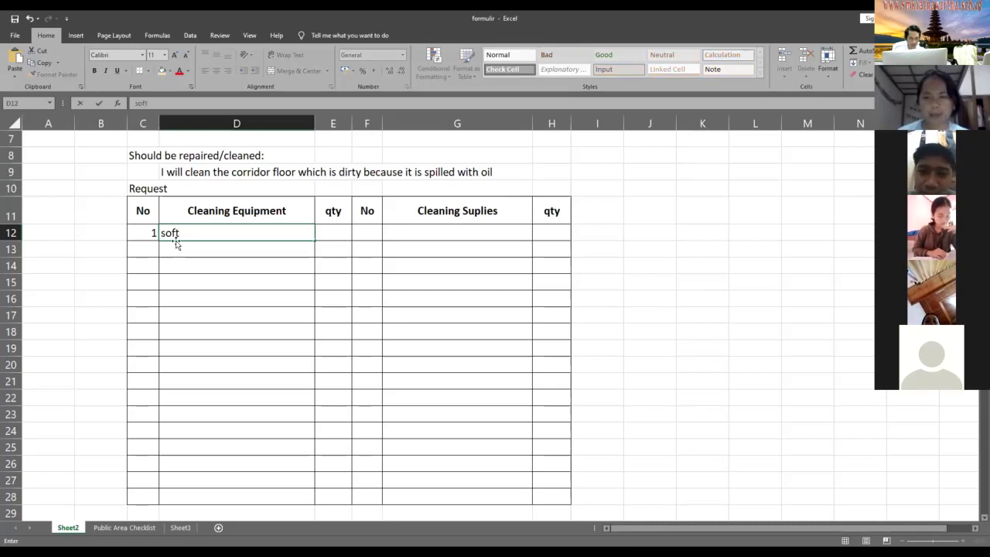
type(" cloth")
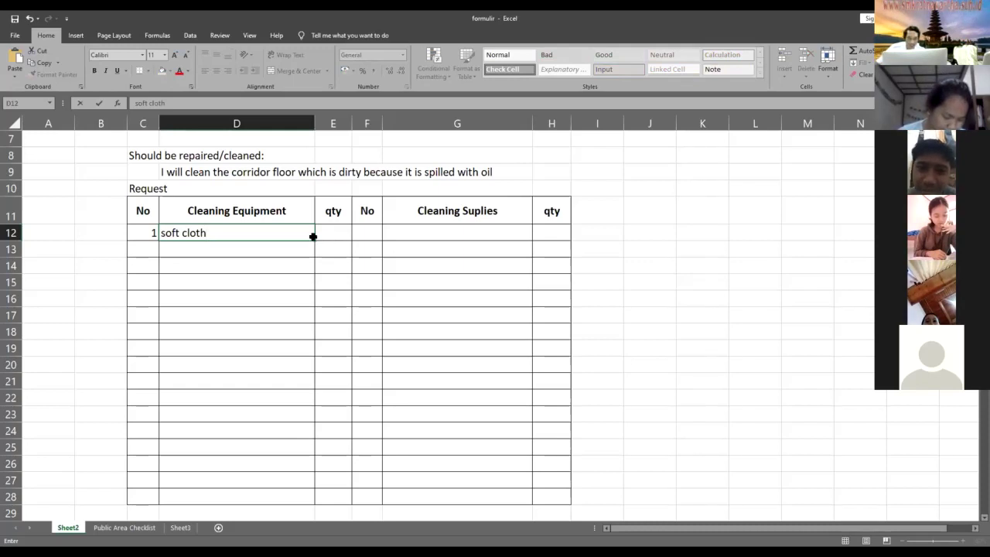
left_click(333, 232)
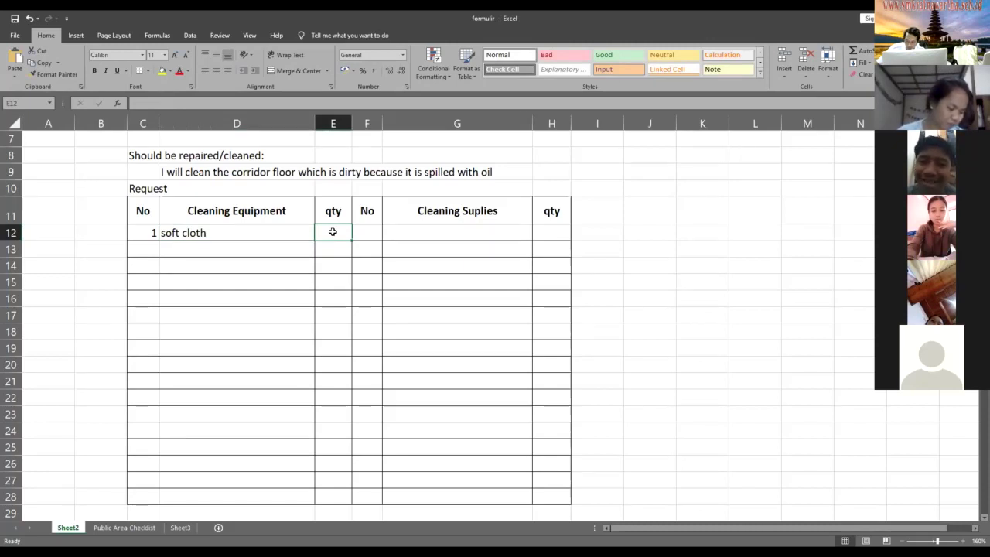
type("2")
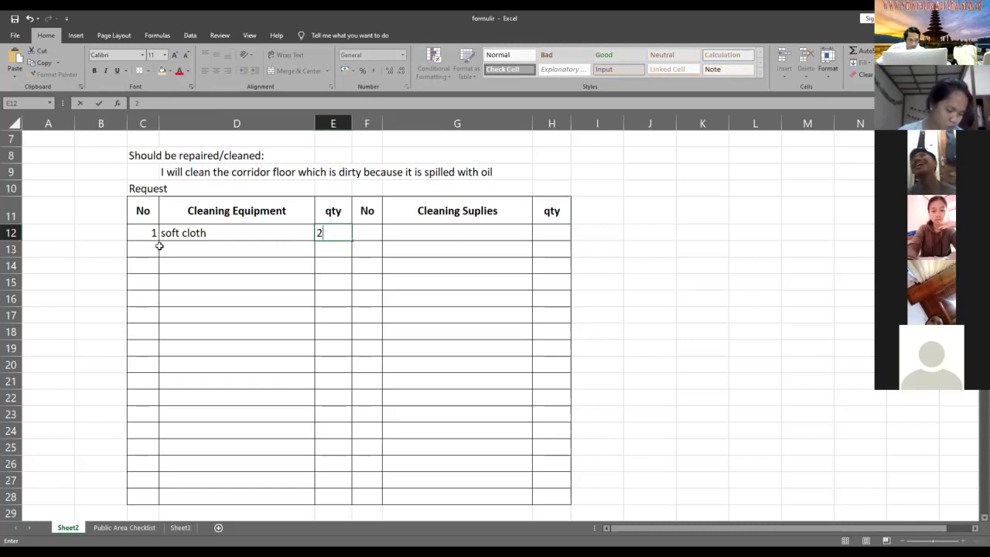
left_click(155, 247)
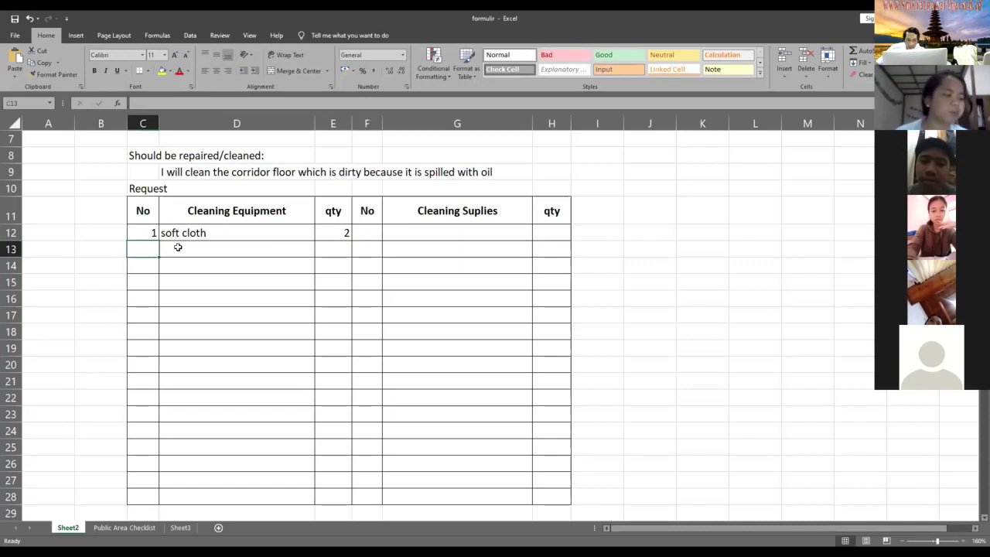
left_click(197, 174)
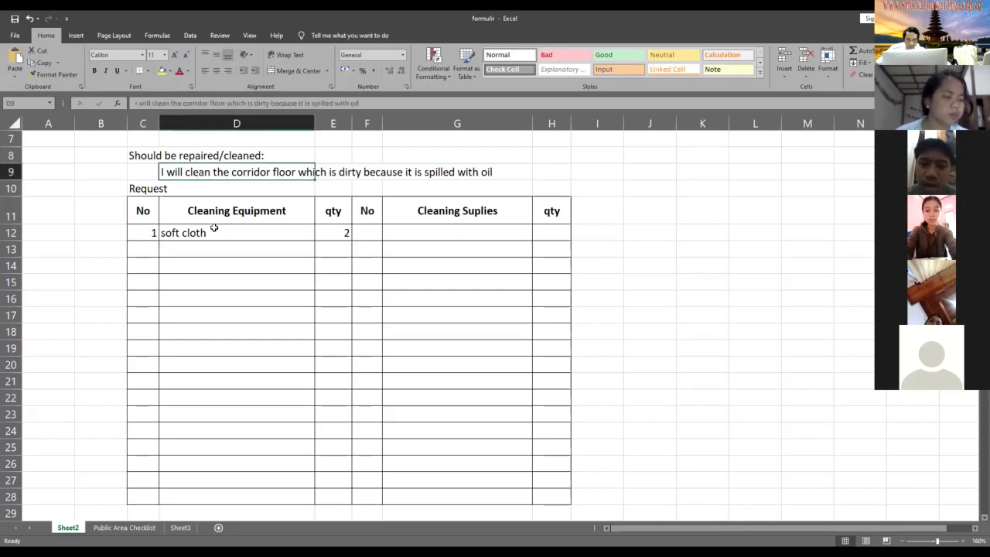
key("Down")
key("Down")
key("Down")
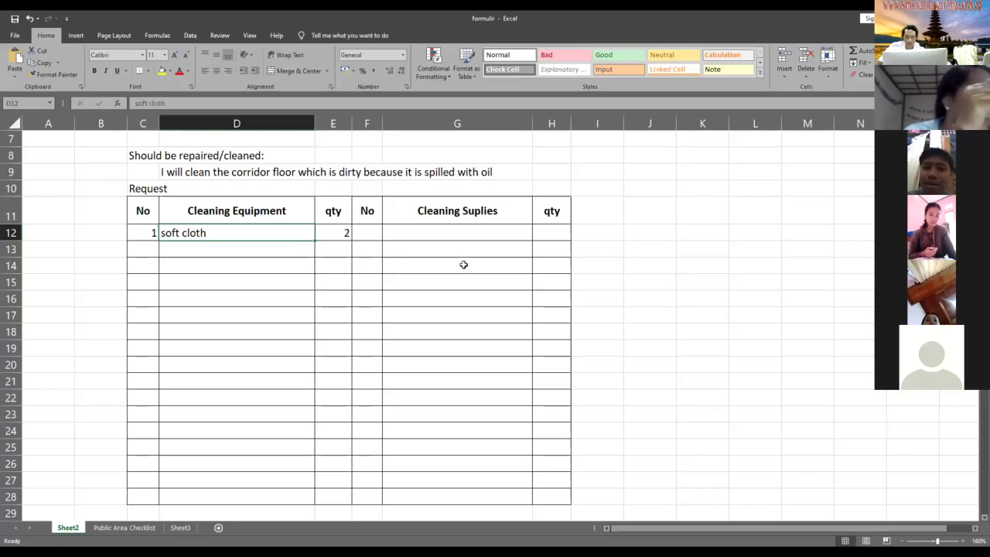
left_click_drag(155, 230, 321, 234)
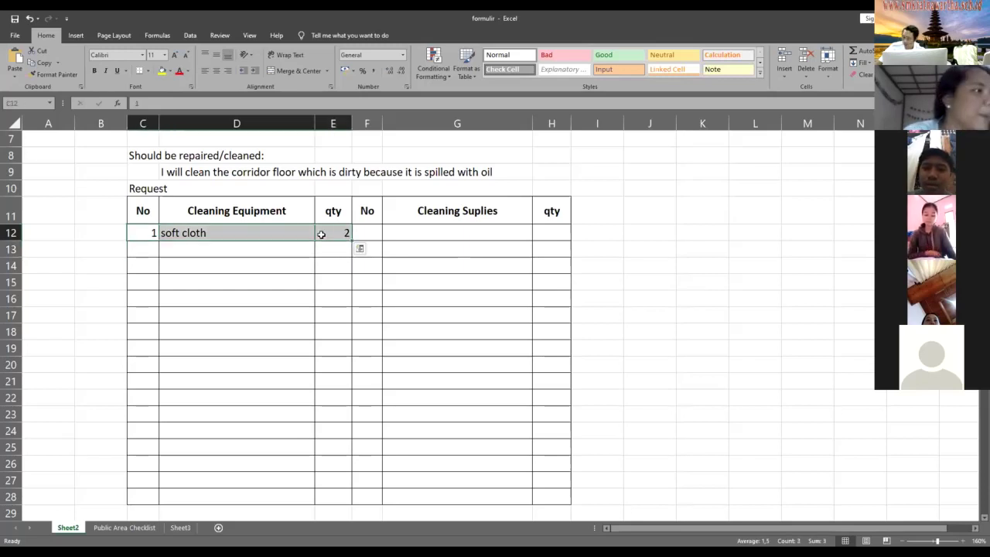
key("Delete")
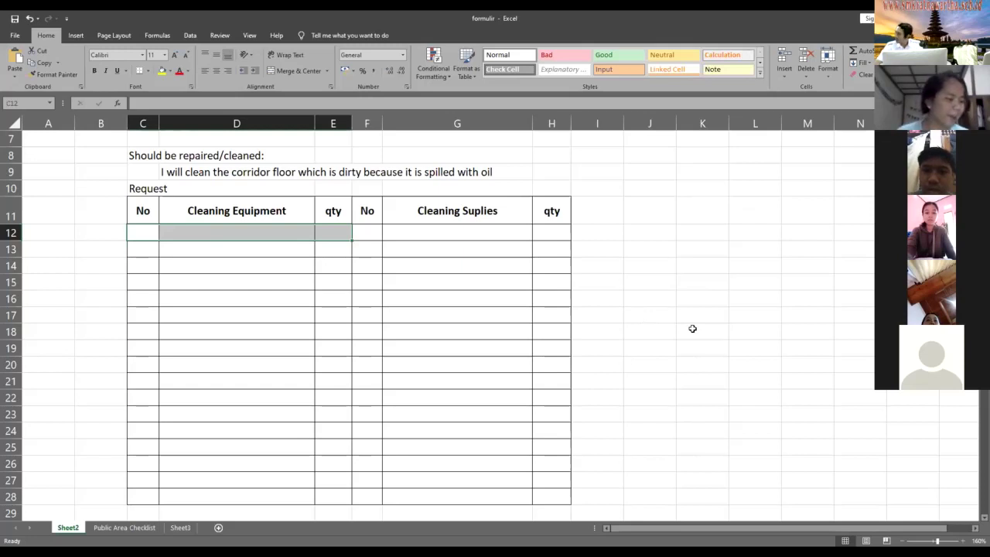
left_click(693, 329)
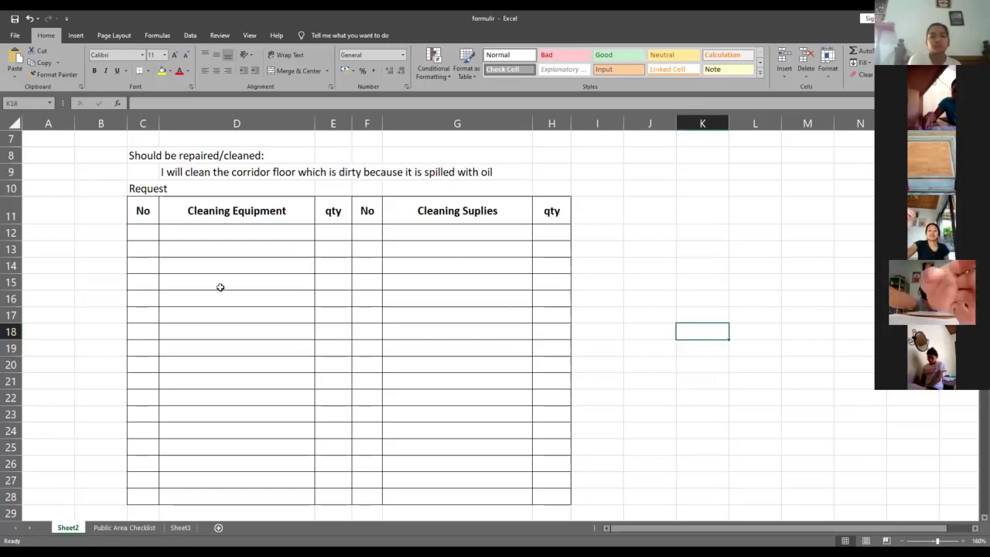
left_click(153, 234)
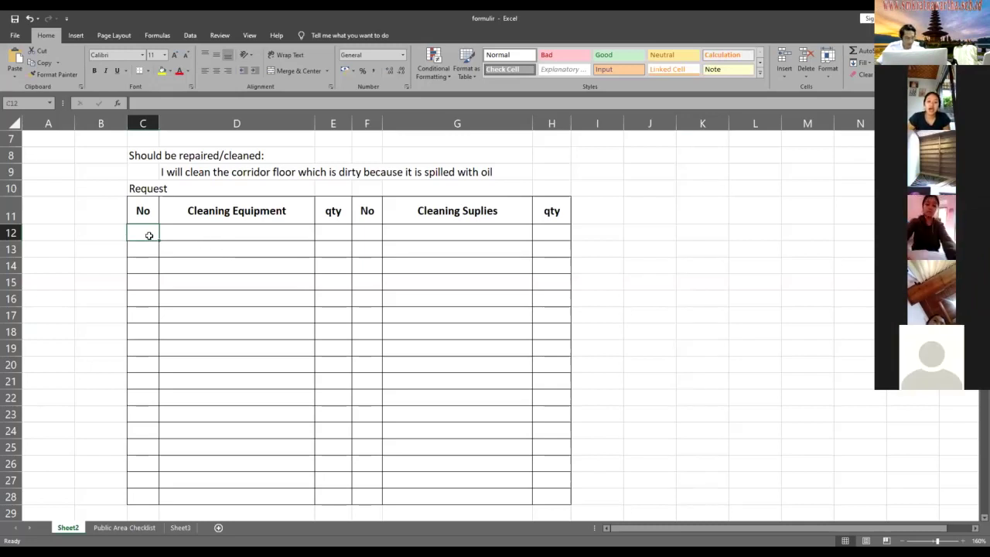
- Enter item 1 ceilling broom and item 2 duster feather, each with quantity 1
type("1")
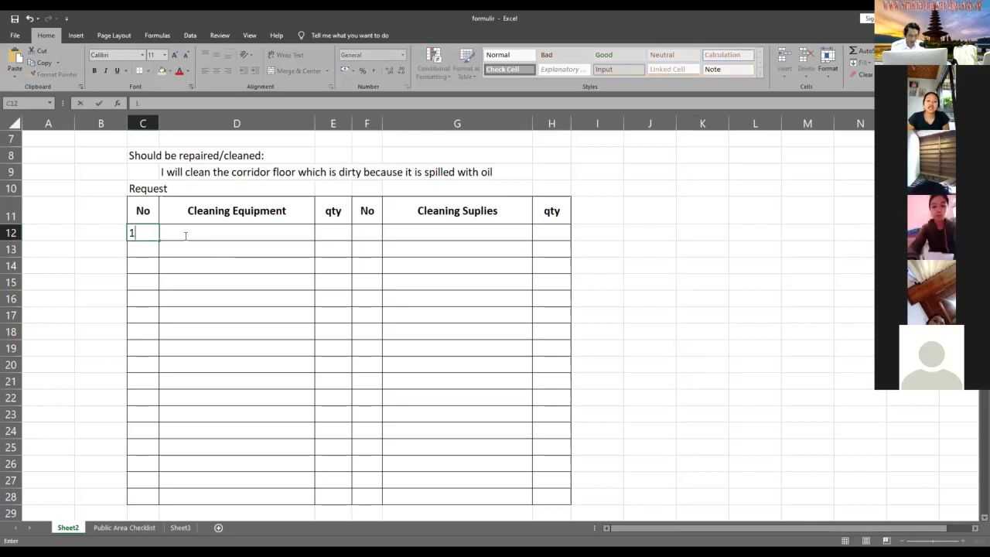
left_click(184, 235)
type("ceilling")
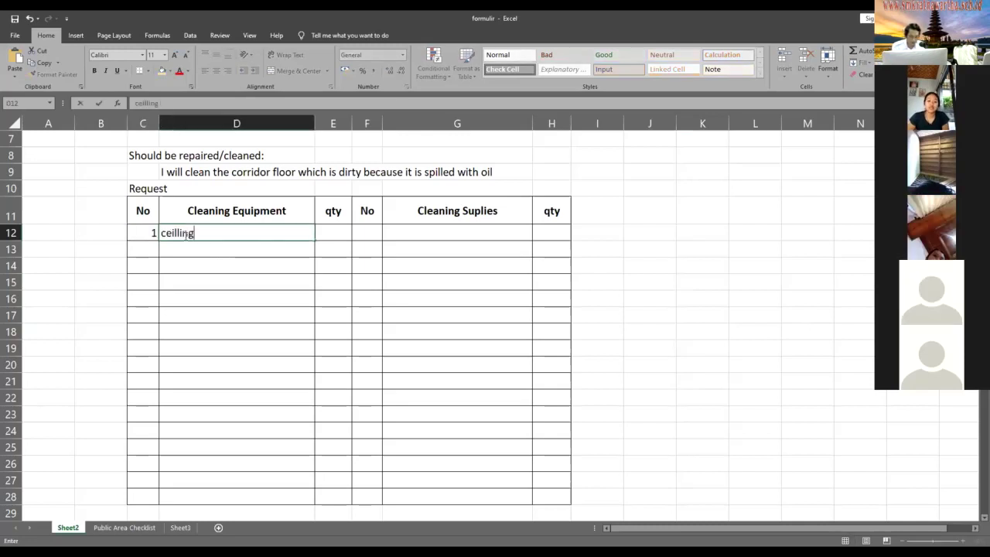
type(" broom")
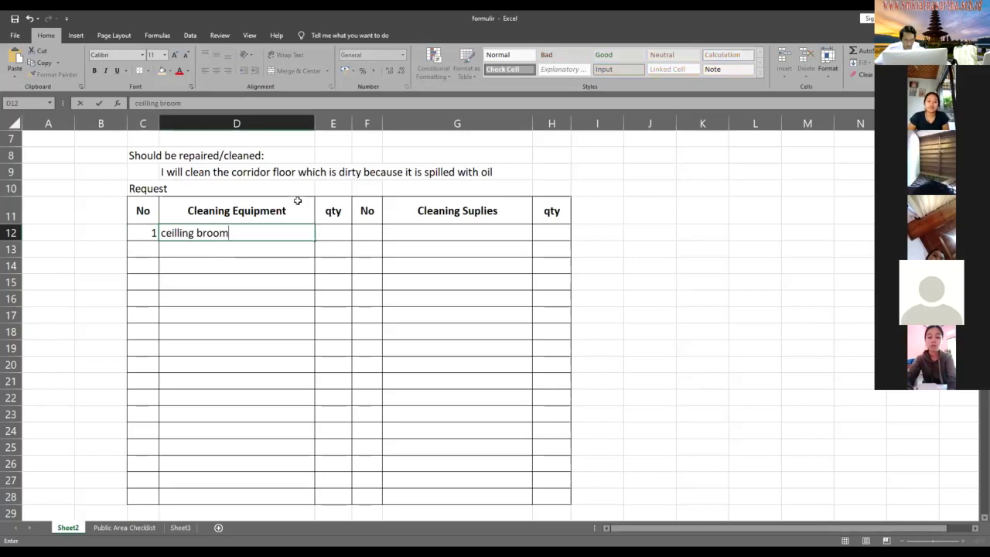
left_click(334, 232)
type("1")
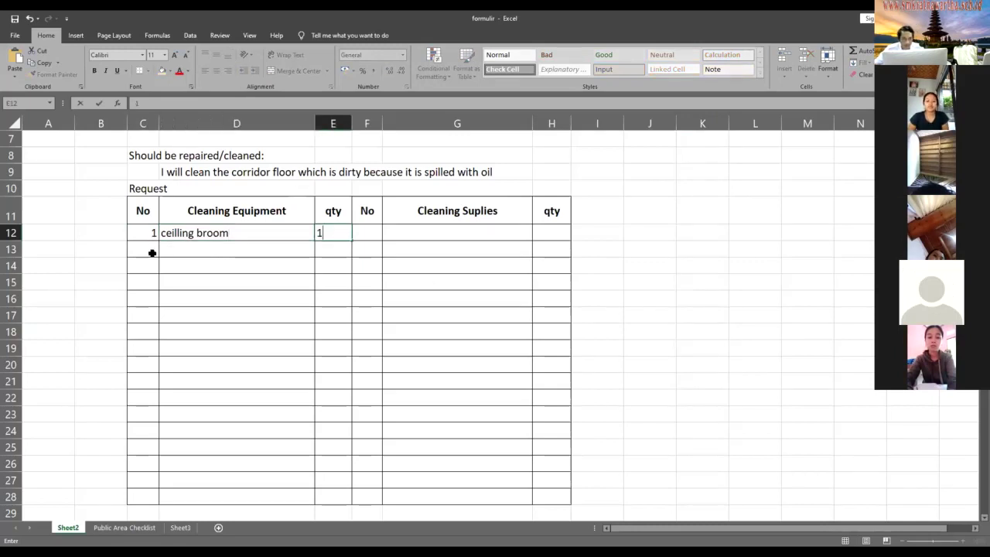
left_click(153, 253)
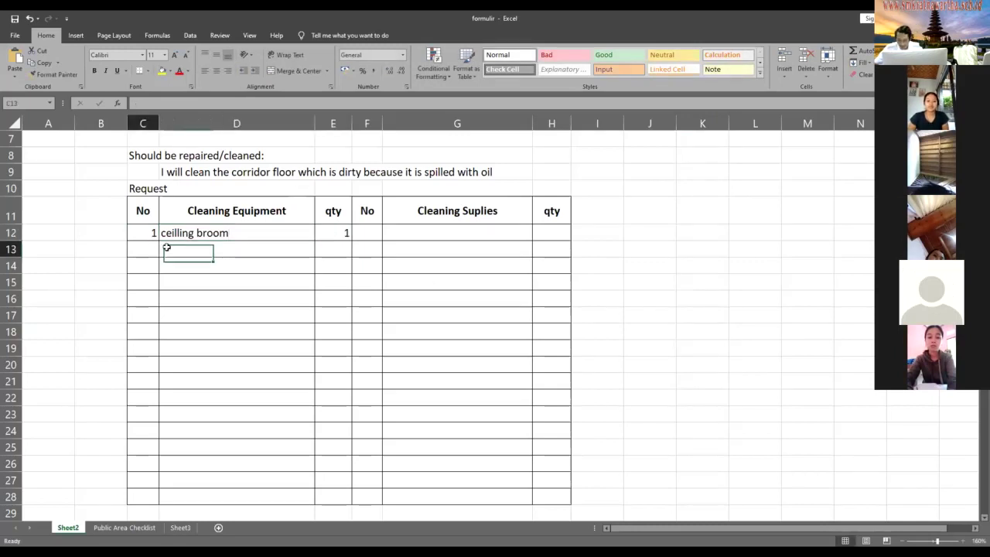
type("2")
left_click(221, 248)
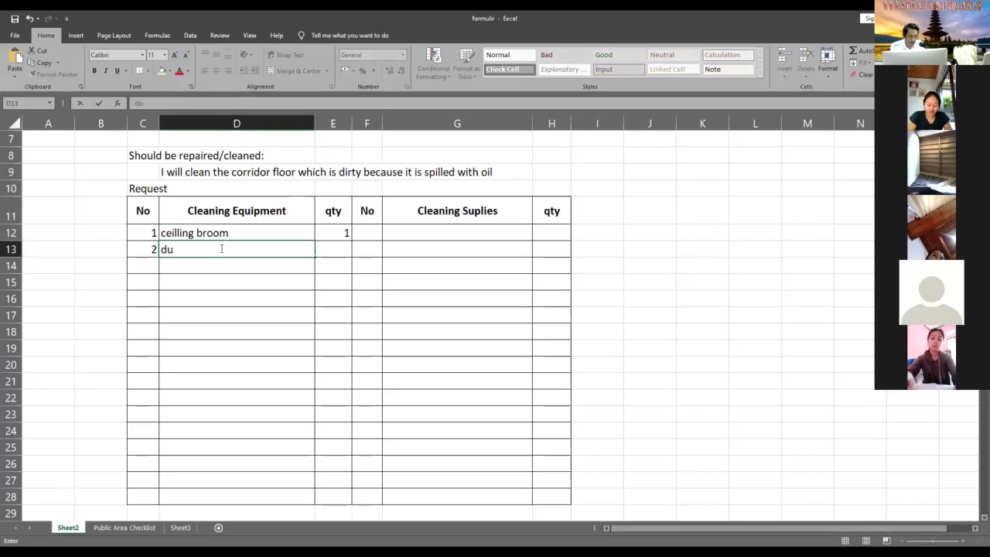
type("ster feather")
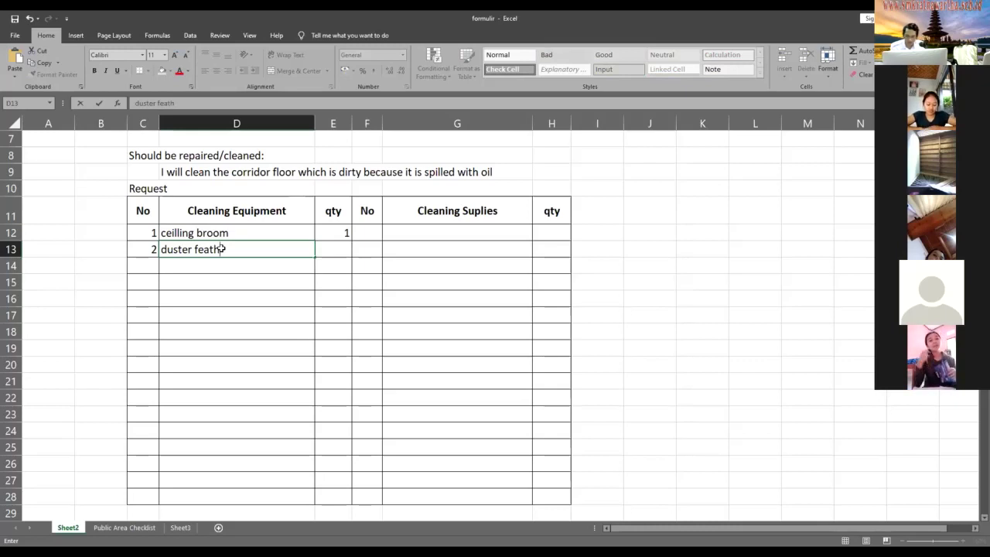
key("Tab")
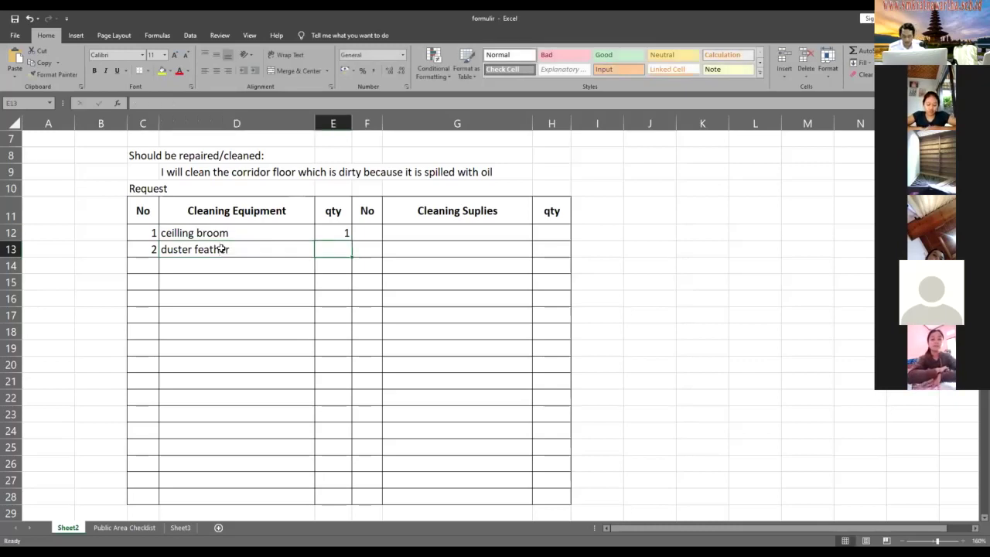
type("1")
key("Return")
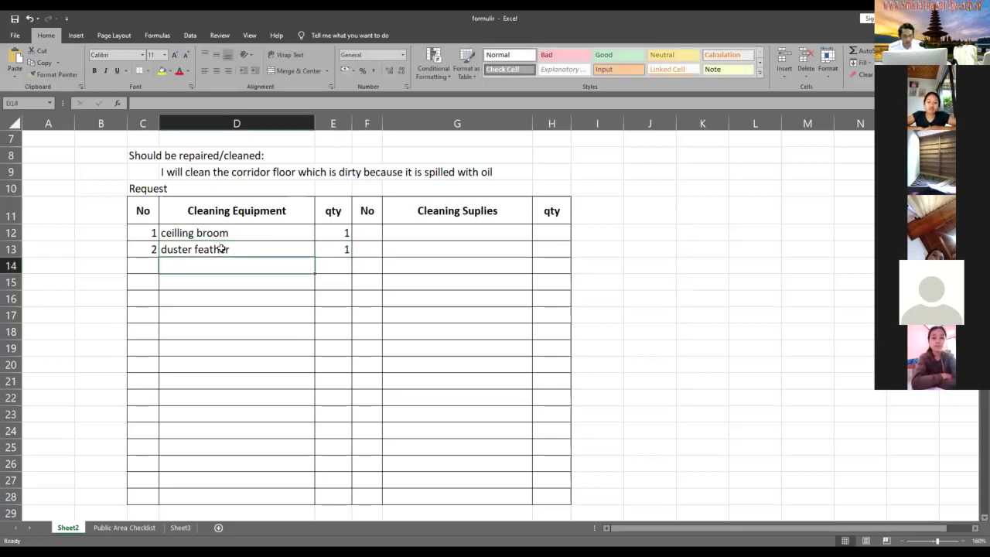
- Add item 3, sponge, with quantity 2
key("Left")
type("3")
key("Tab")
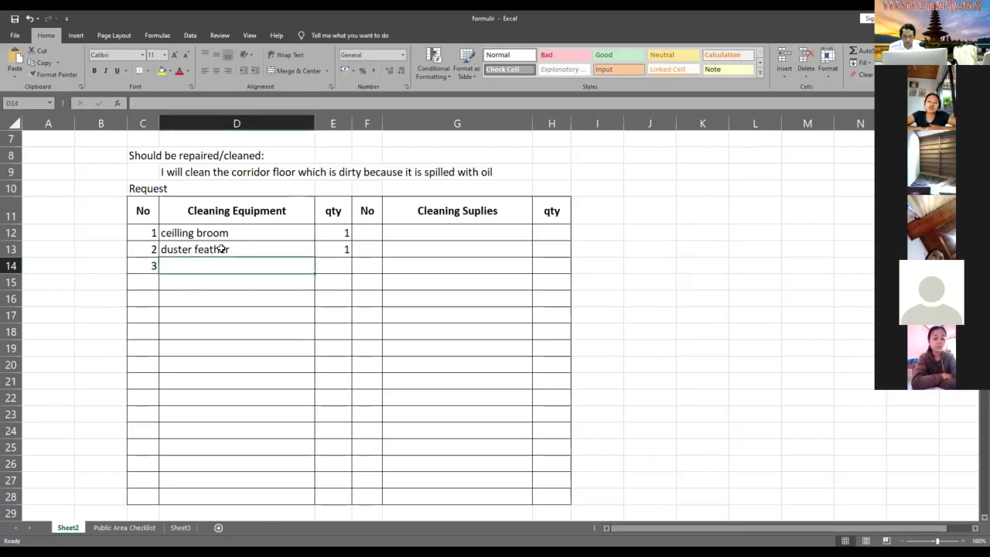
type("sponge")
key("Tab")
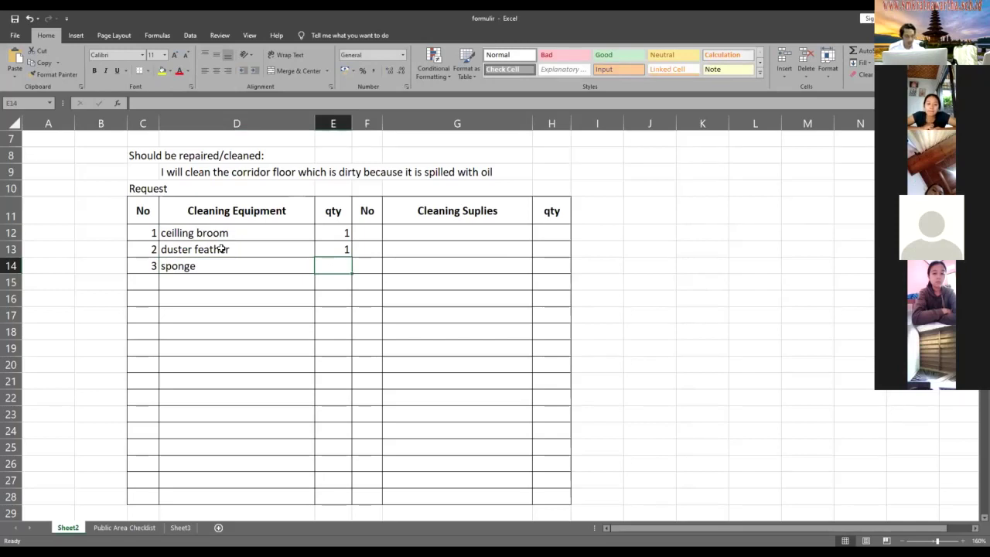
type("2")
key("Return")
- Add item 4, floor squeezer, with quantity 1
type("4")
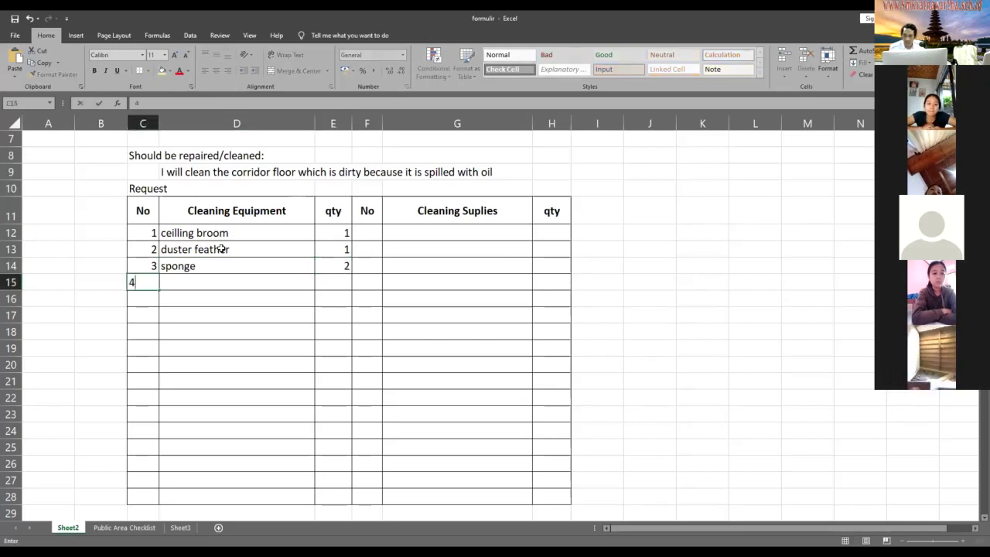
key("Tab")
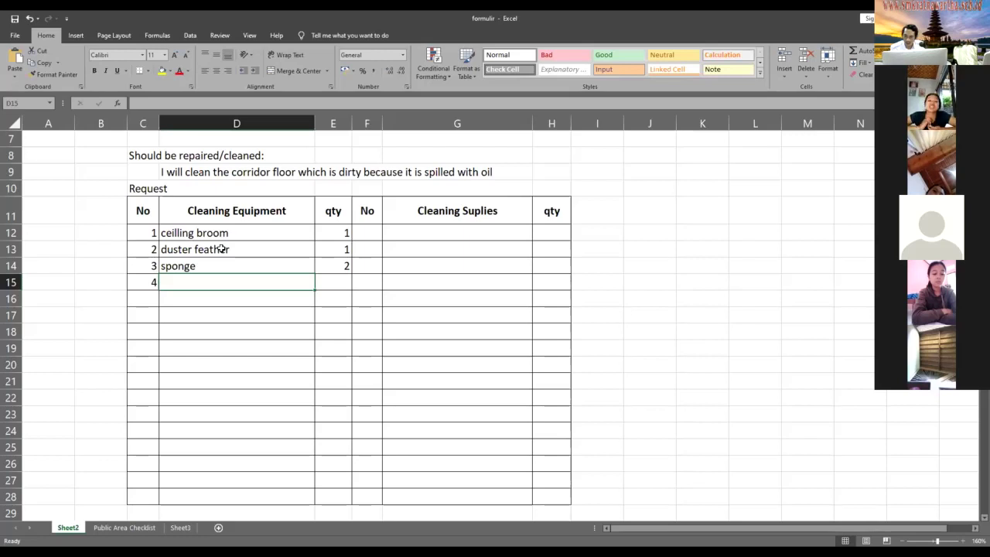
type("f")
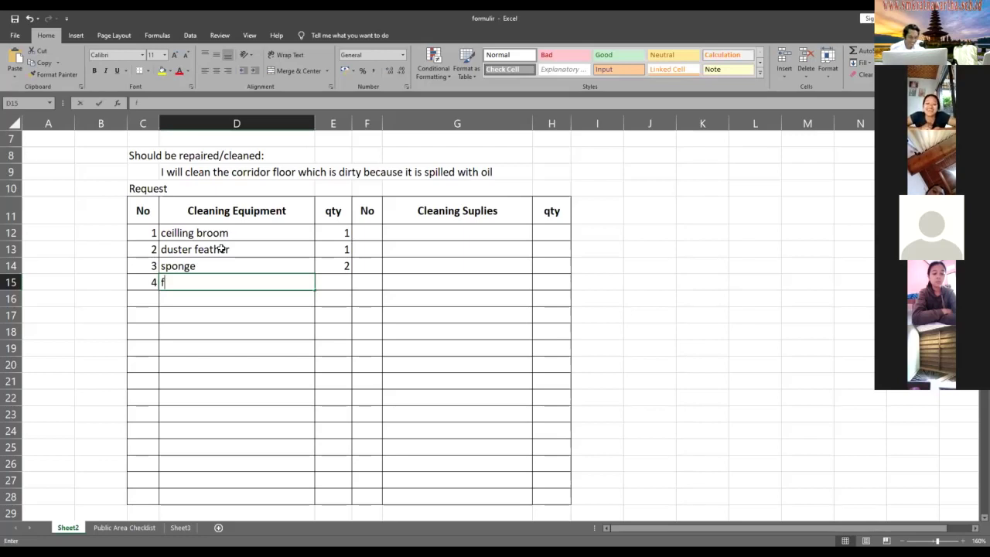
type("loor squ")
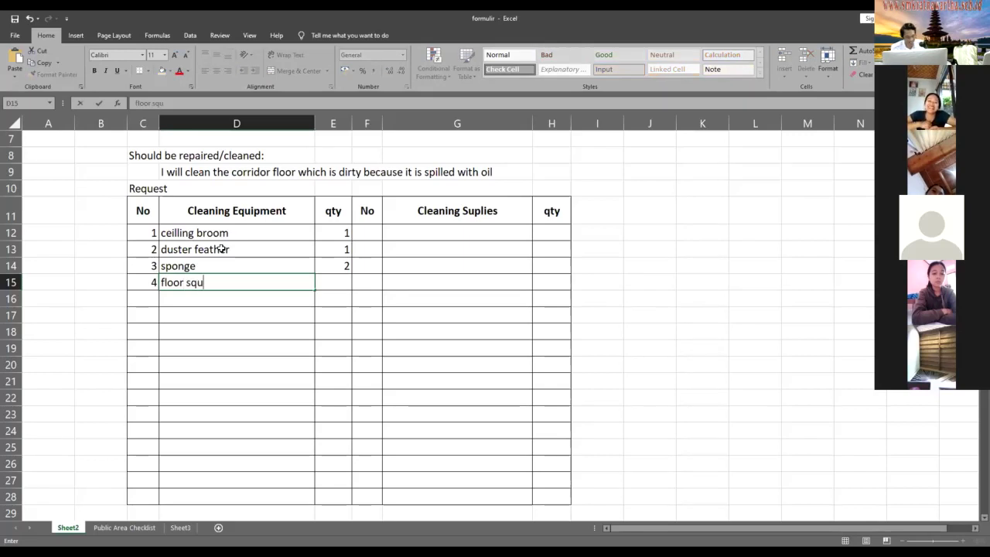
type("ee")
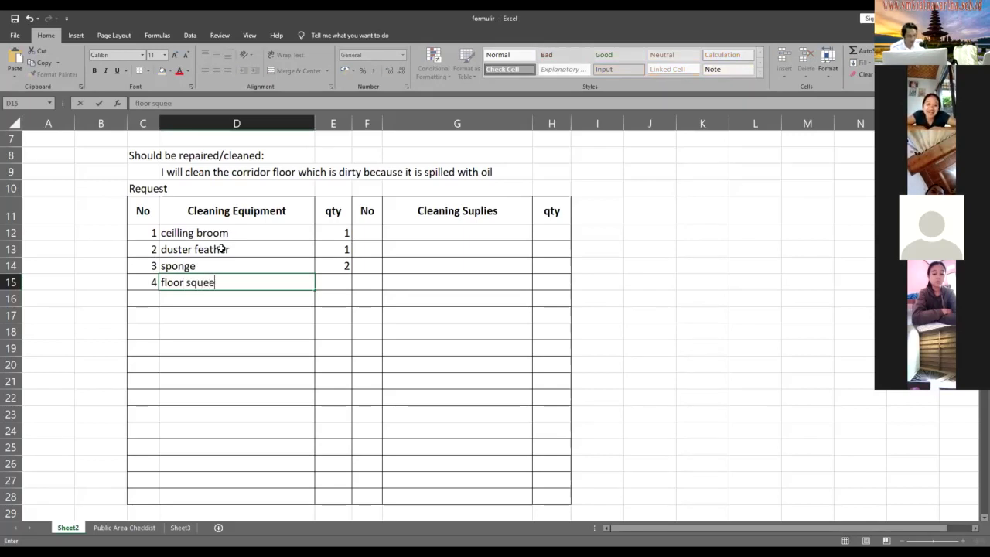
type("zer")
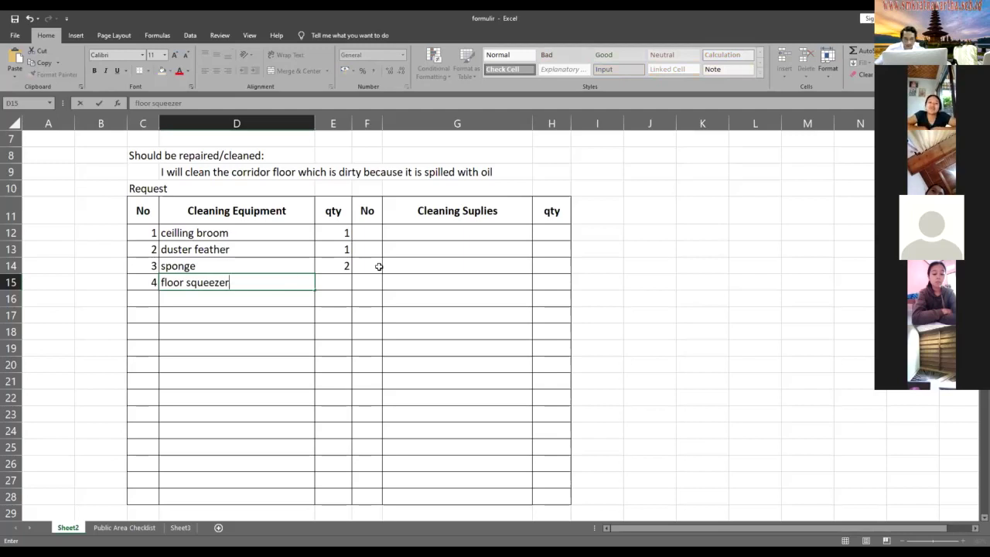
left_click(344, 282)
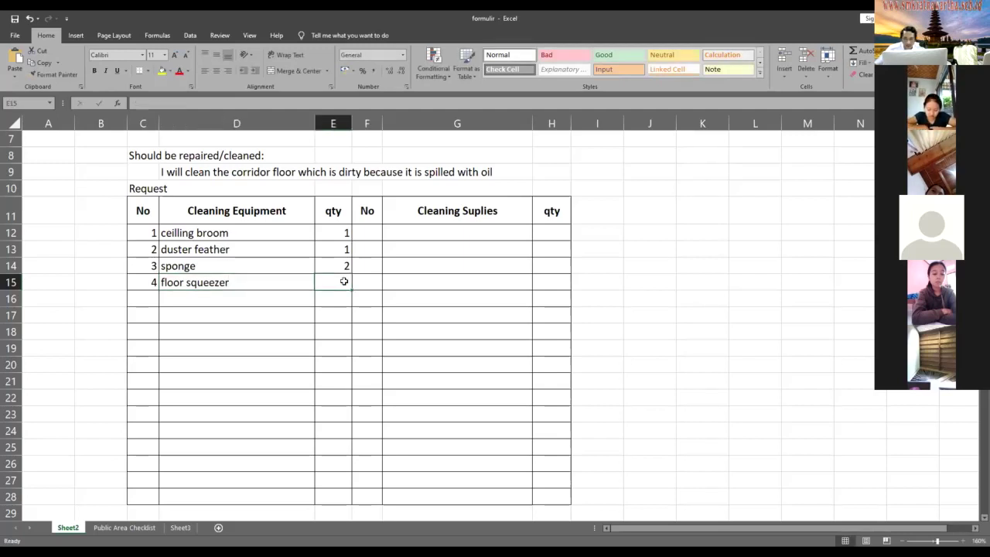
type("9")
key("Escape")
type("1")
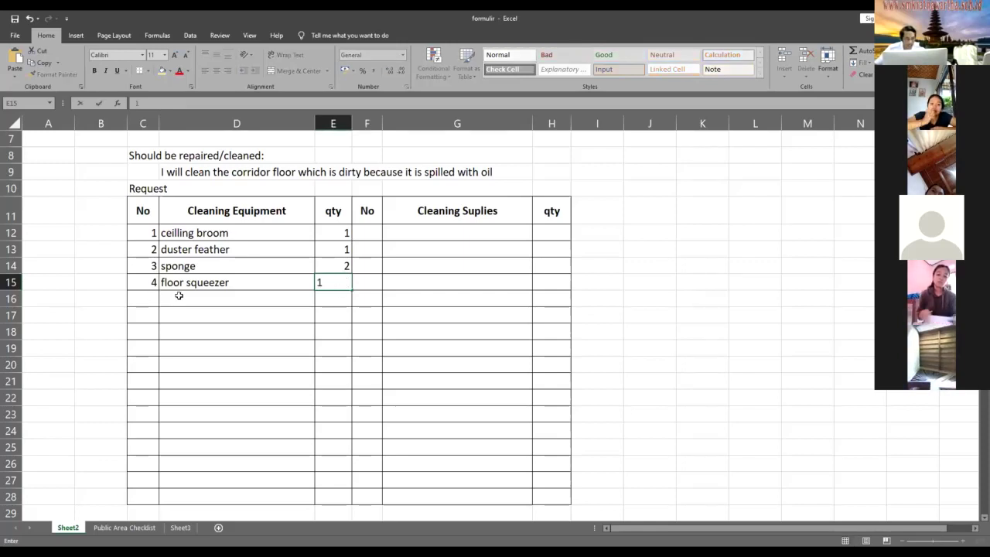
left_click(180, 295)
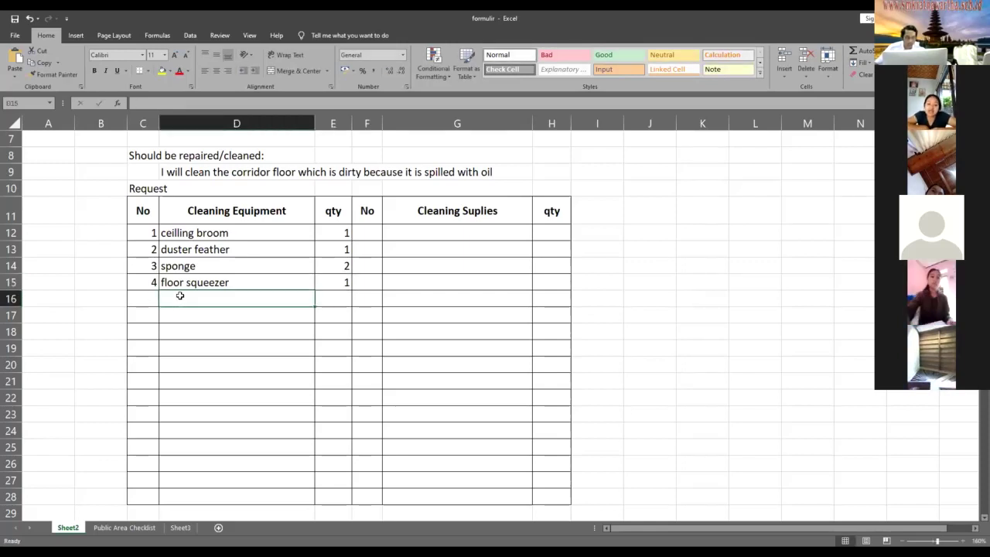
- Add Mop set and Danger notice with quantity 1 each, fill-numbering them 5 and 6
type("M")
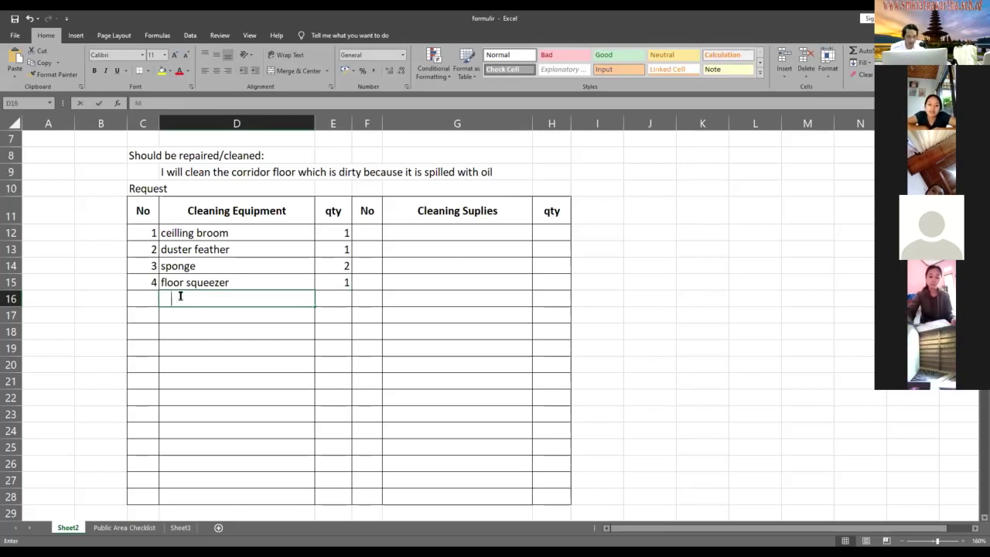
type("Op")
key("BackSpace")
key("BackSpace")
type("o")
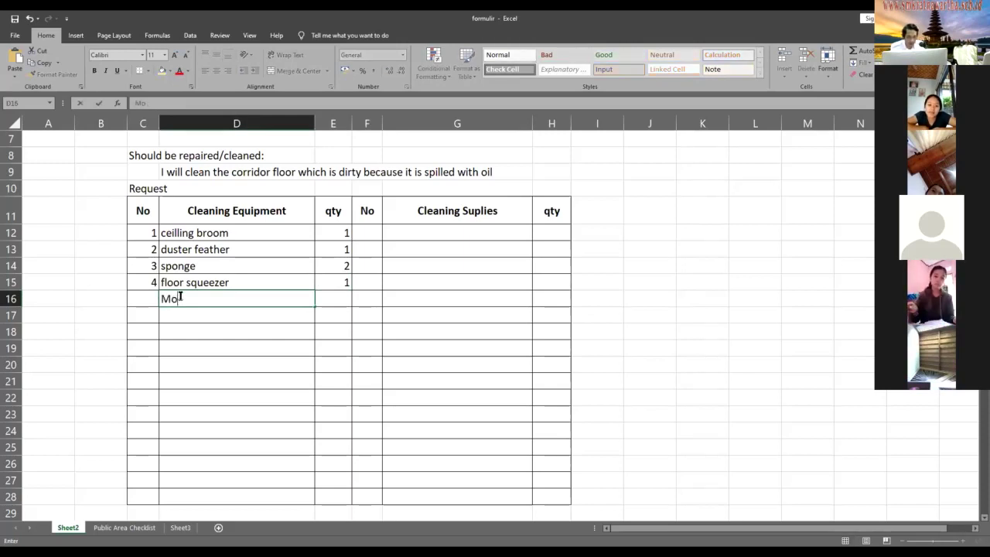
type("p 1")
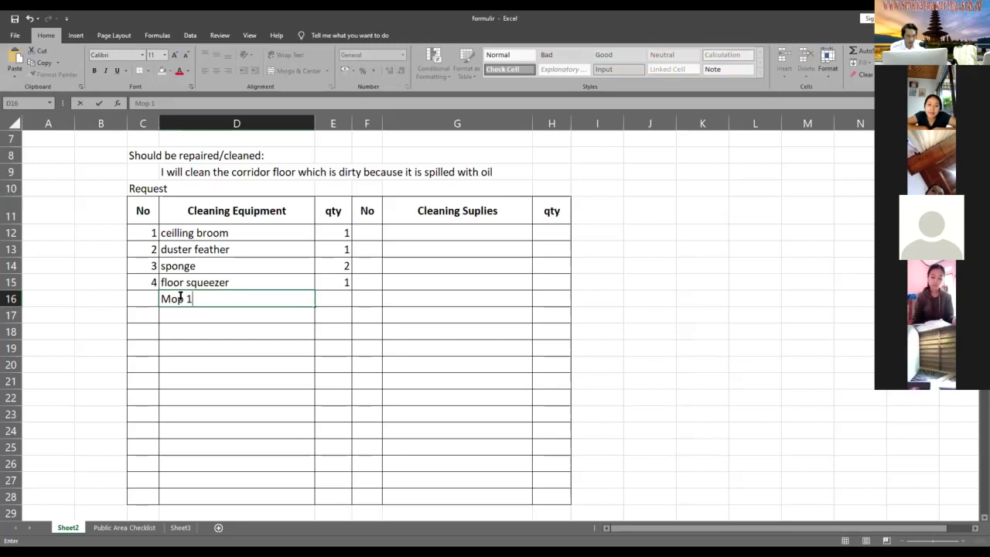
key("BackSpace")
type("set")
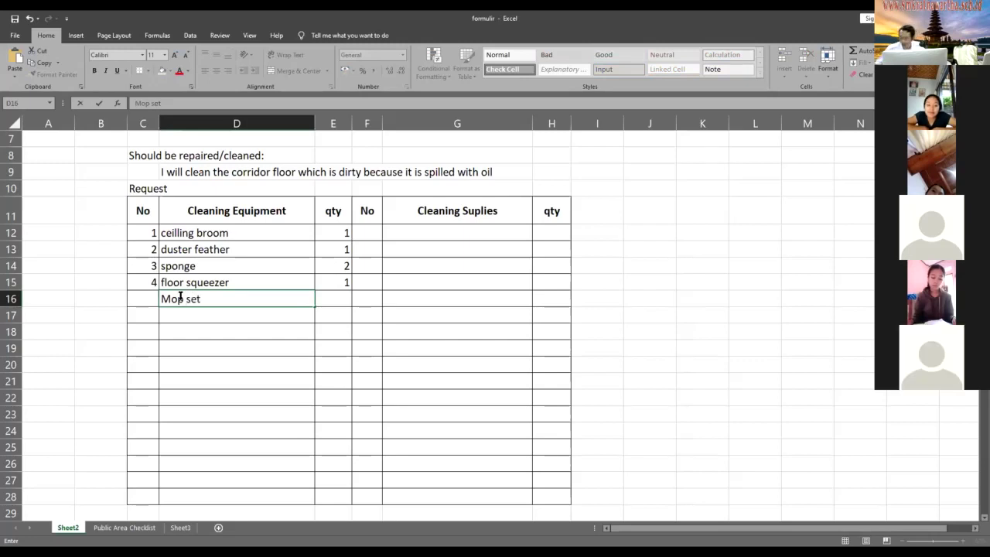
left_click(333, 299)
type("1")
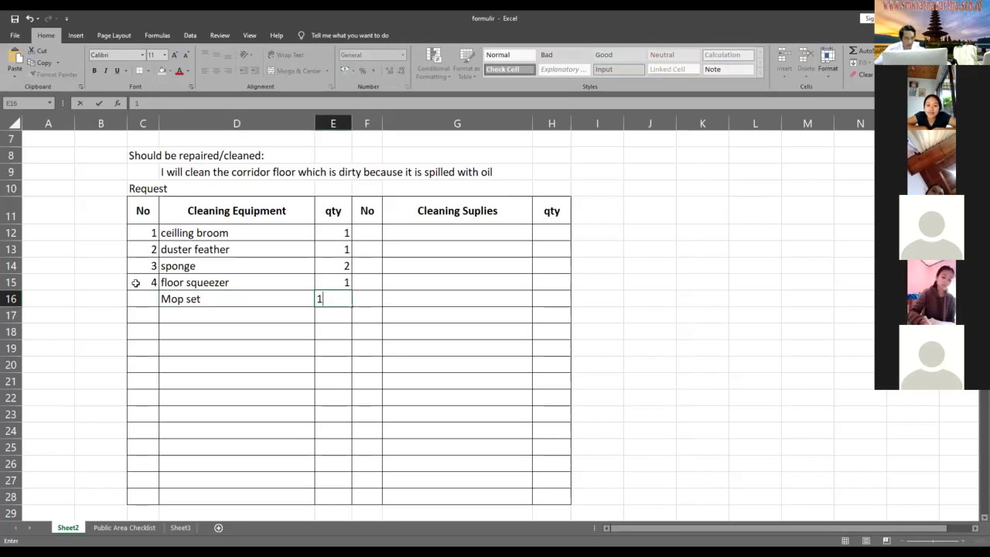
left_click_drag(151, 266, 179, 320)
left_click(179, 320)
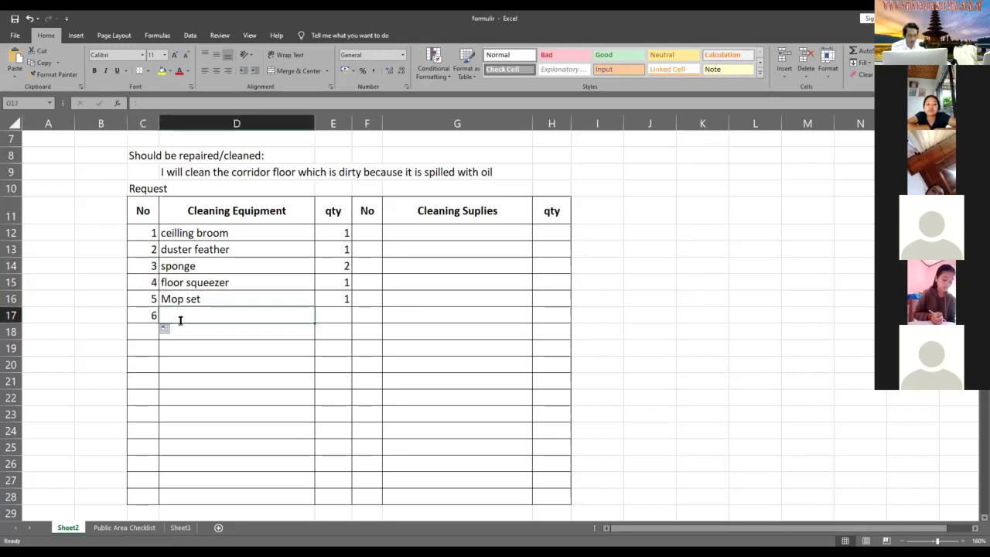
type("Danger ")
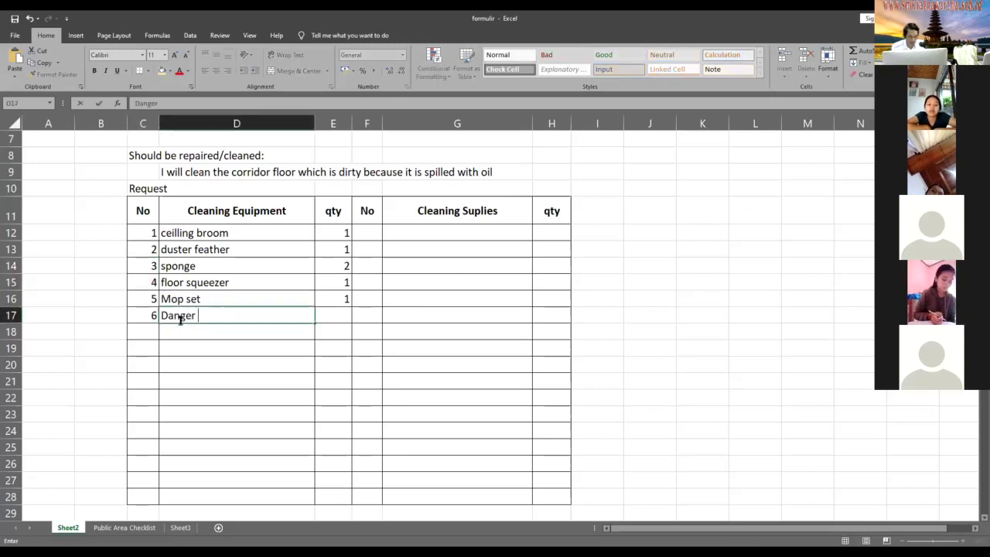
type("notice")
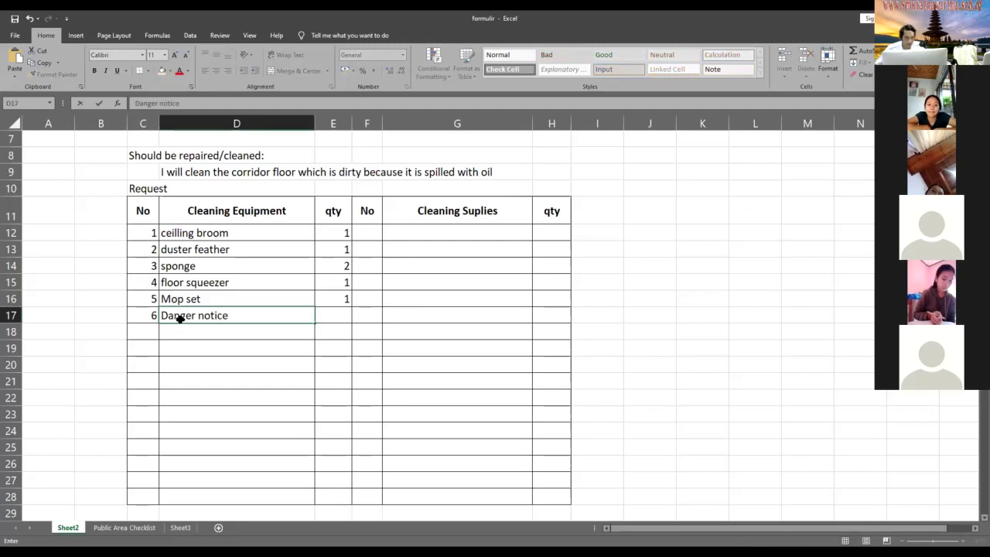
key("Tab")
type("1")
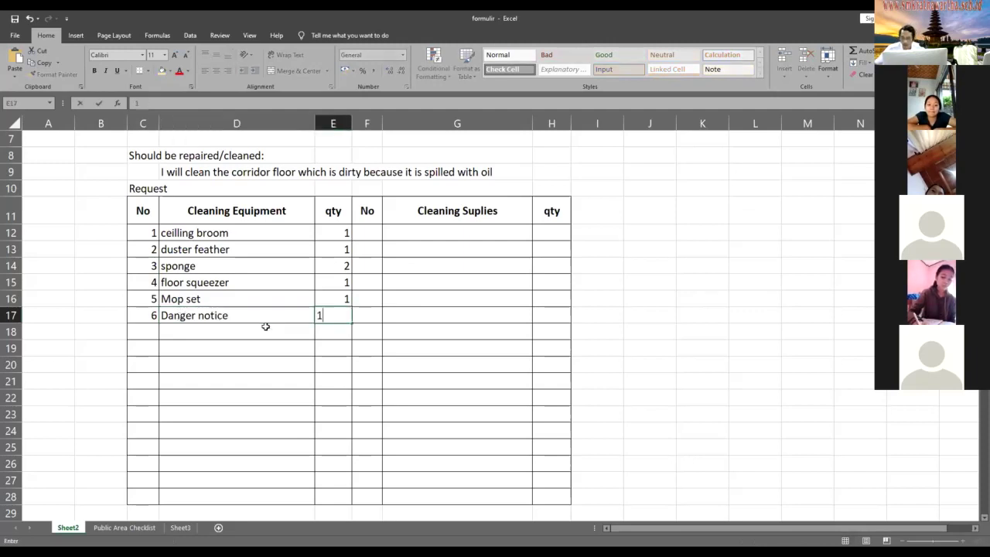
scroll(235, 380, "up", 1)
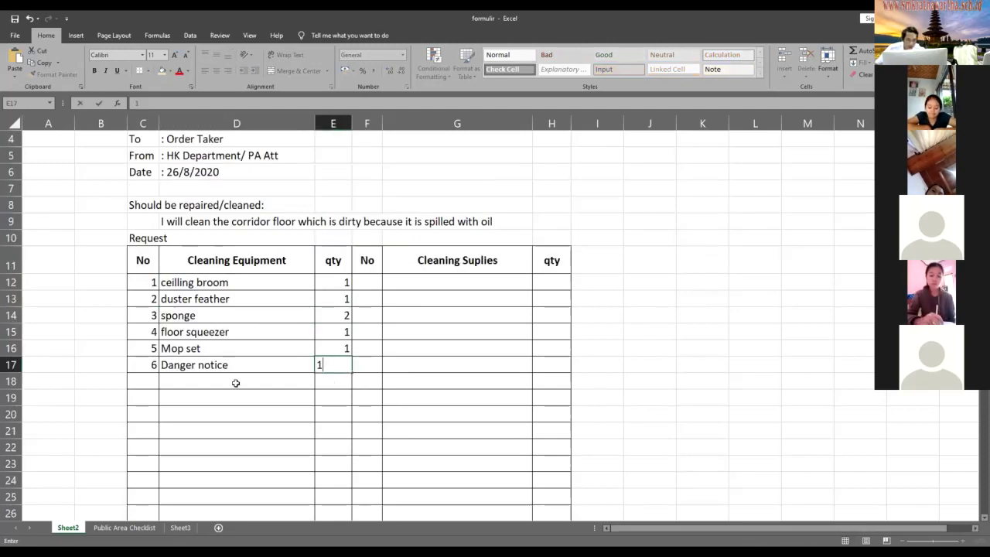
left_click(236, 383)
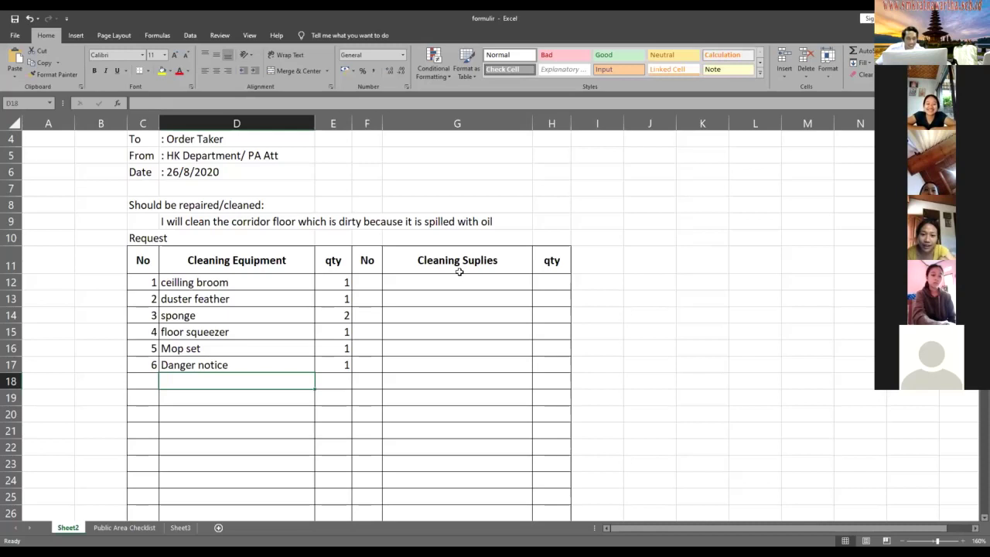
left_click(367, 283)
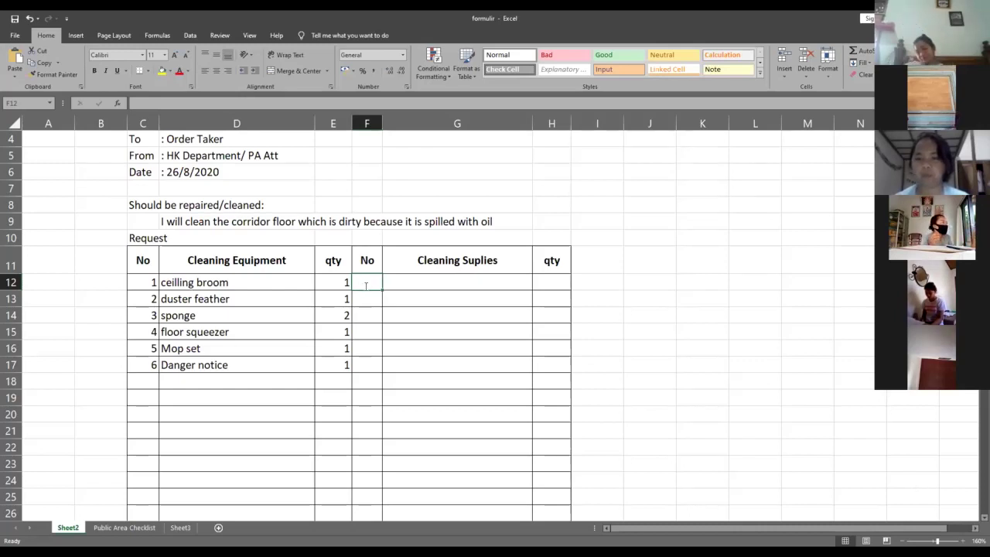
- Enter supply item 1, MPC, with quantity 1 in F12:H12
type("1")
left_click(398, 287)
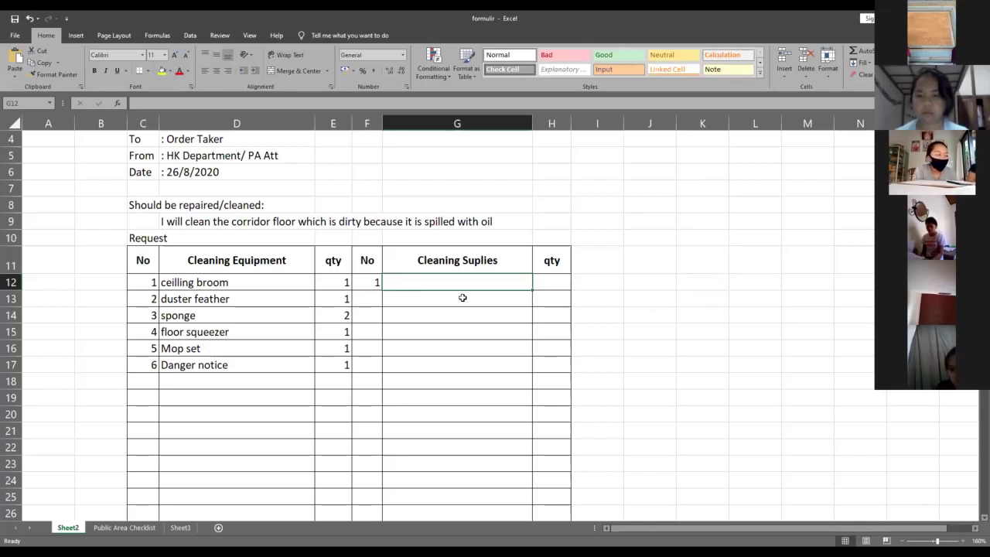
type("MP")
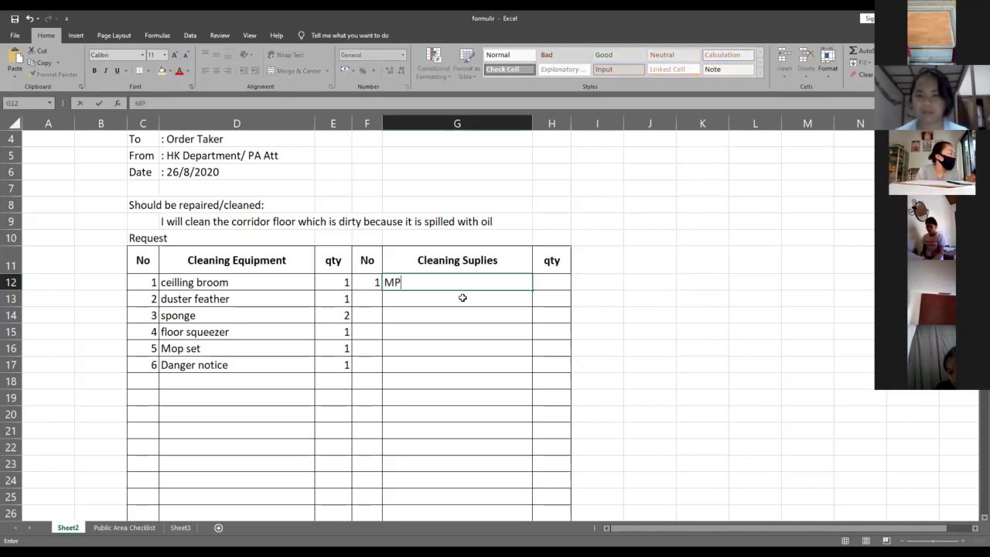
type("C")
key("Tab")
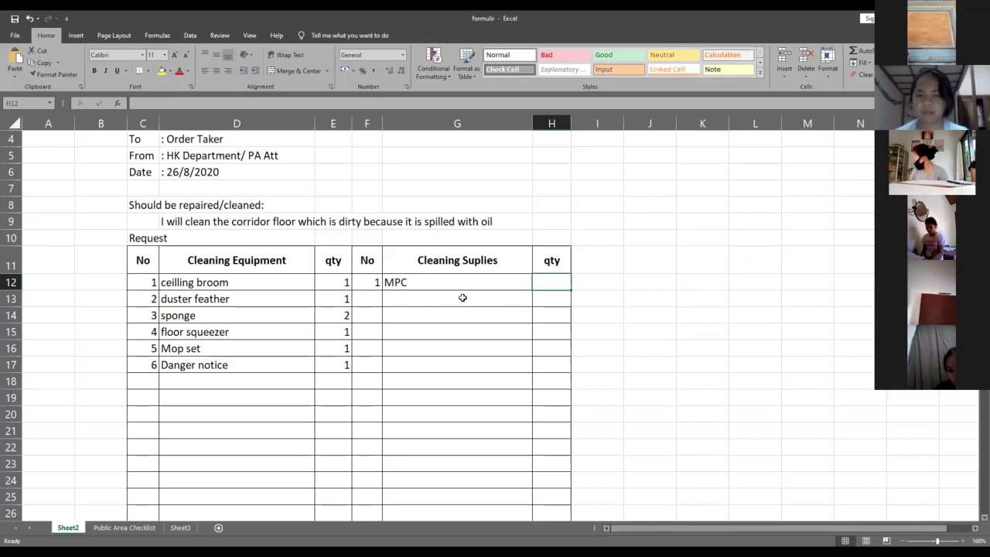
type("1")
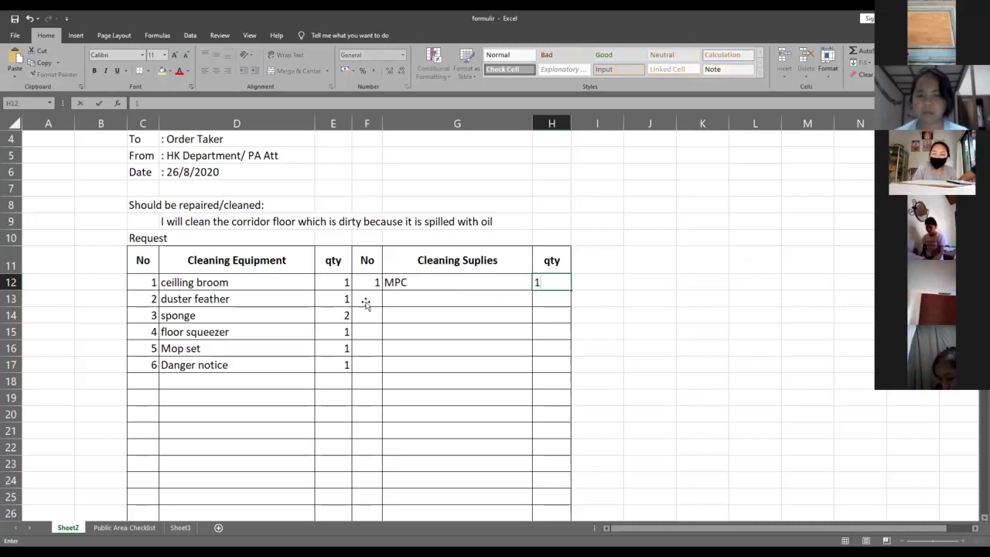
left_click(367, 306)
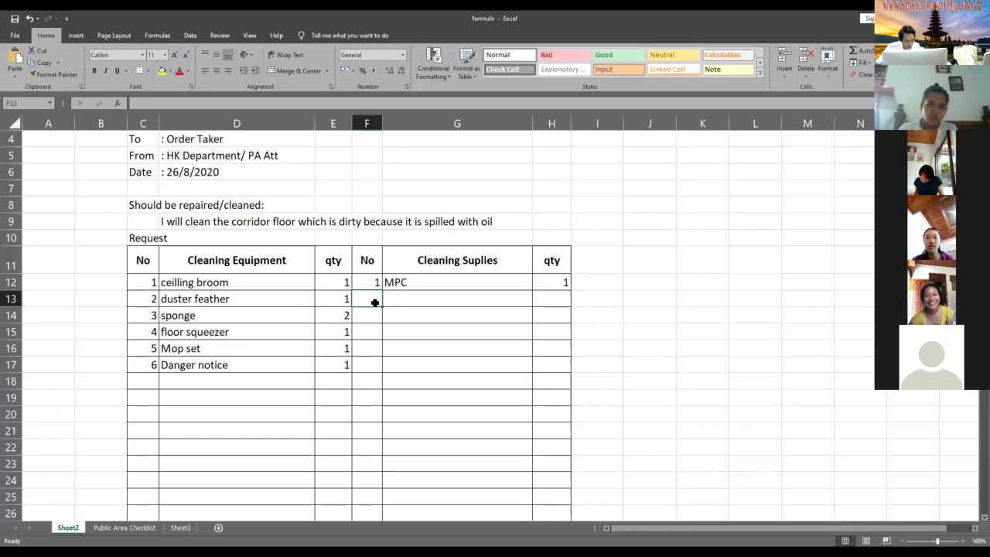
- Remove the stray 1 from F13 and put 'degreser' in cell I12
type("1")
key("BackSpace")
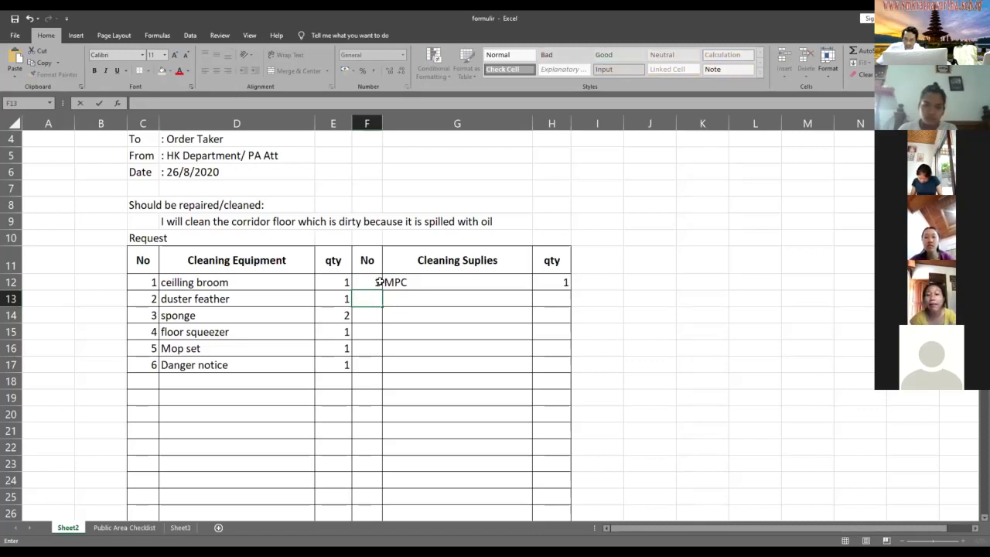
left_click(603, 286)
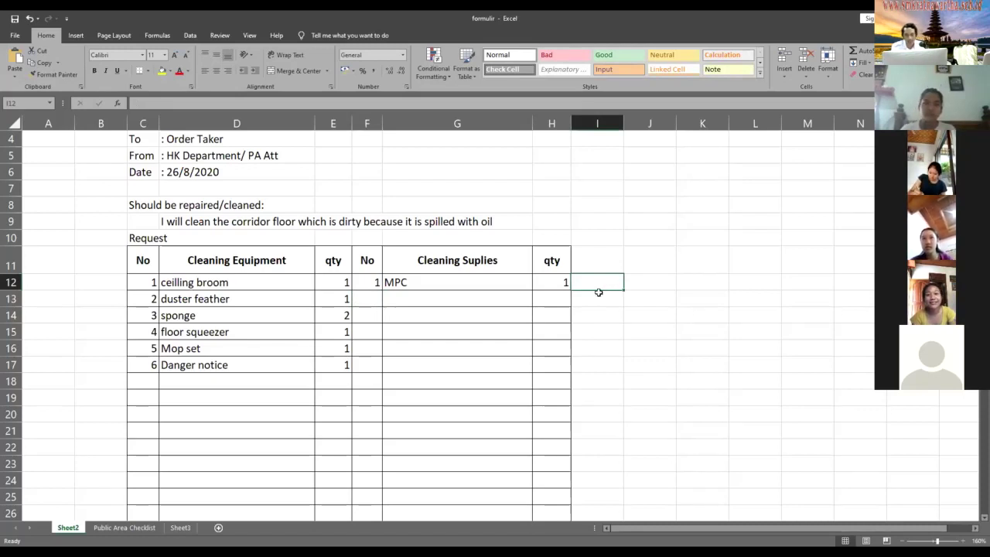
type("d")
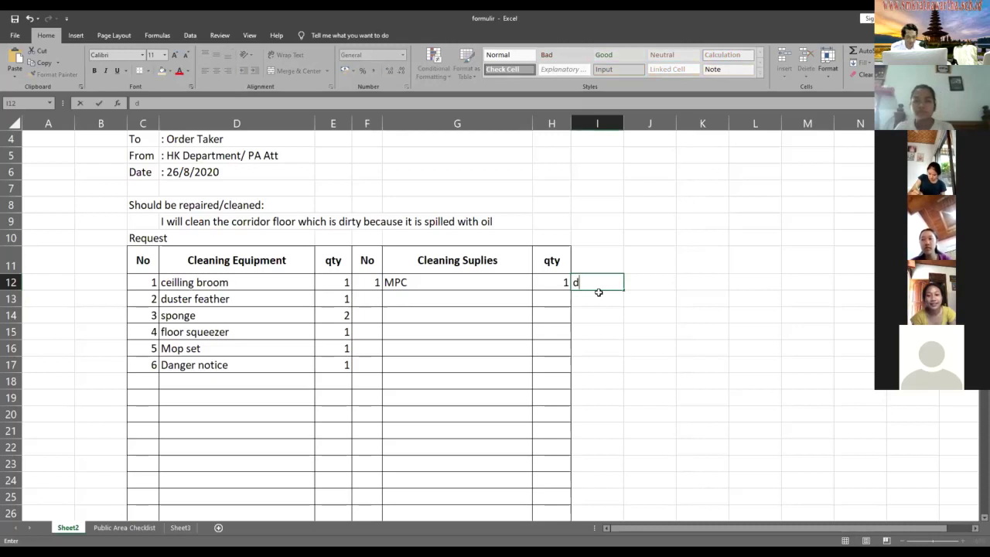
type("egr")
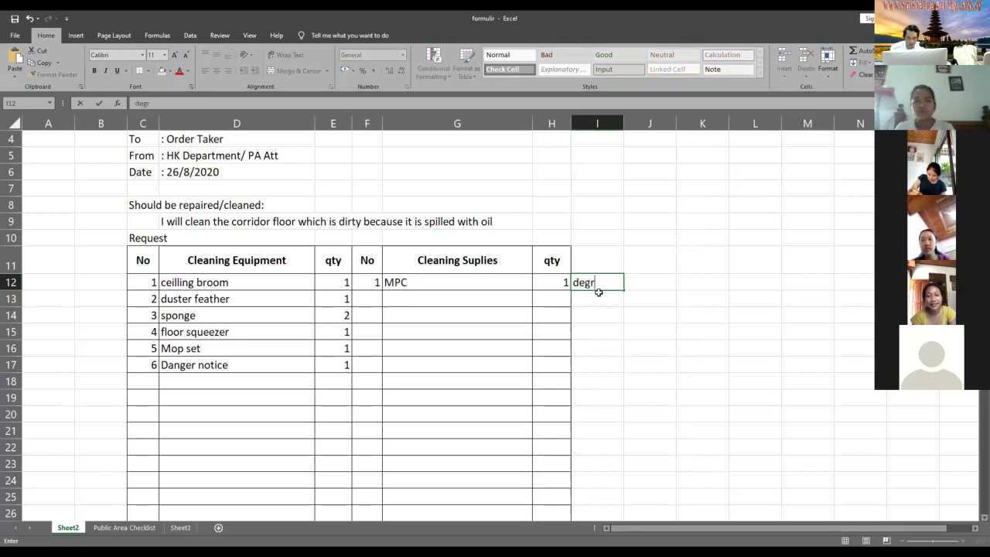
type("eser")
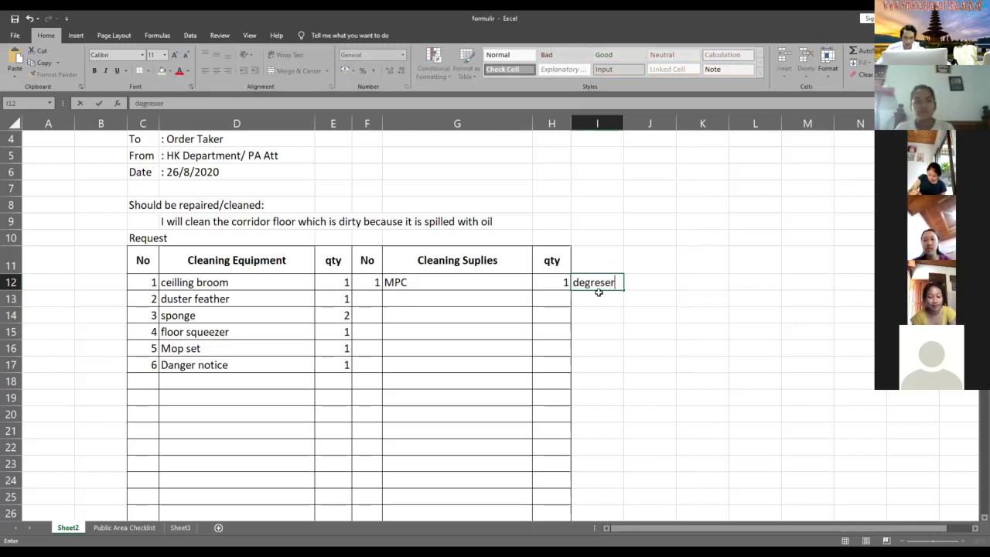
key("Tab")
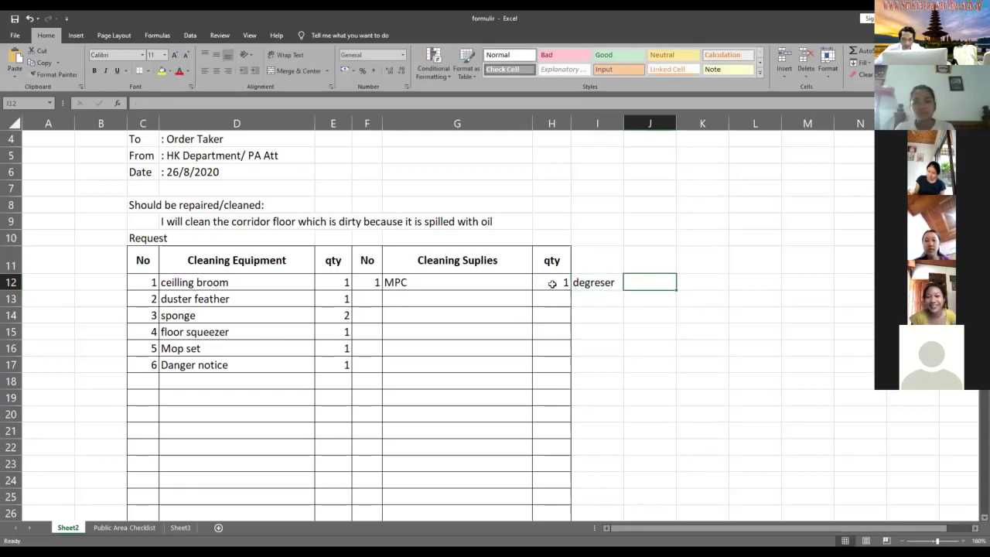
left_click(585, 284)
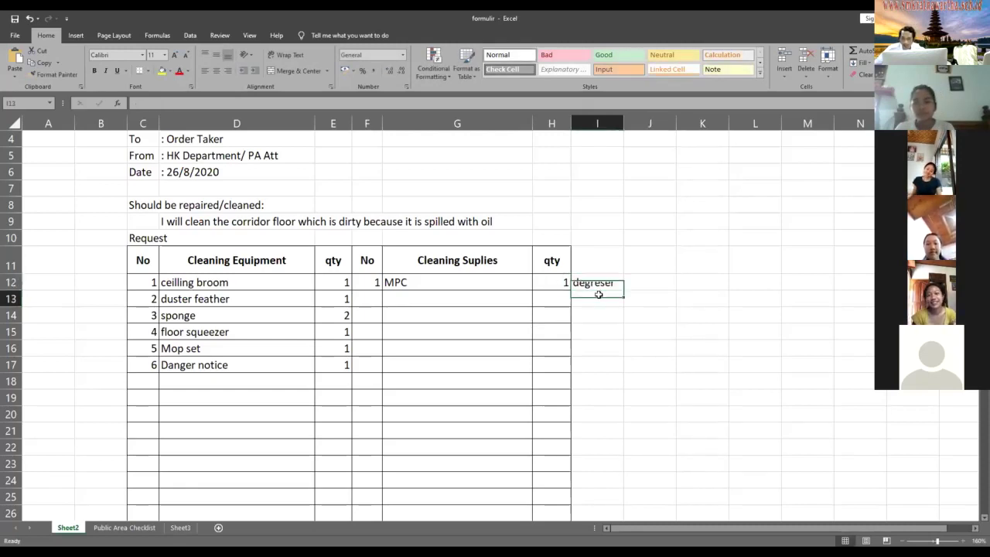
left_click(600, 297)
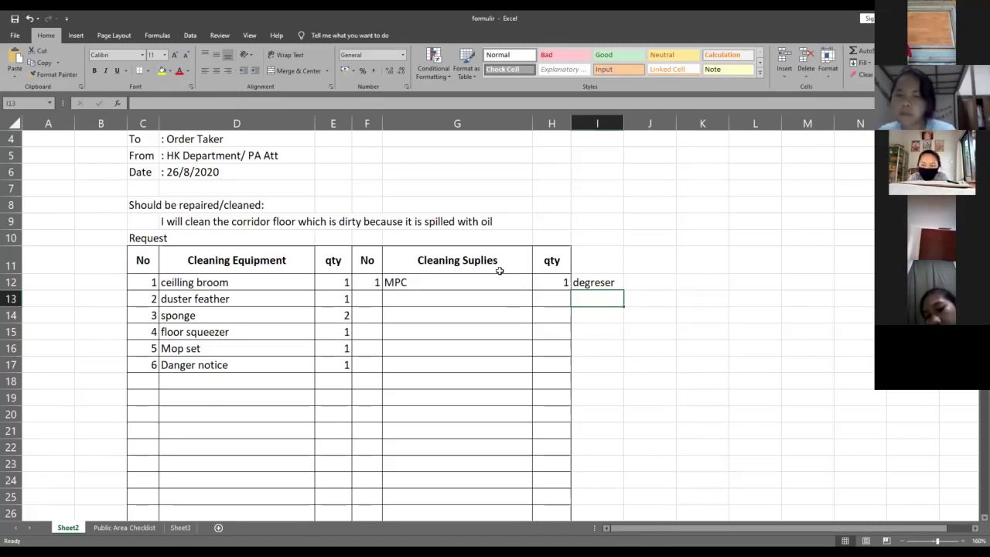
left_click(616, 287)
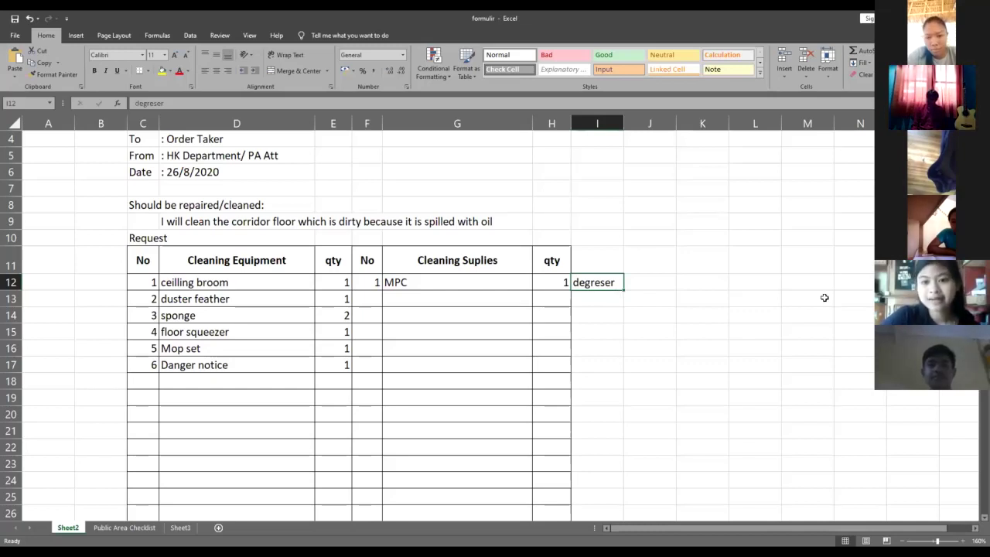
- Put 'floor cleaner' in cell J12 beside degreser
left_click(659, 283)
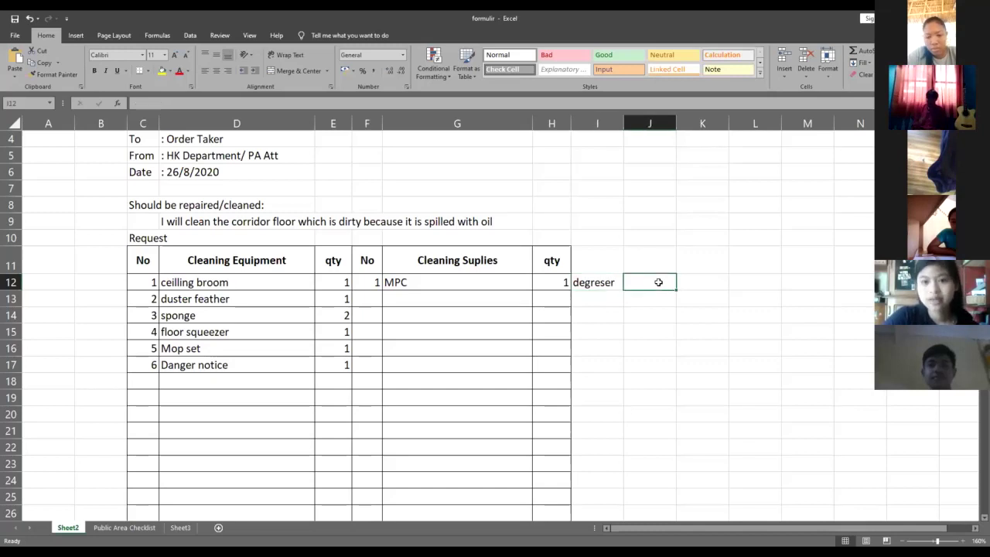
type("floor c")
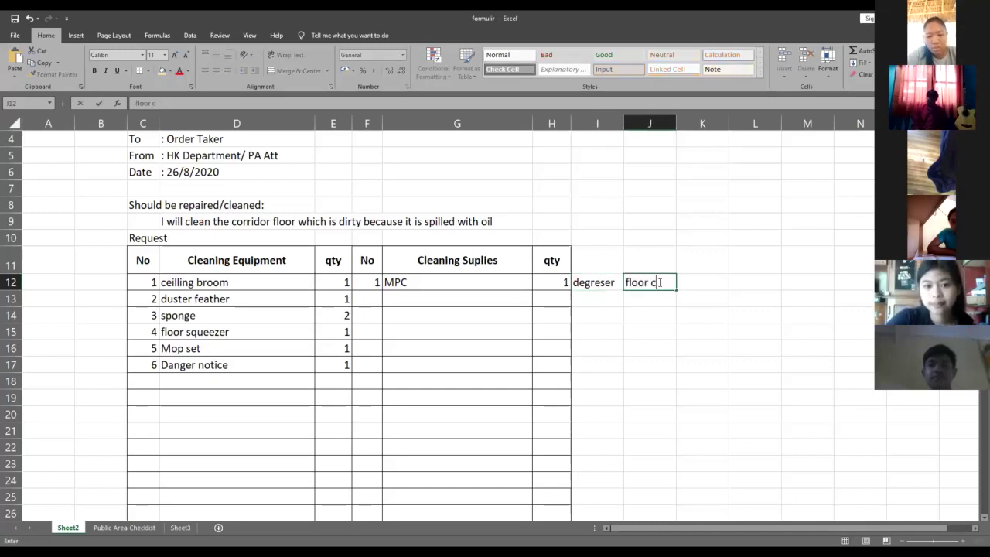
type("leaner")
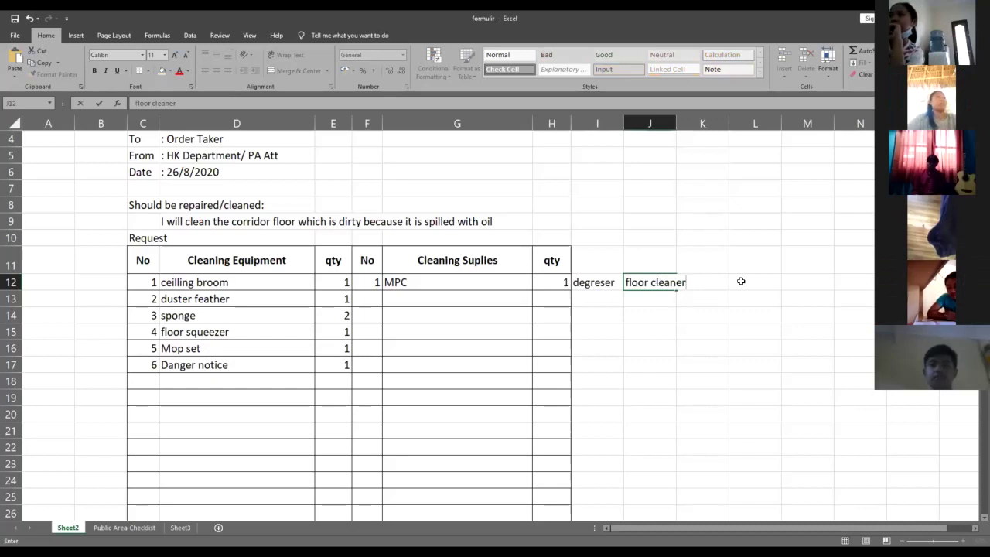
left_click(807, 365)
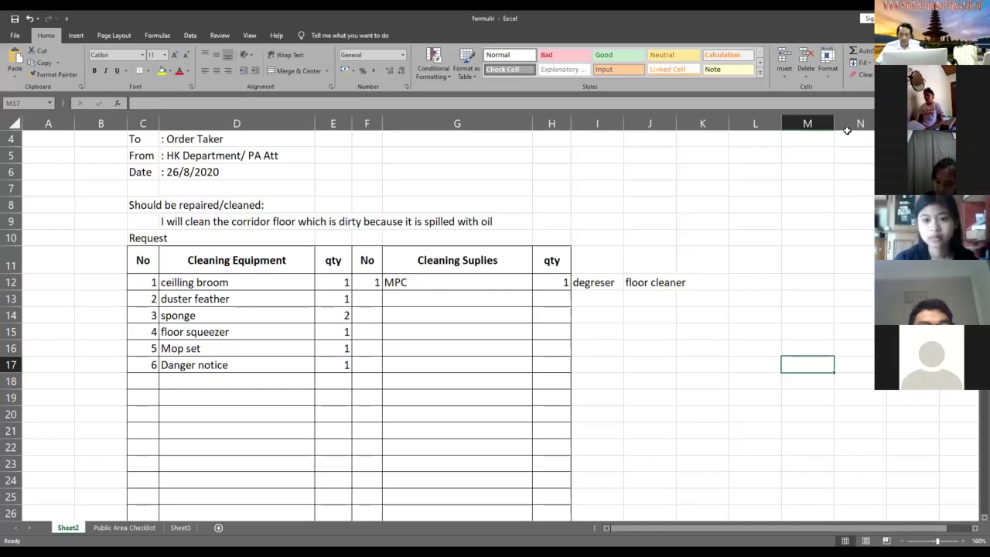
key("Left")
key("Left")
key("Down")
key("Down")
key("Down")
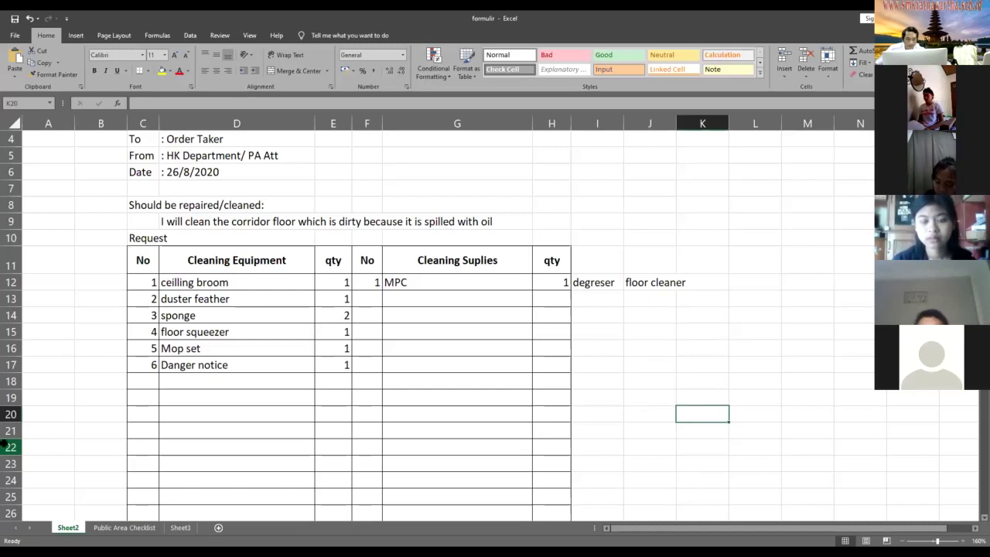
left_click(420, 290)
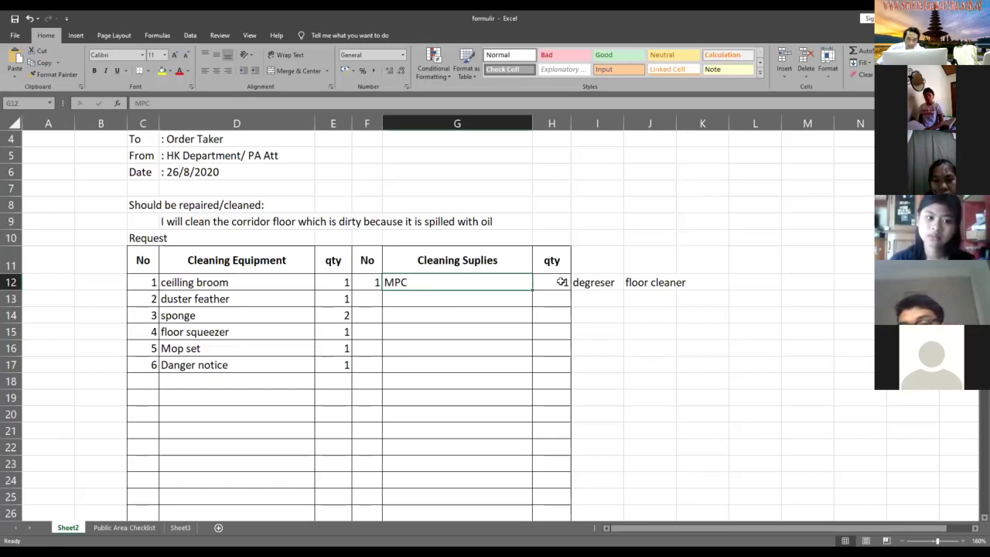
left_click(632, 282)
key("Left")
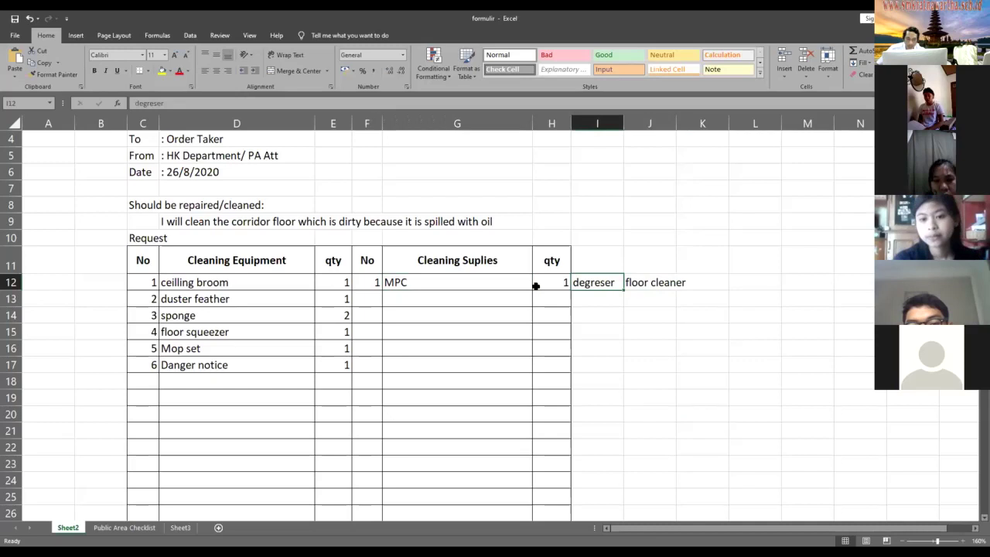
key("Right")
left_click(510, 284)
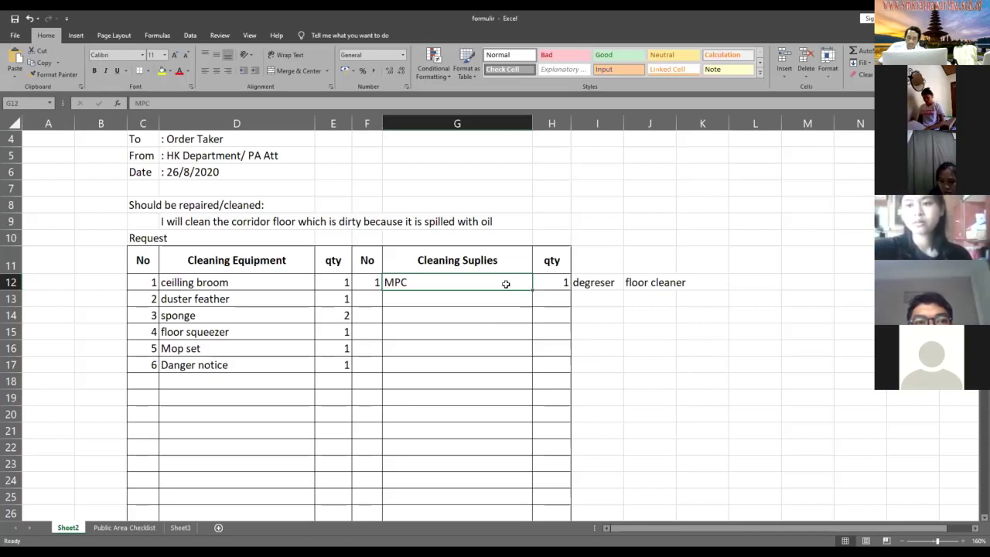
left_click(673, 283)
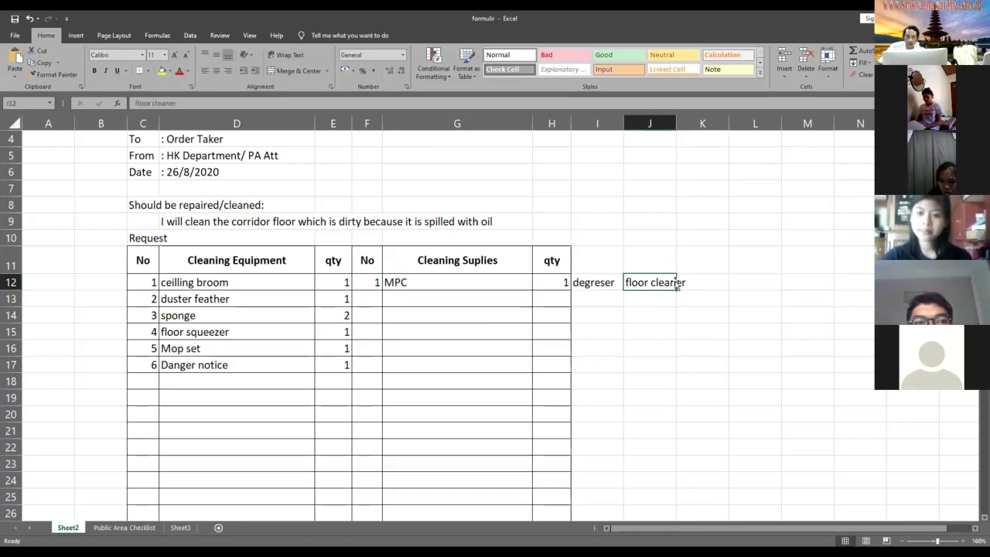
left_click(526, 285)
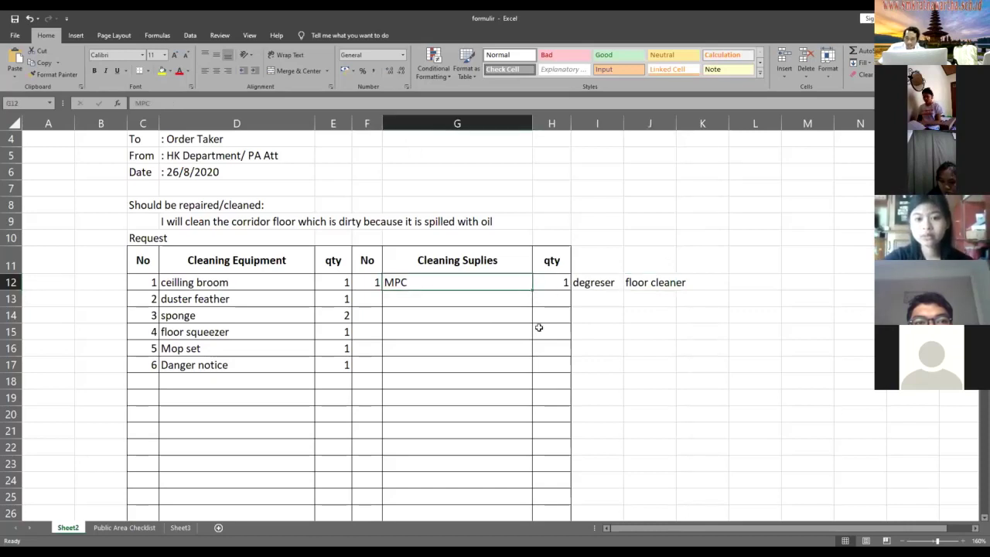
left_click(599, 332)
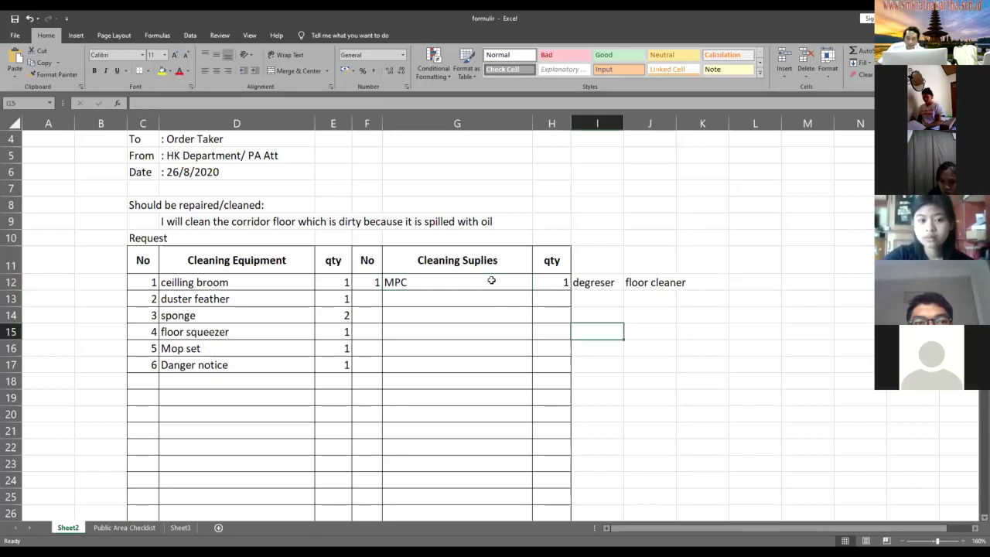
left_click(491, 282)
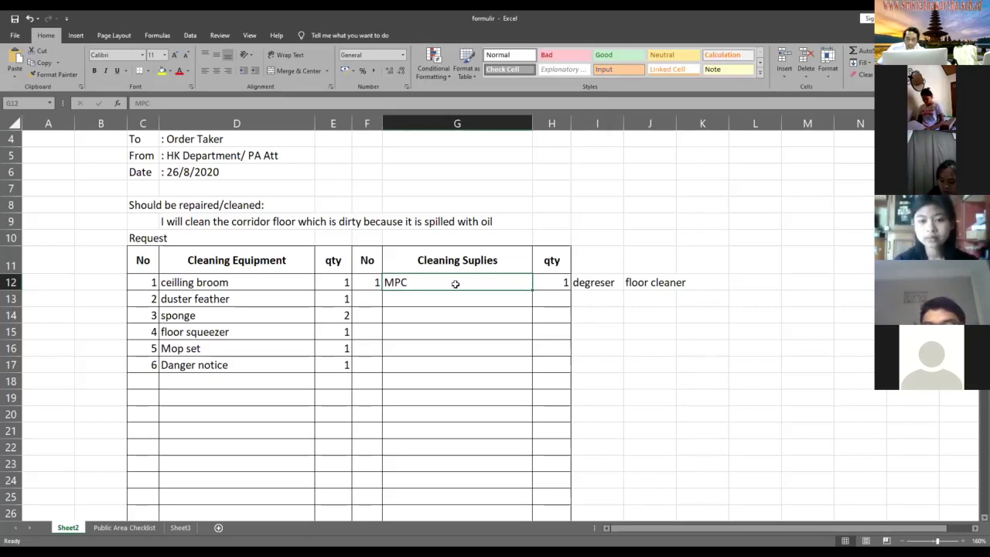
left_click(603, 302)
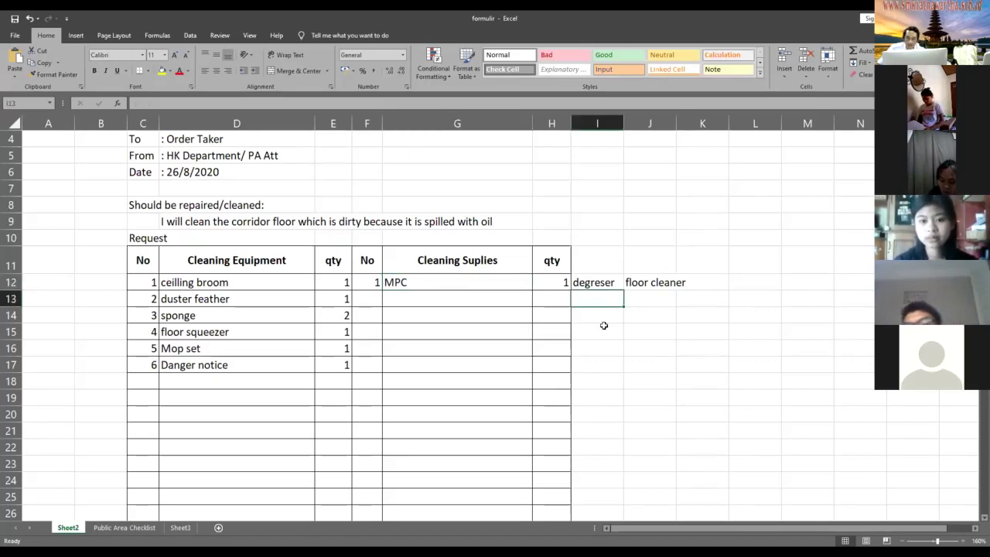
left_click(594, 309)
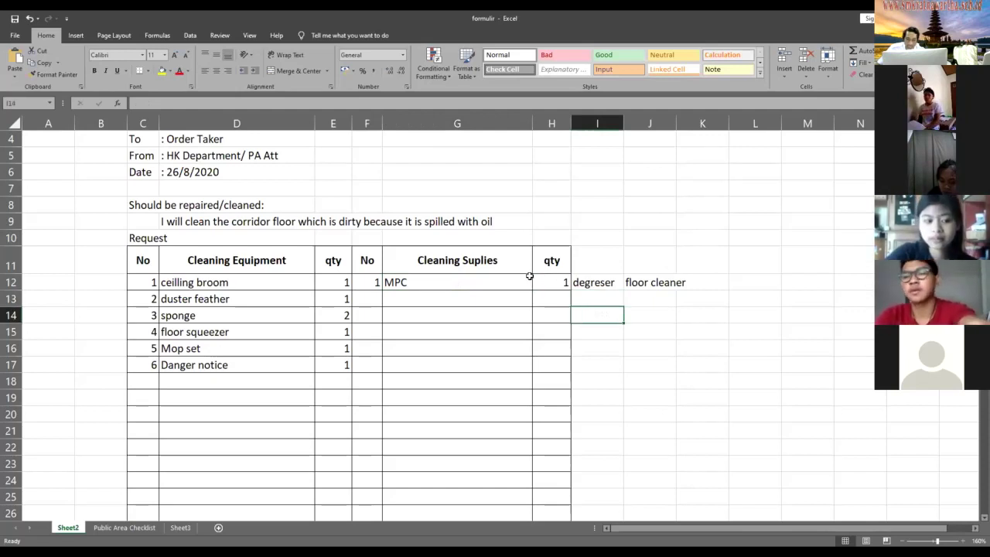
left_click(596, 302)
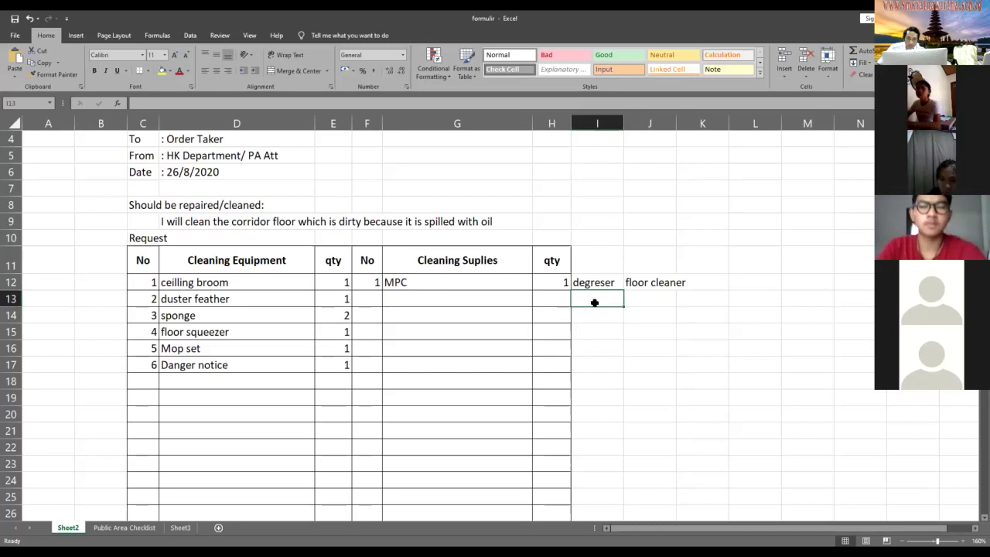
left_click(503, 282)
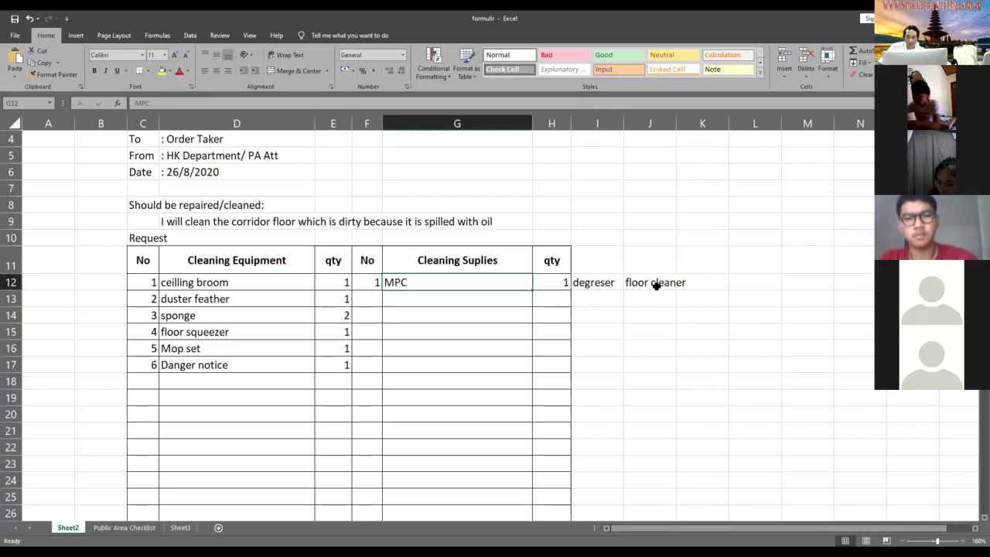
left_click(656, 285)
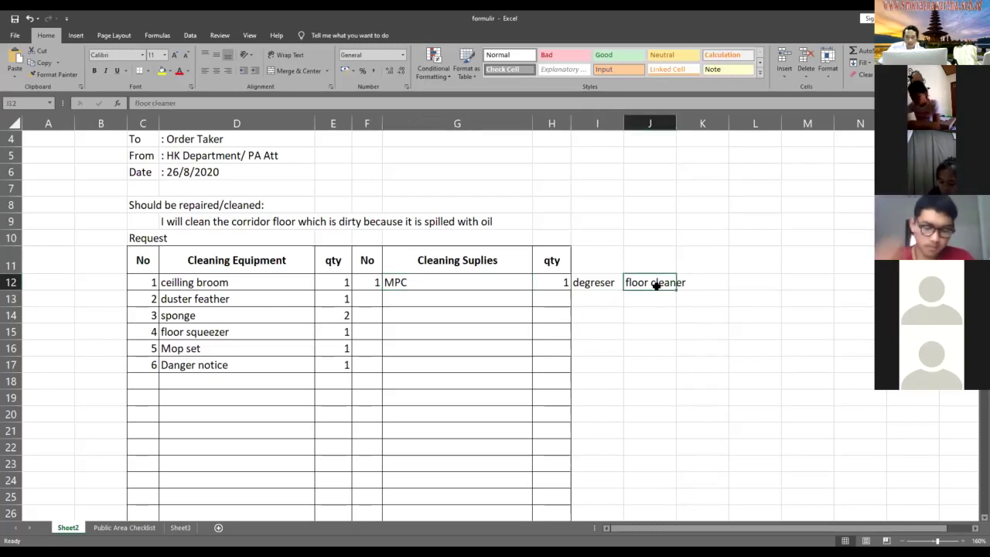
left_click(512, 283)
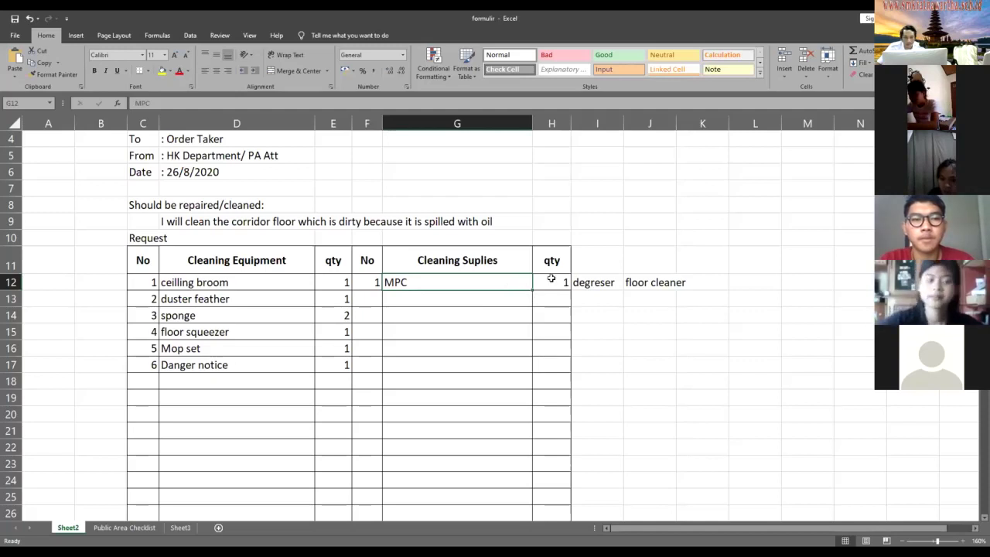
- Clear MPC and its quantity plus the degreser and floor cleaner notes from G12:J12
key("Delete")
left_click(555, 281)
key("Delete")
left_click(590, 284)
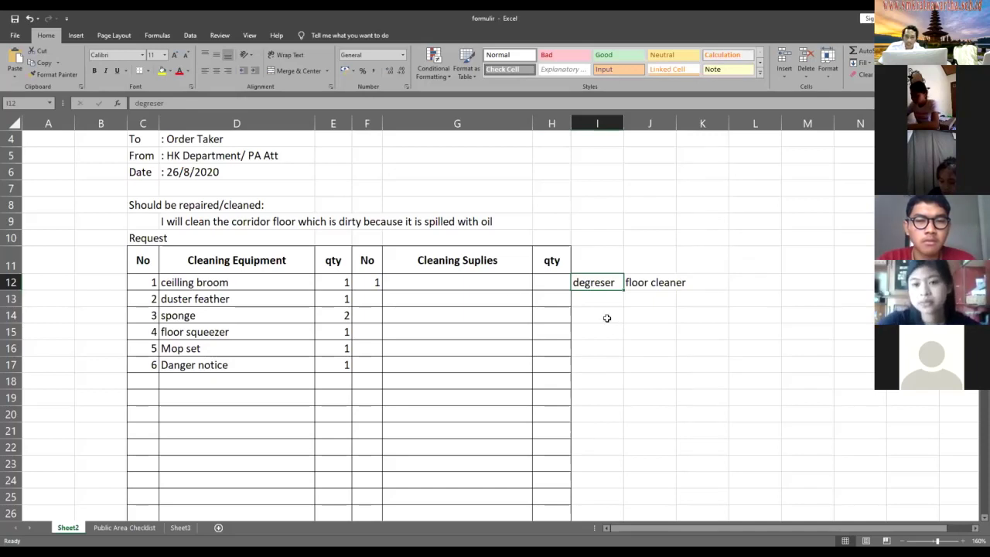
left_click(630, 360)
left_click(602, 287)
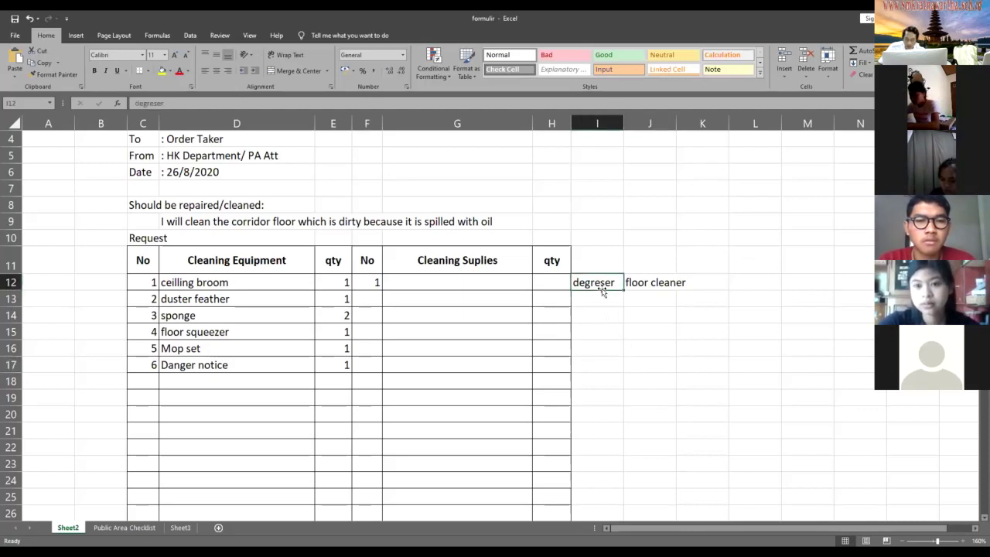
key("Delete")
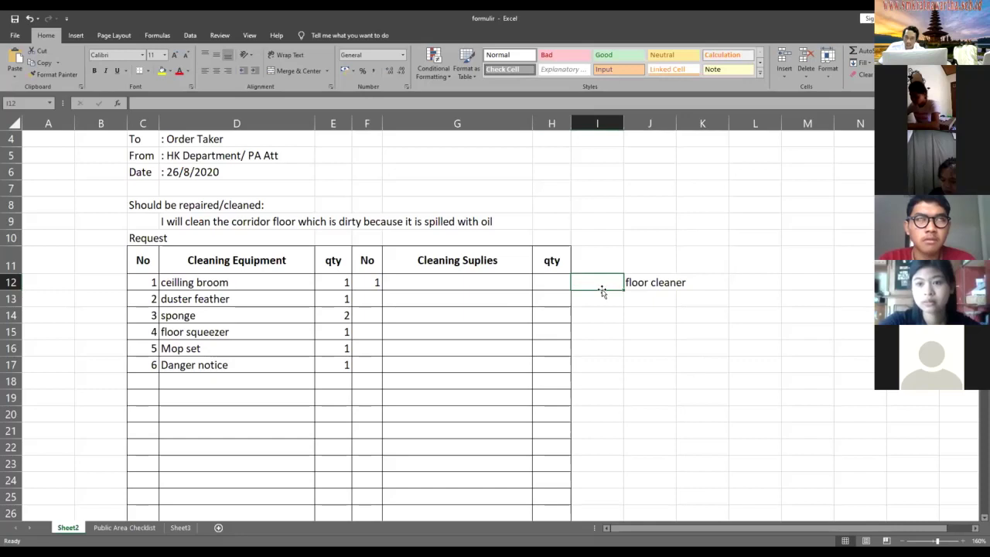
key("Down")
key("Down")
left_click(599, 279)
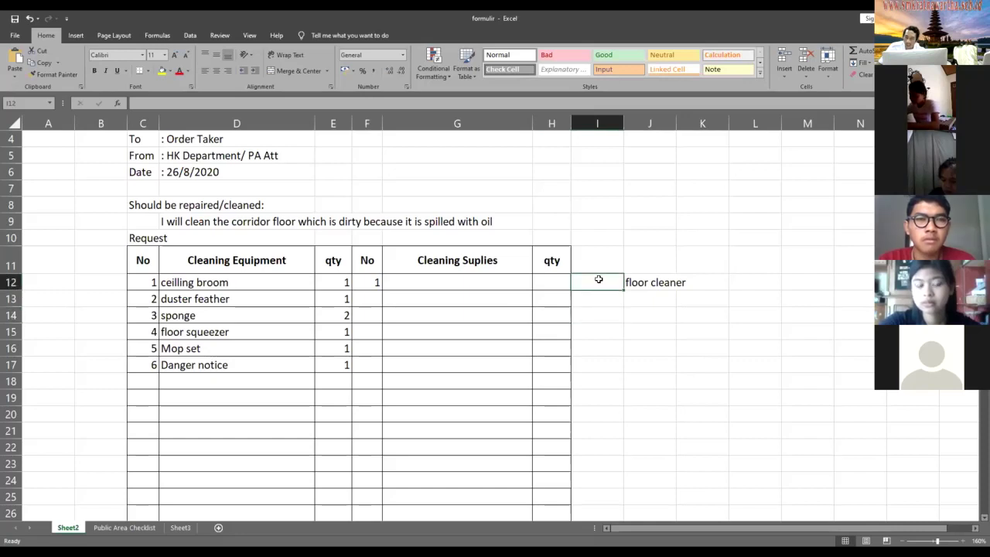
left_click(655, 282)
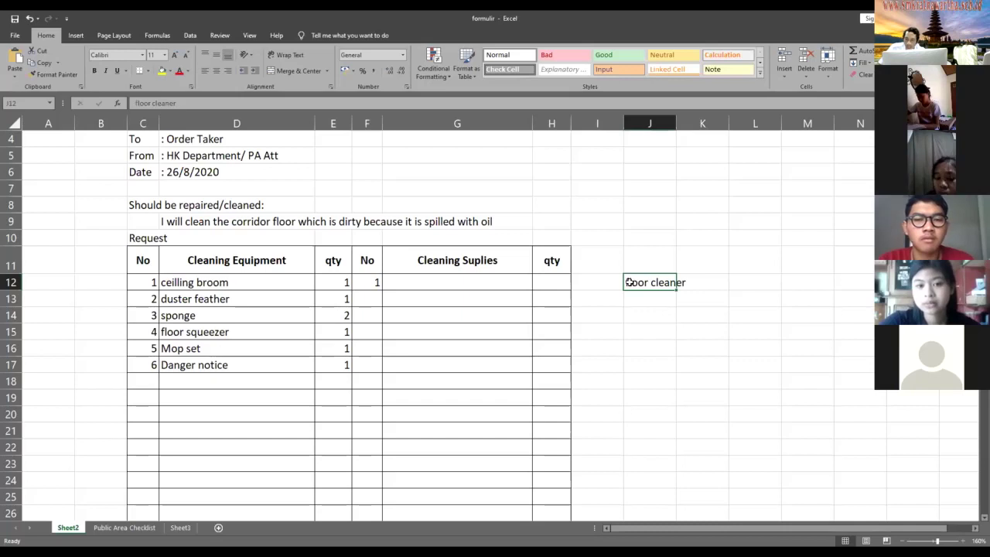
key("Delete")
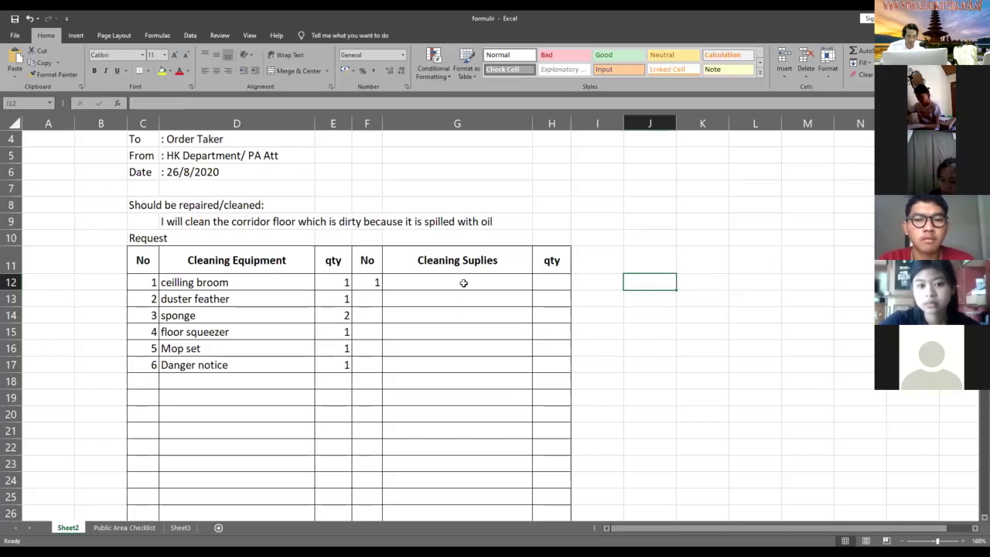
- Enter 'floor cleaner' with quantity 1 in G12:H12
left_click(465, 284)
type("f")
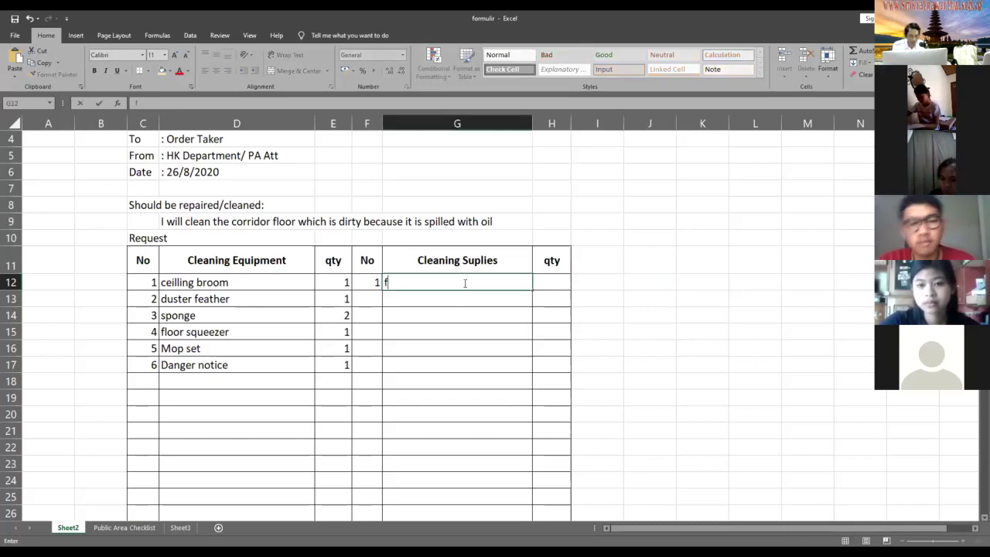
type("loor cleaner")
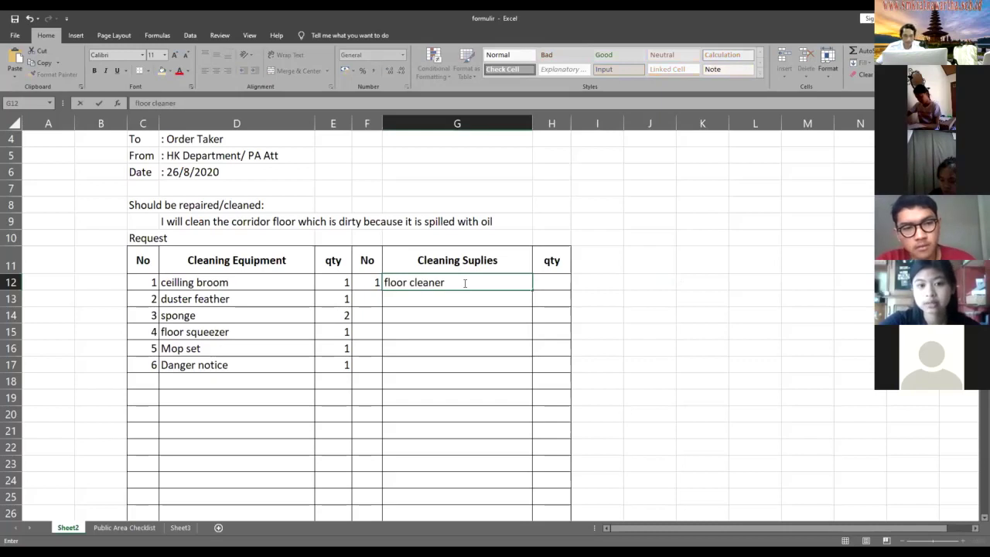
left_click(564, 277)
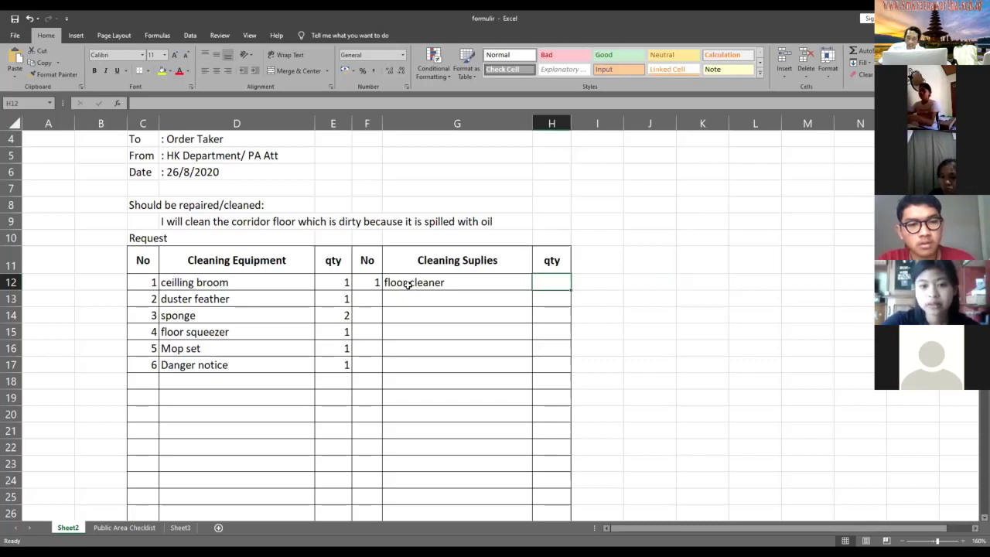
left_click(408, 285)
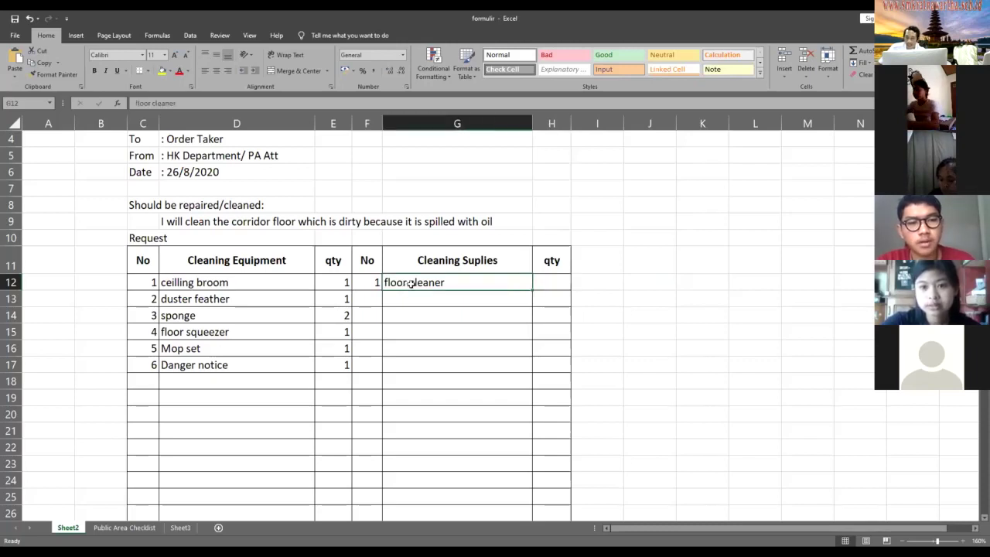
left_click(542, 281)
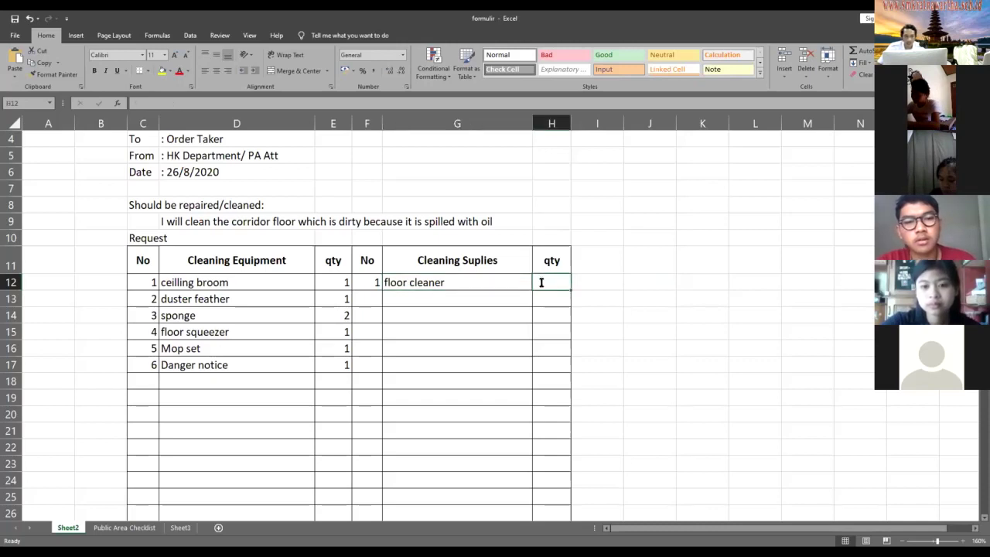
type("1")
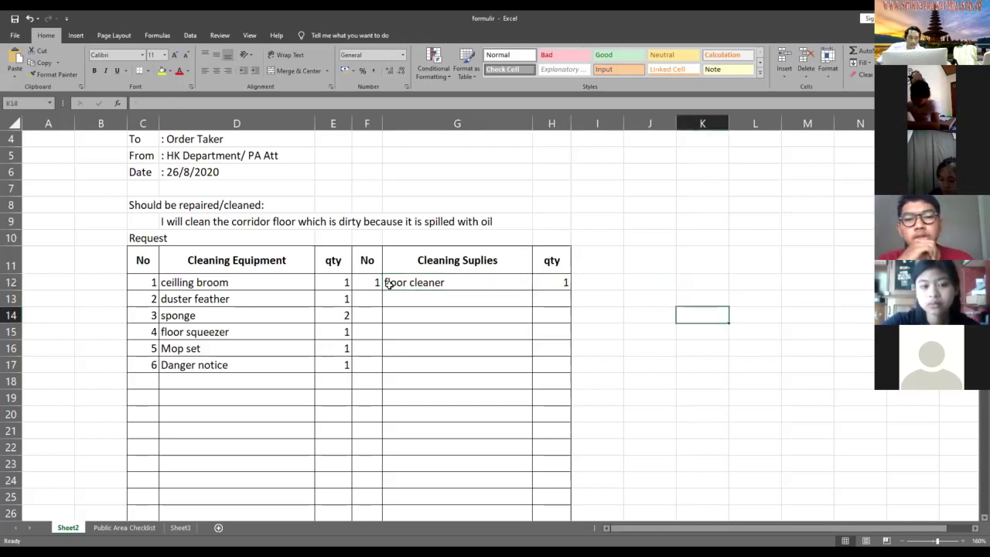
left_click(391, 294)
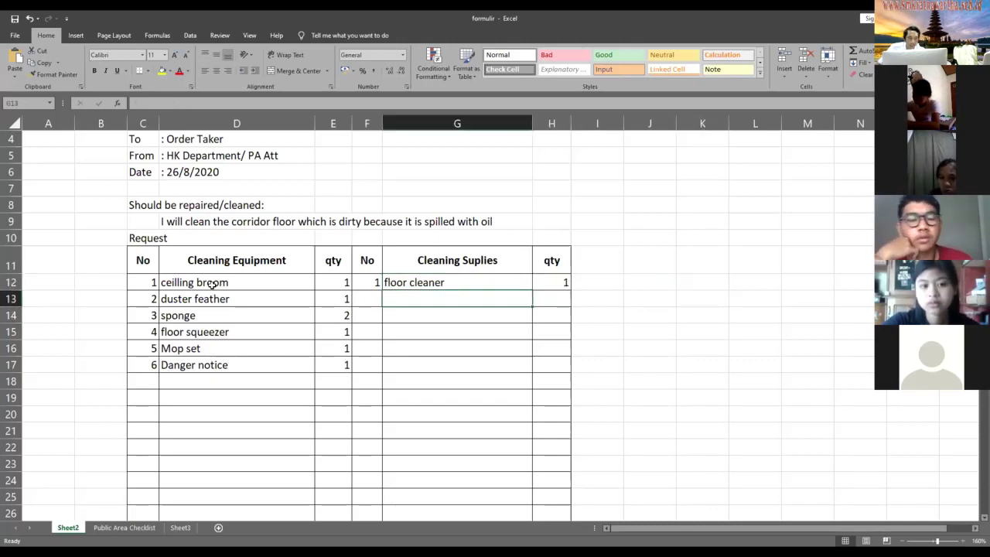
- Select the equipment names in D12:D17, then switch to the Public Area Checklist sheet
left_click_drag(211, 285, 240, 348)
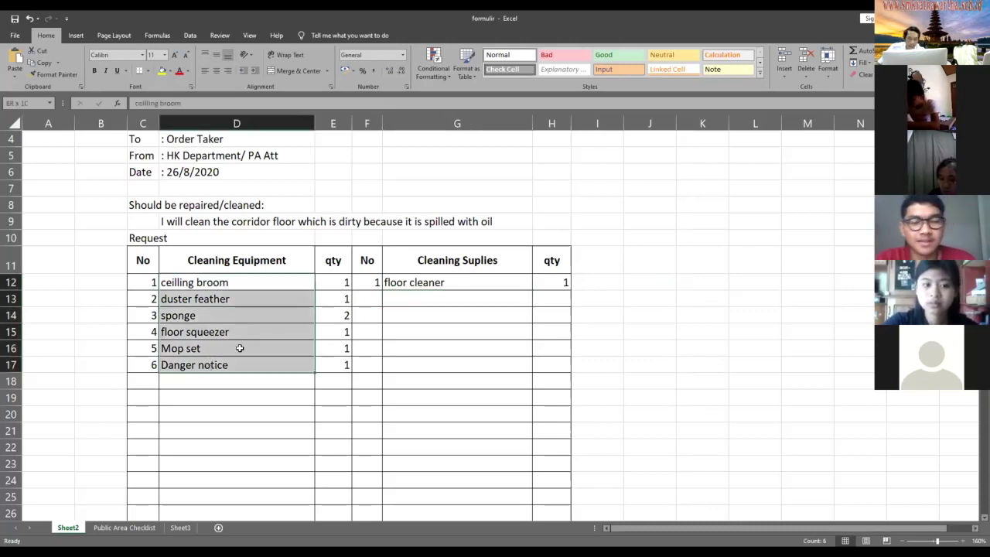
left_click(240, 348)
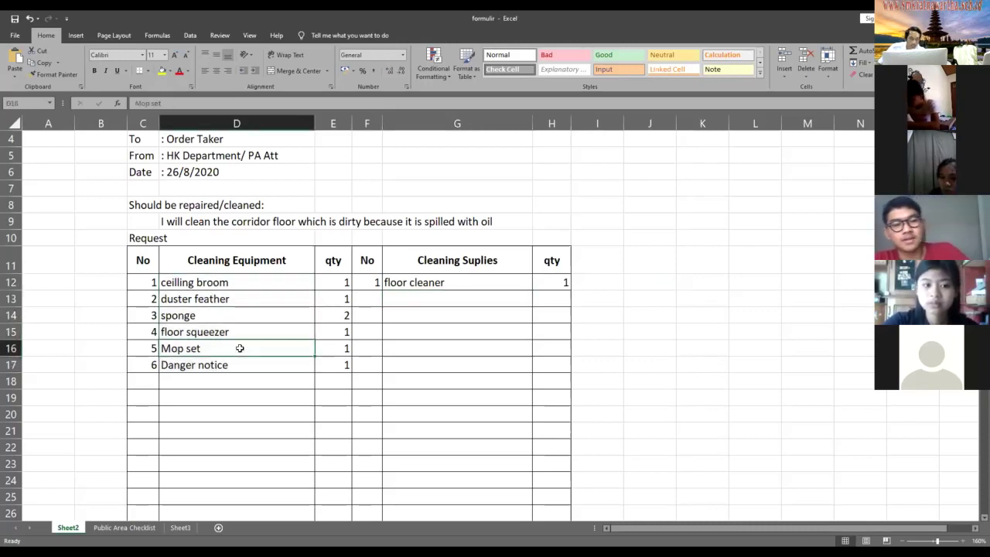
left_click(125, 529)
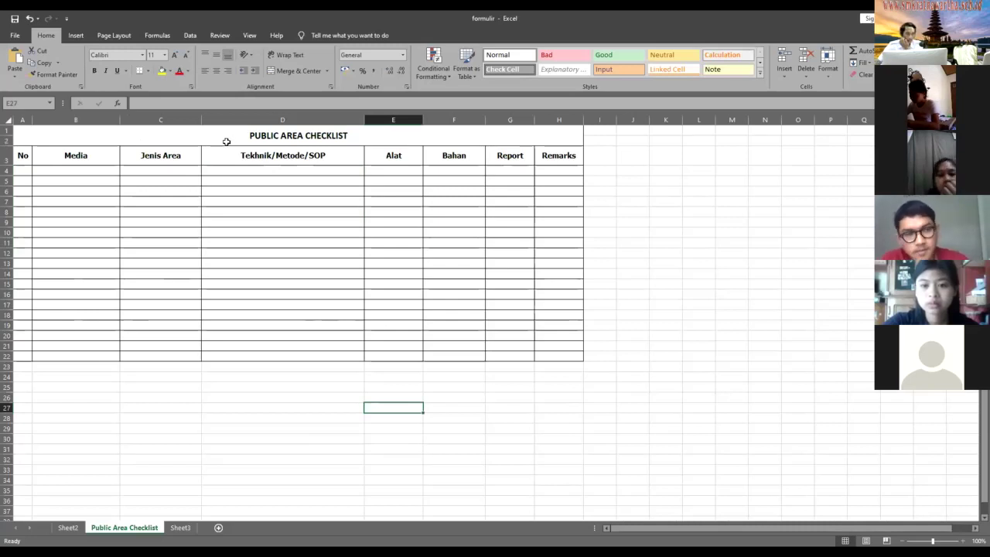
- Number the first checklist row 1 in cell A4
left_click(21, 170)
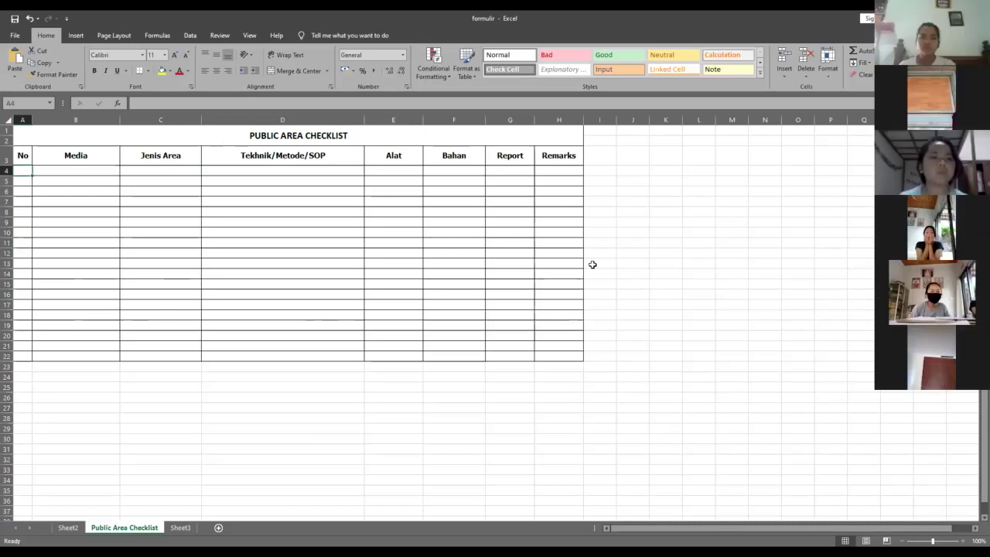
type("1")
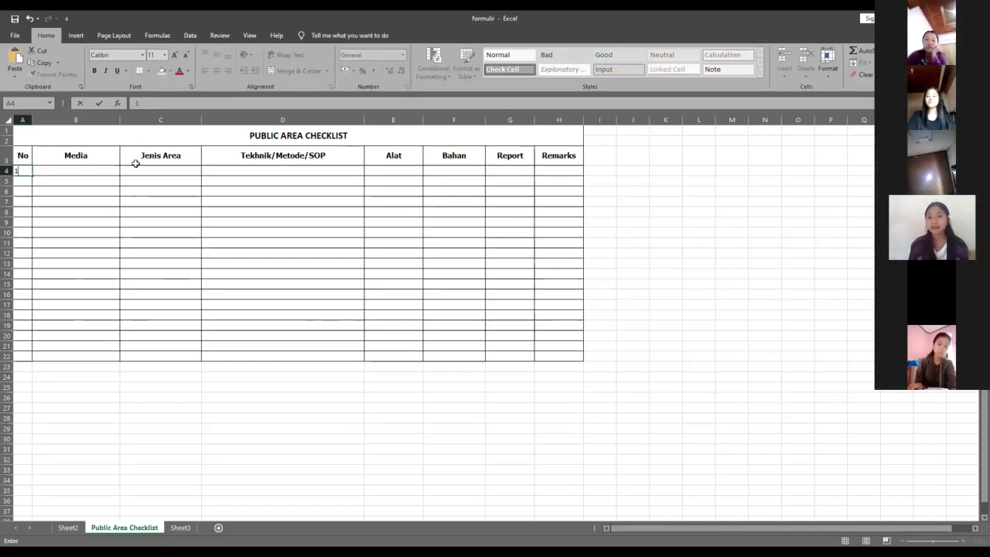
key("Tab")
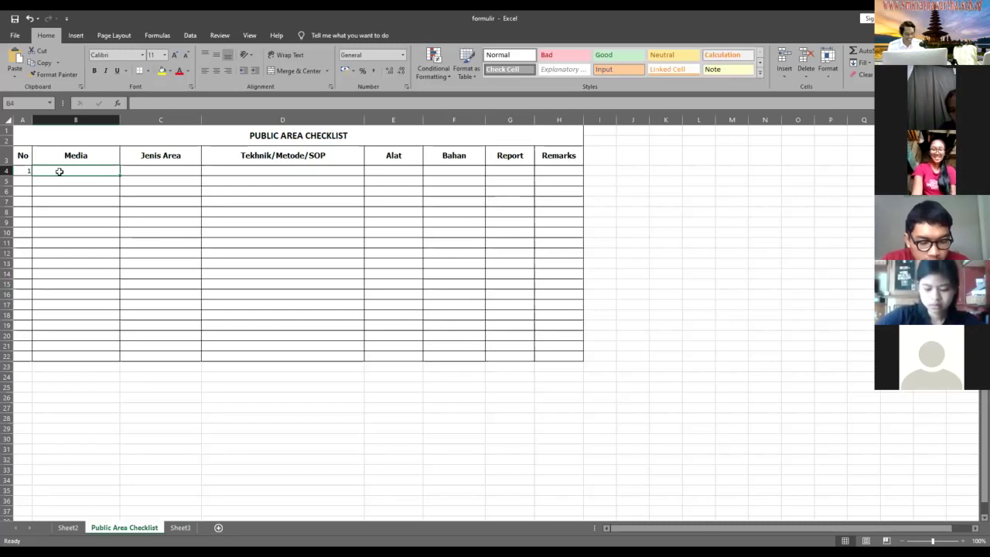
- Fill Media and Jenis Area: Lantai/koridor in B4:C4, keramik/koridor lantai in B5:C5
type("ai")
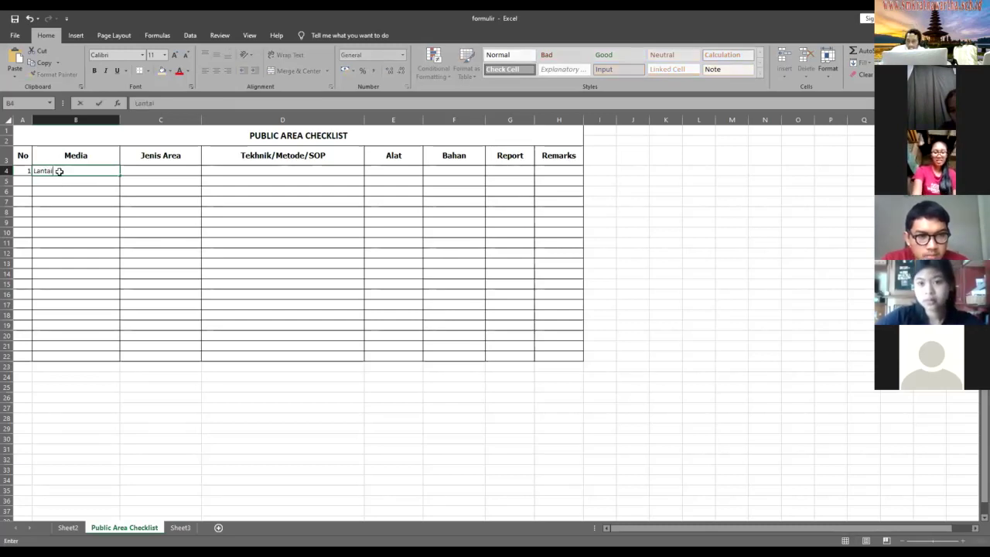
key("Tab")
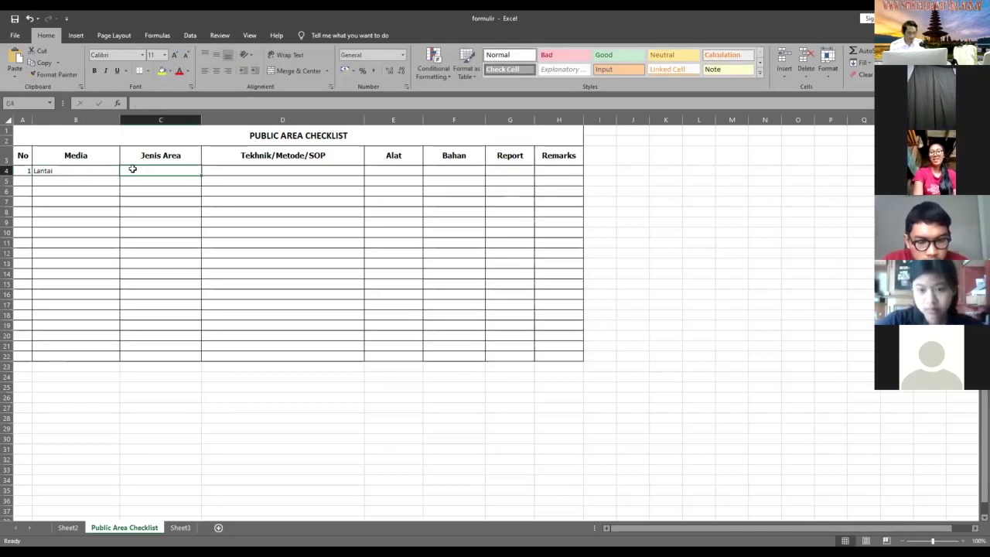
type("koridor")
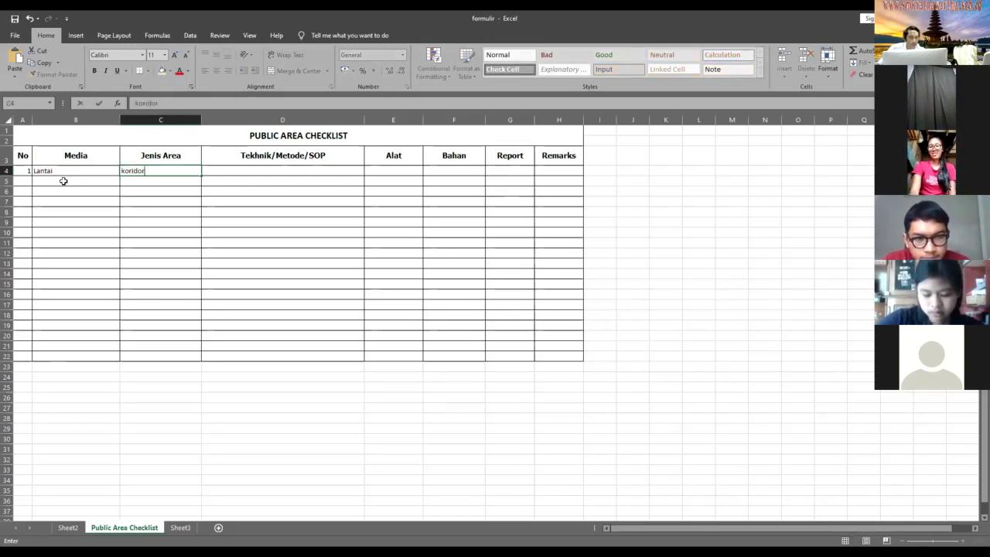
key("Return")
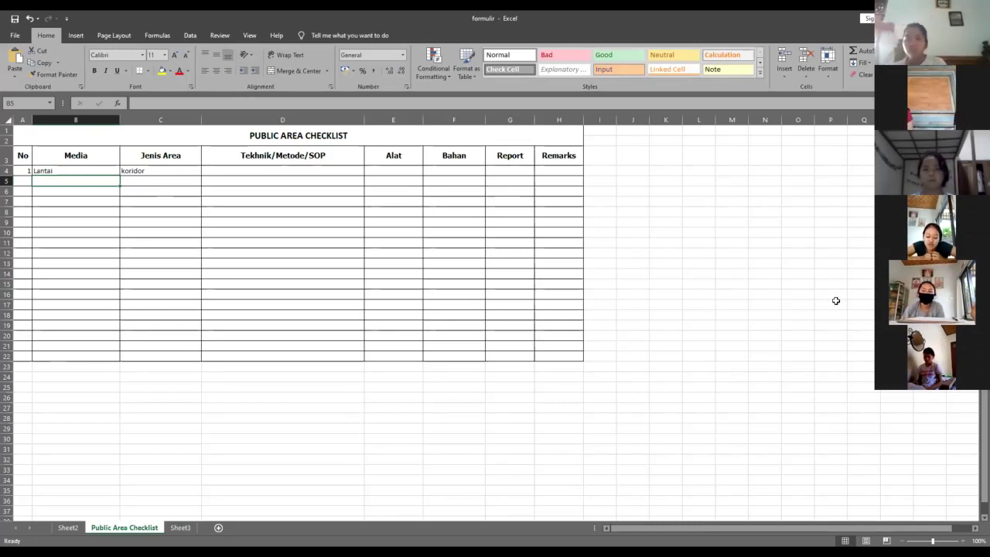
type("kerami")
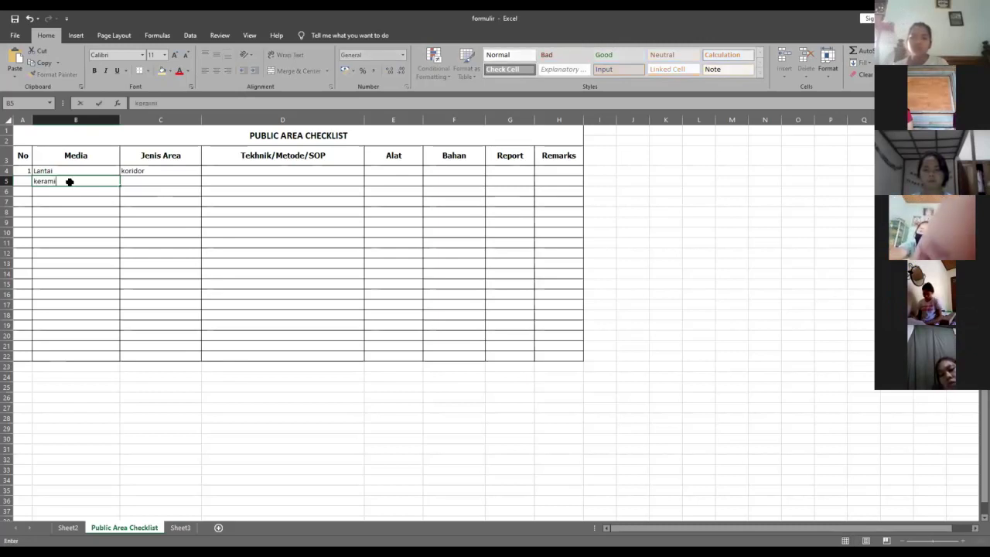
type("k")
key("Tab")
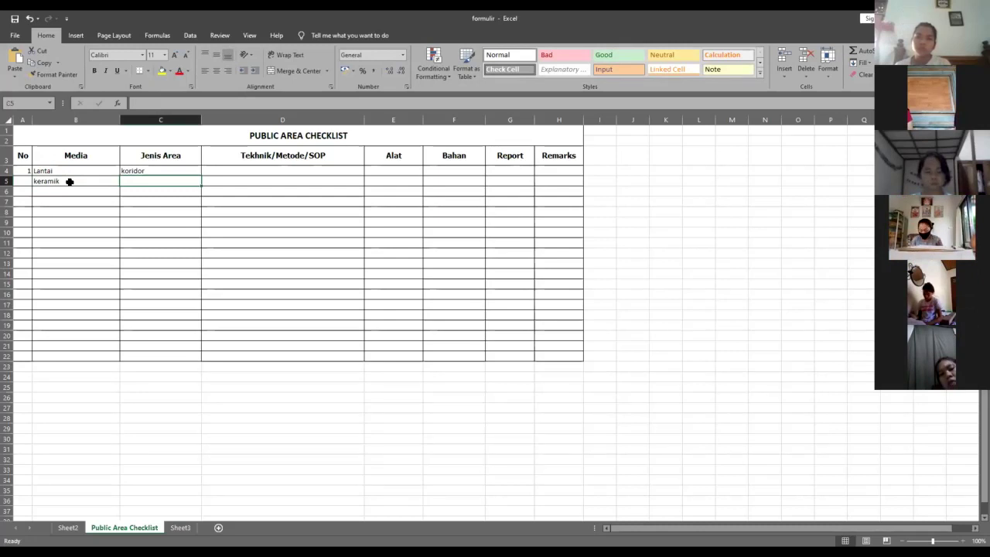
type("kori")
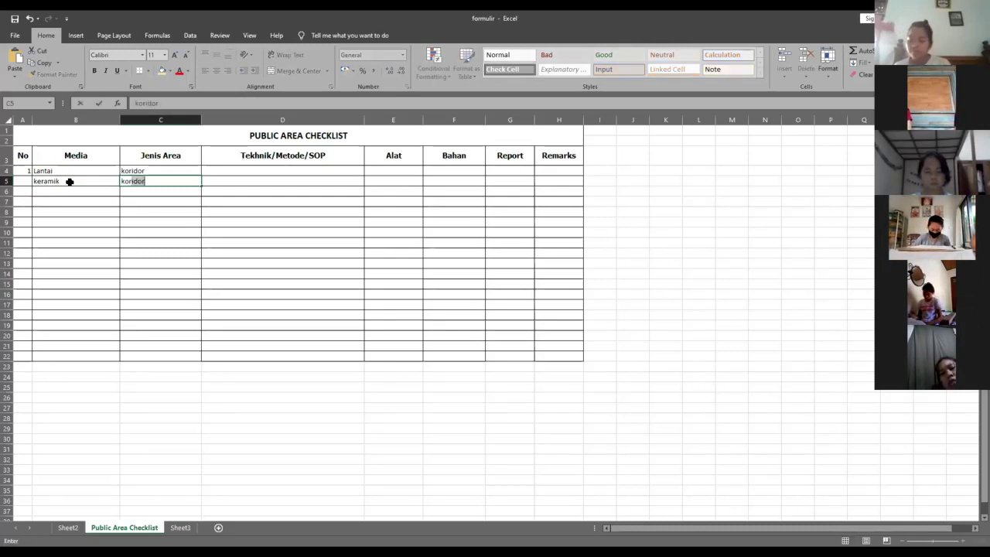
type("dor")
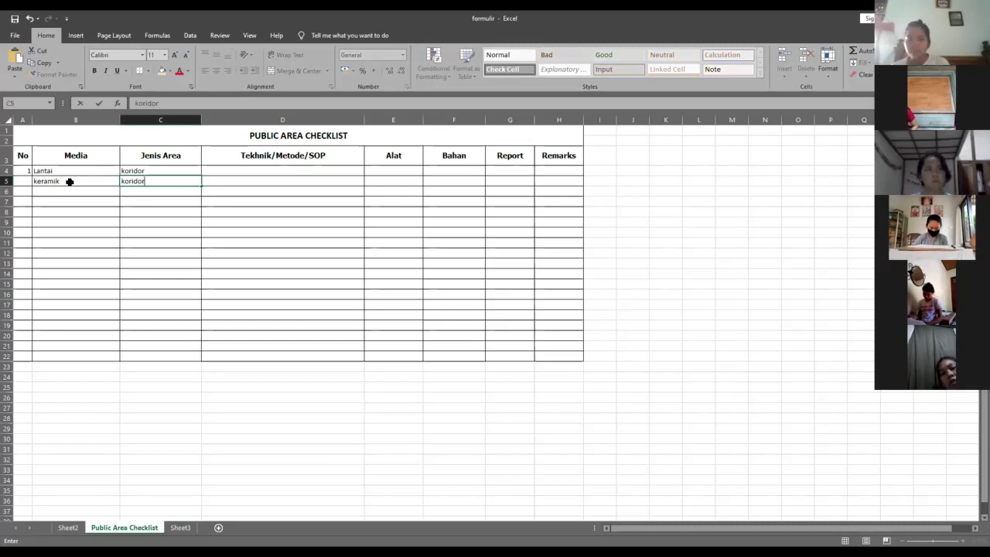
type(" lantai")
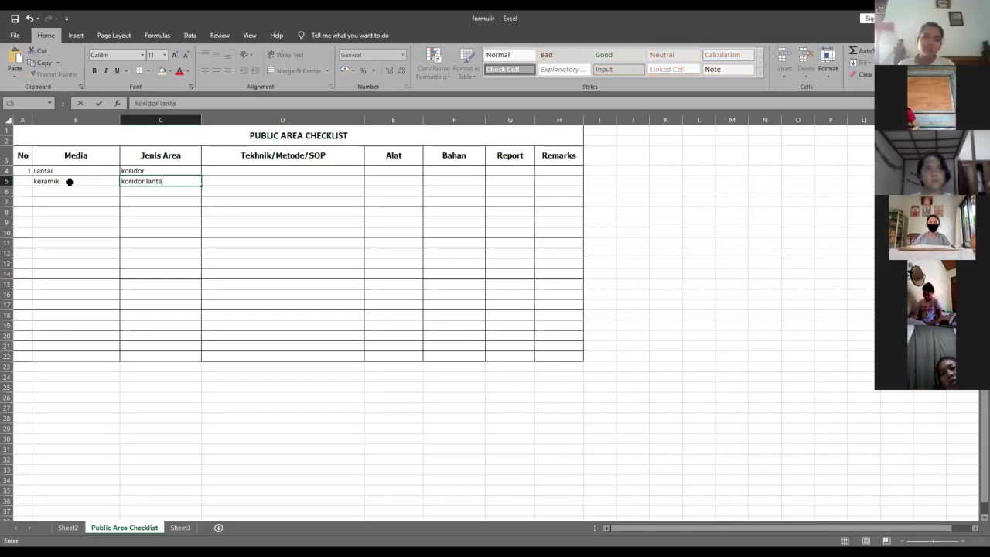
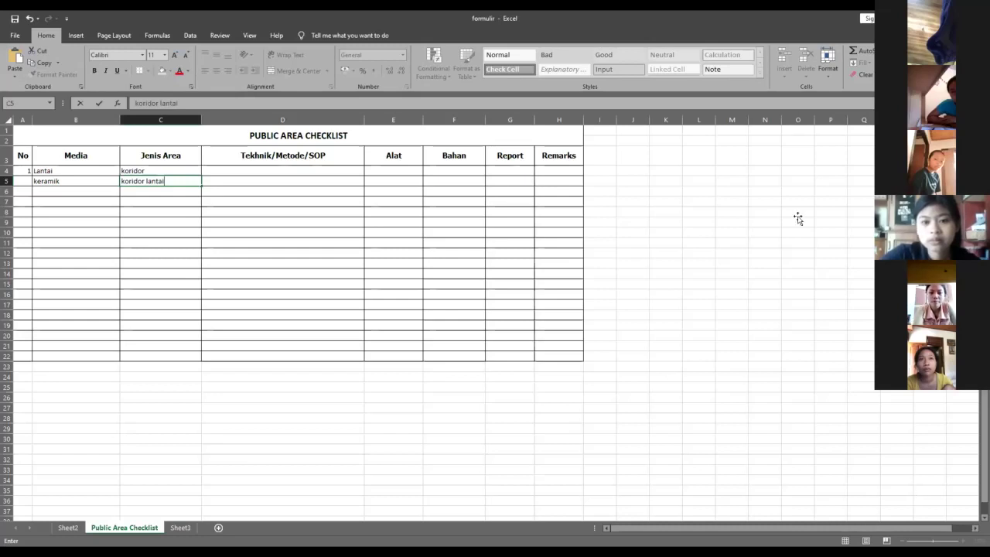
- Commit 'koridor lantai' in C5 and move to the empty cell B6
left_click(84, 181)
left_click(82, 192)
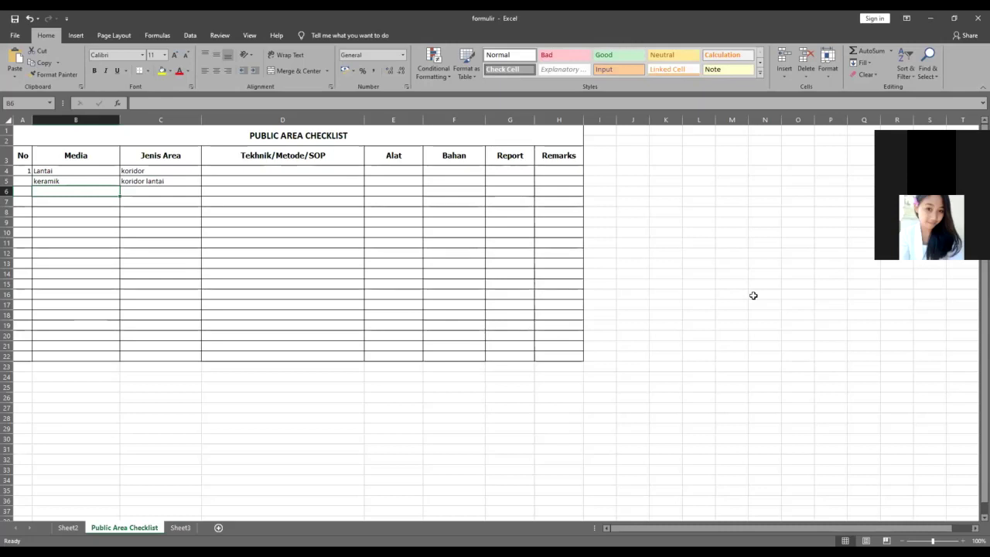
left_click(133, 207)
left_click(88, 191)
left_click(145, 208)
left_click(98, 193)
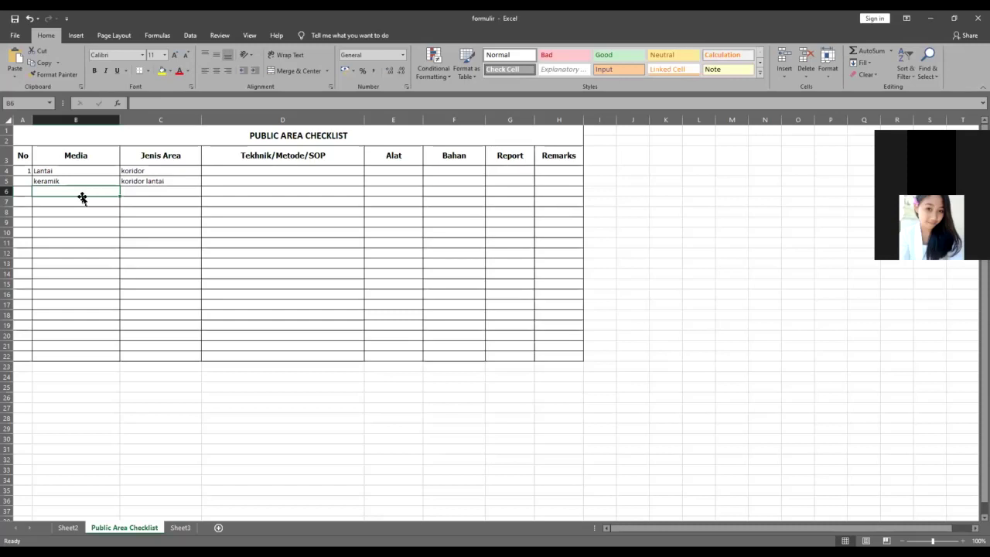
left_click(135, 172)
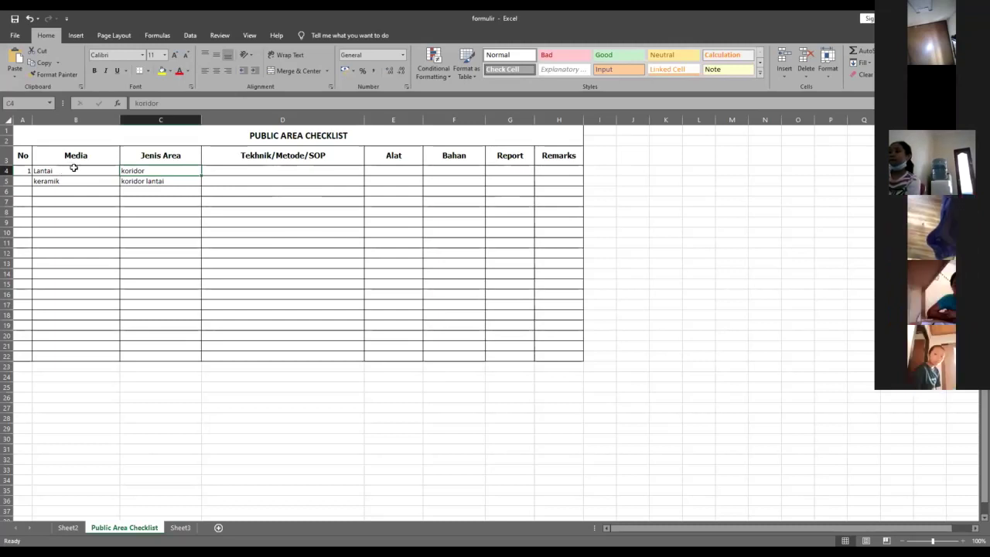
left_click(69, 179)
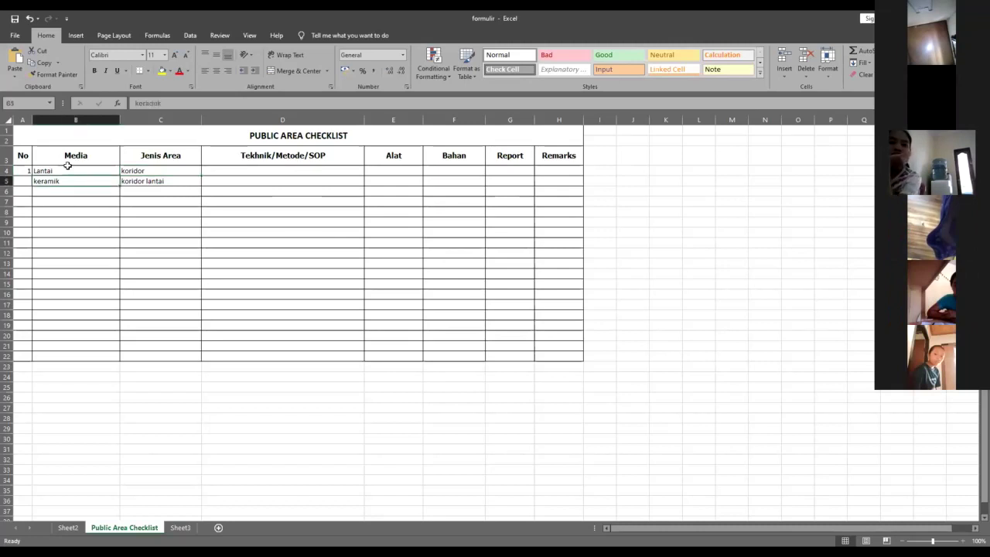
key("Return")
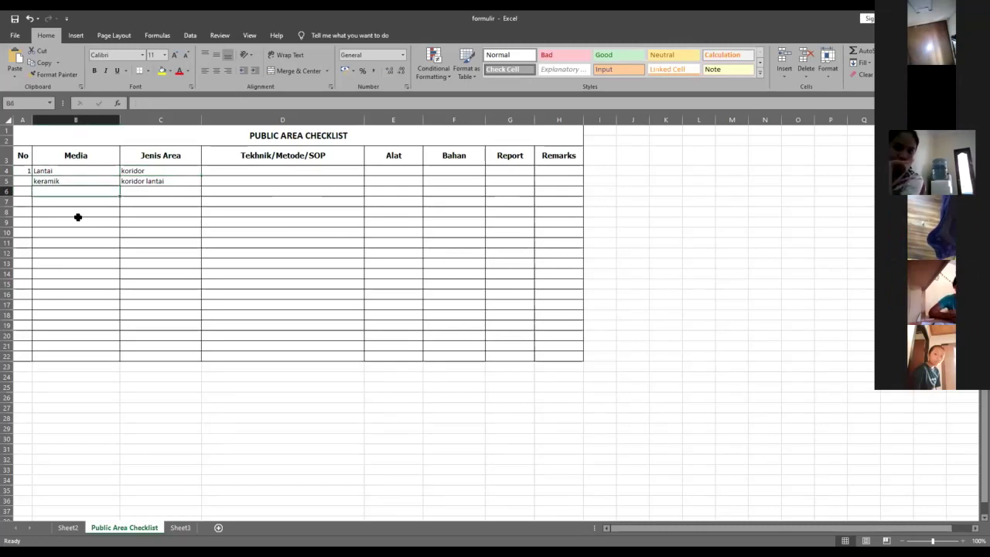
left_click(78, 219)
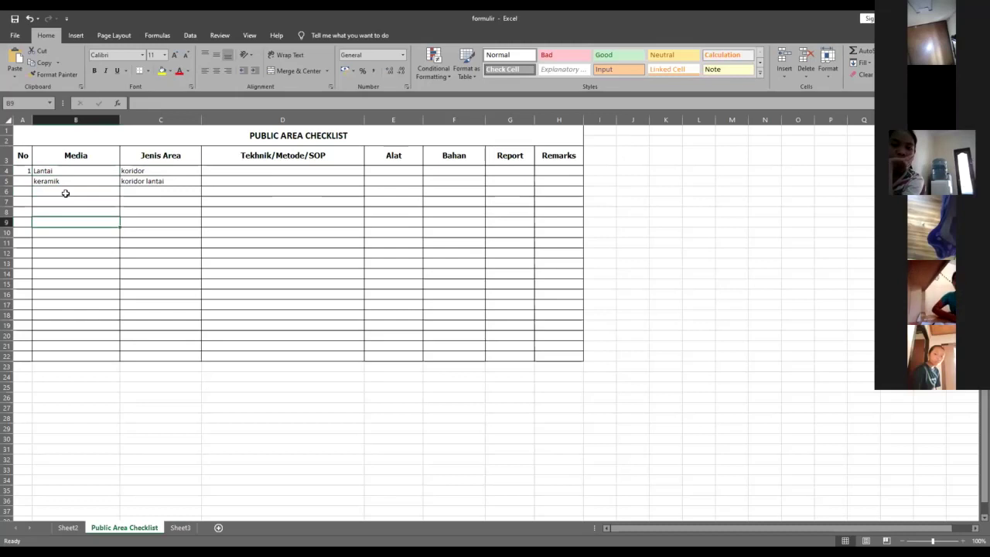
key("Up")
key("Up")
key("Up")
key("Down")
key("Down")
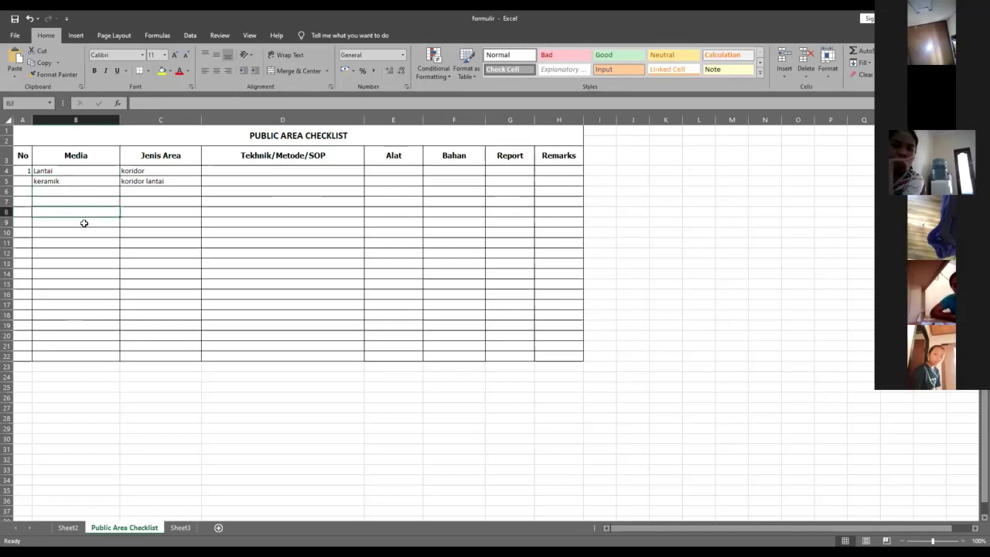
key("Down")
key("Down")
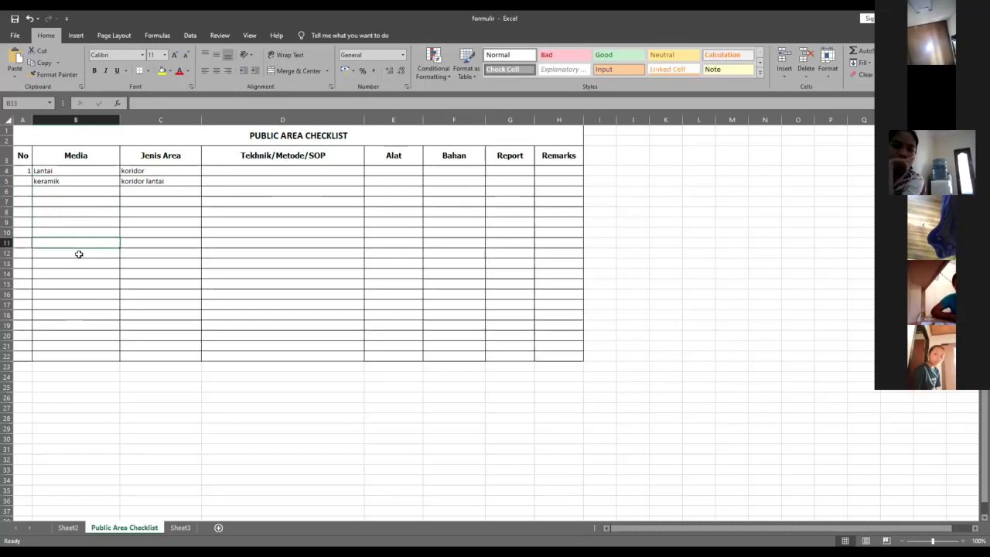
left_click(79, 254)
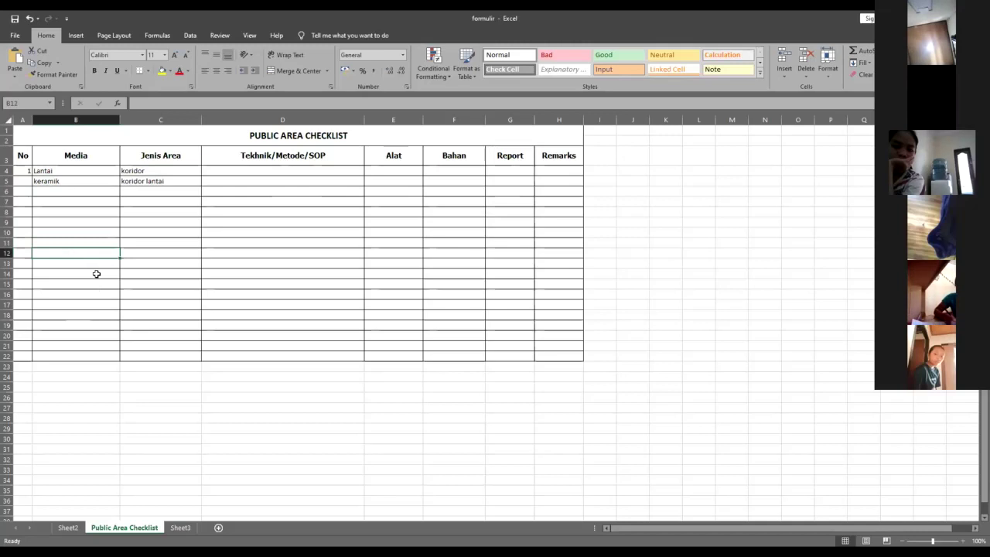
left_click(66, 175)
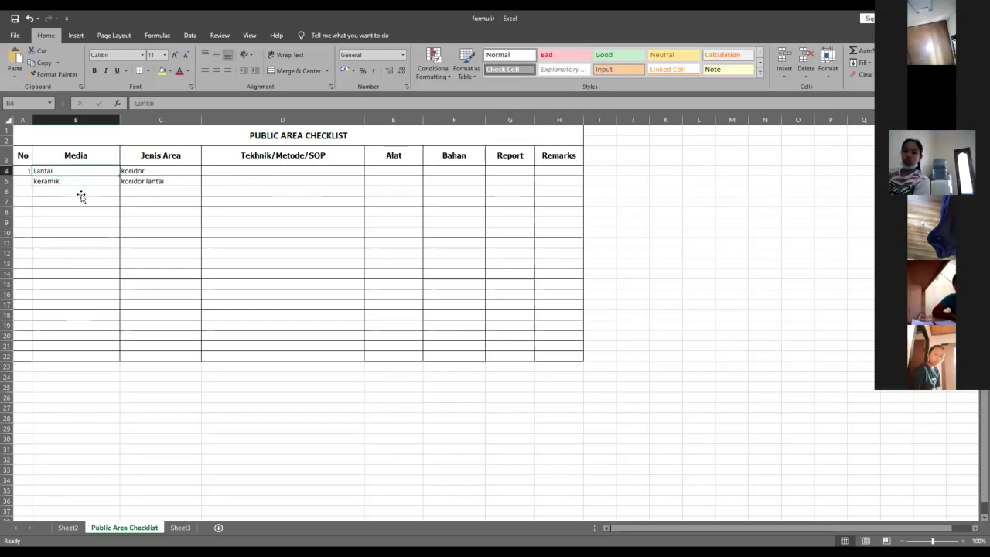
left_click(80, 194)
key("Up")
key("Up")
left_click(85, 223)
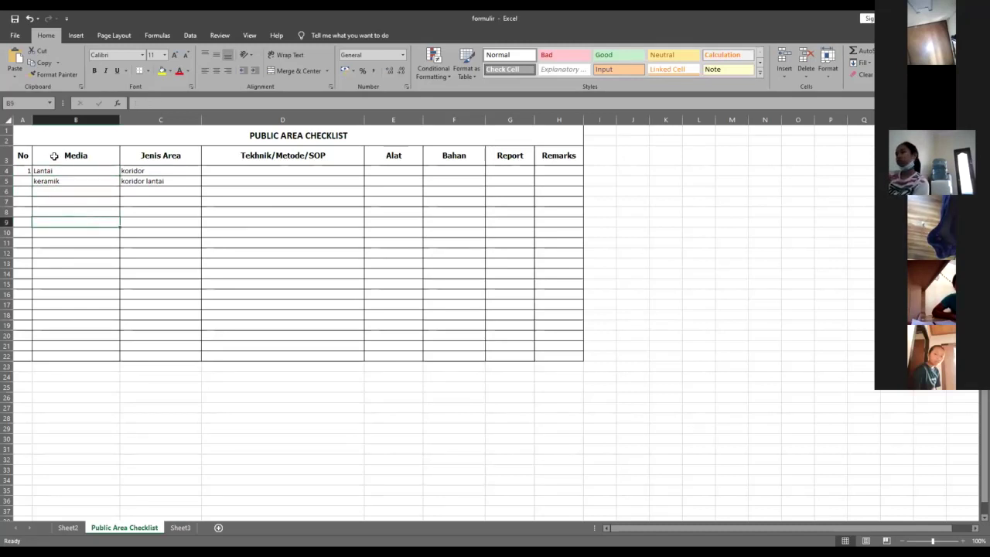
left_click(65, 156)
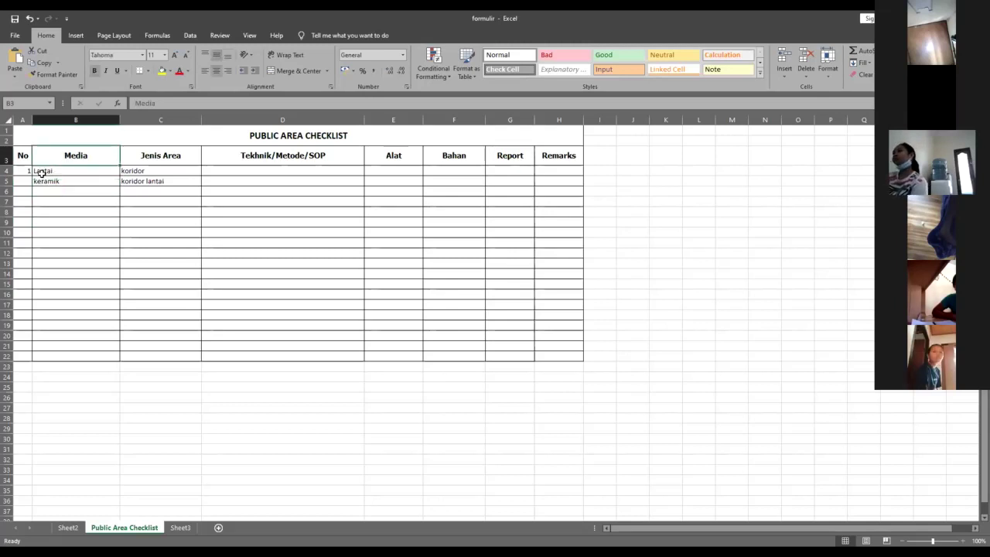
- Clear Lantai from B4 and 'koridor lantai' from C5
left_click(43, 171)
key("Delete")
key("Down")
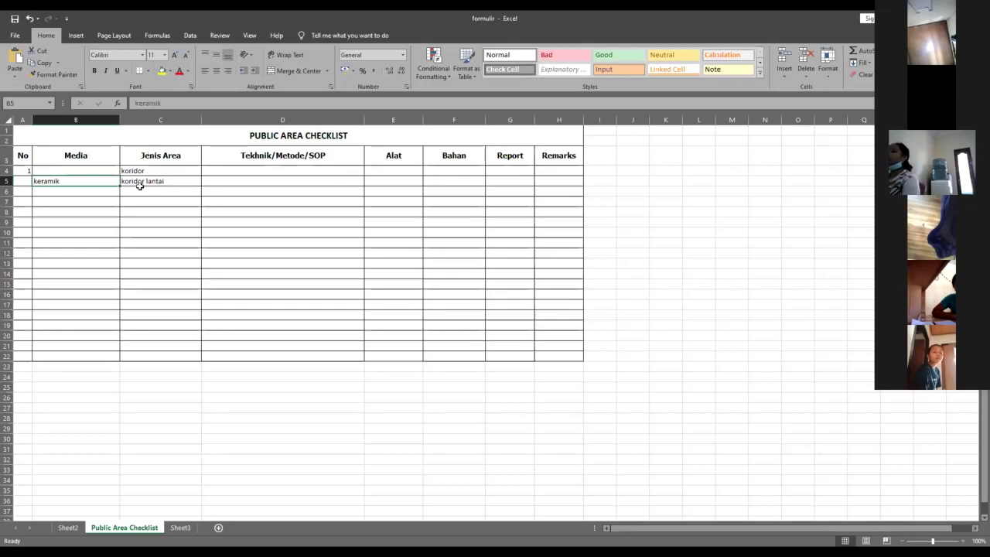
key("Up")
key("Up")
key("Right")
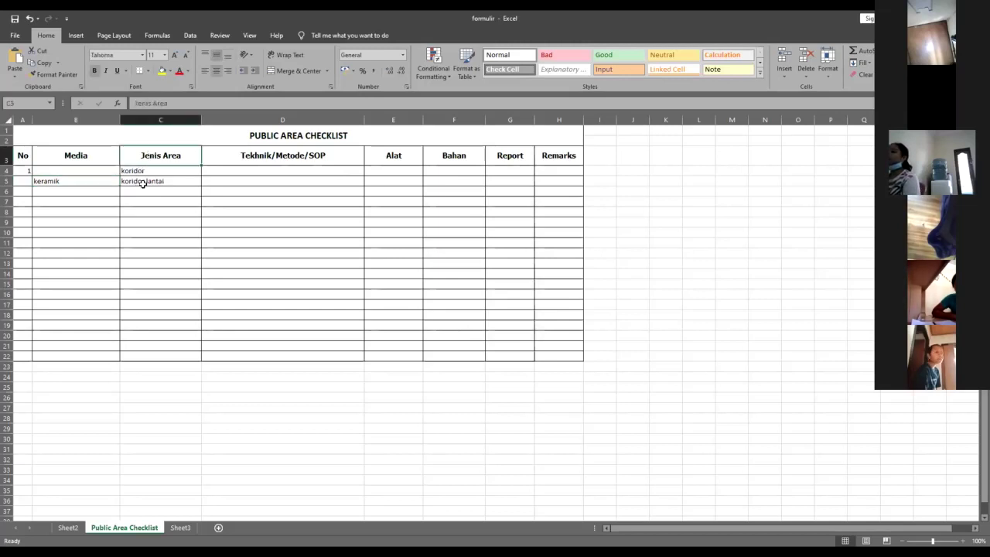
key("Down")
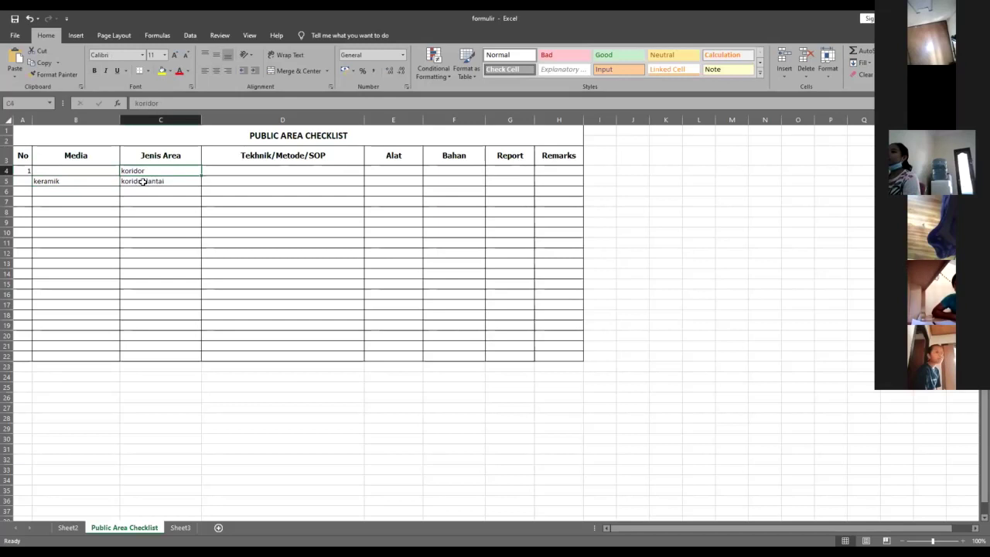
left_click(148, 180)
key("Delete")
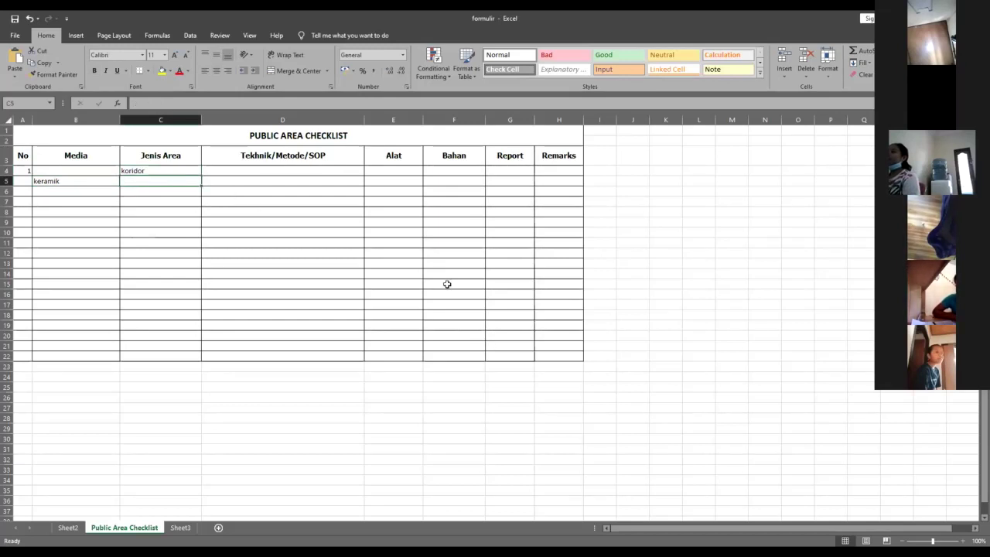
- Move keramik from B5 up into B4, leaving row 5 empty
left_click(98, 178)
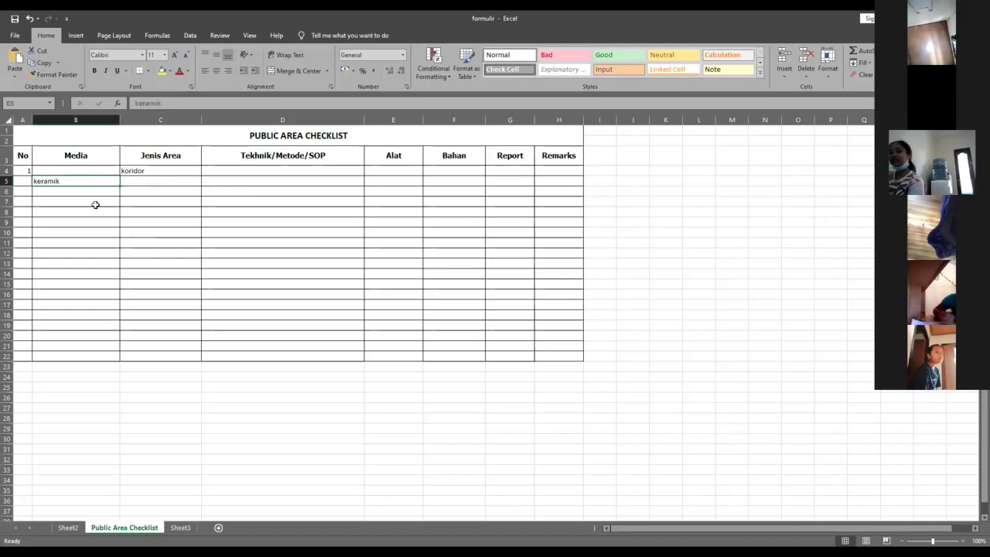
key("ctrl+c")
left_click(78, 173)
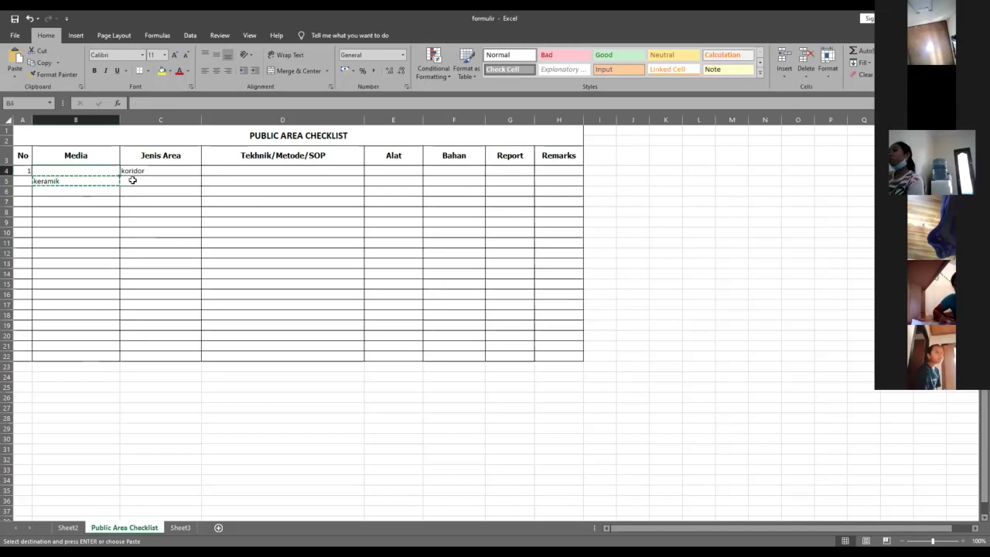
key("ctrl+v")
left_click(235, 172)
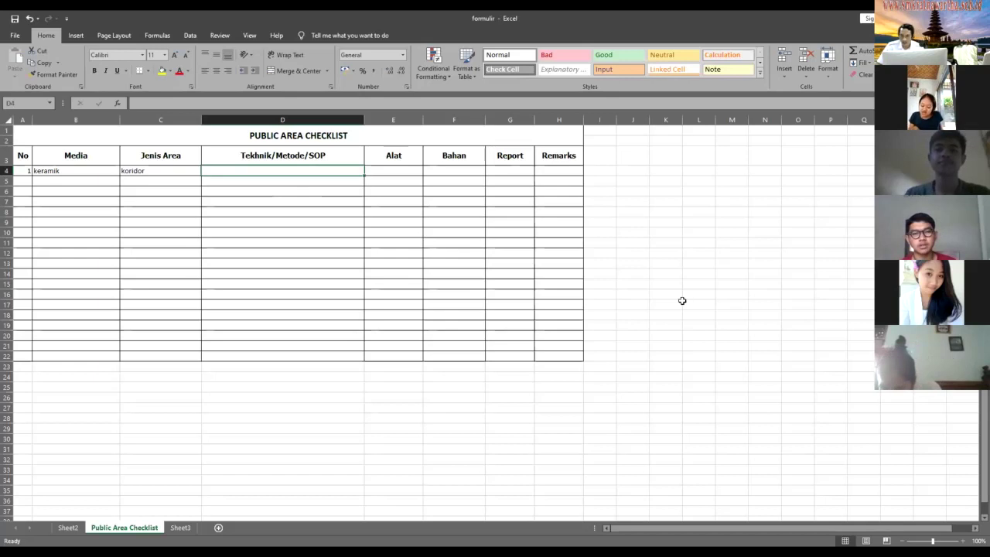
key("Down")
key("Down")
key("Down")
key("Down")
left_click(240, 175)
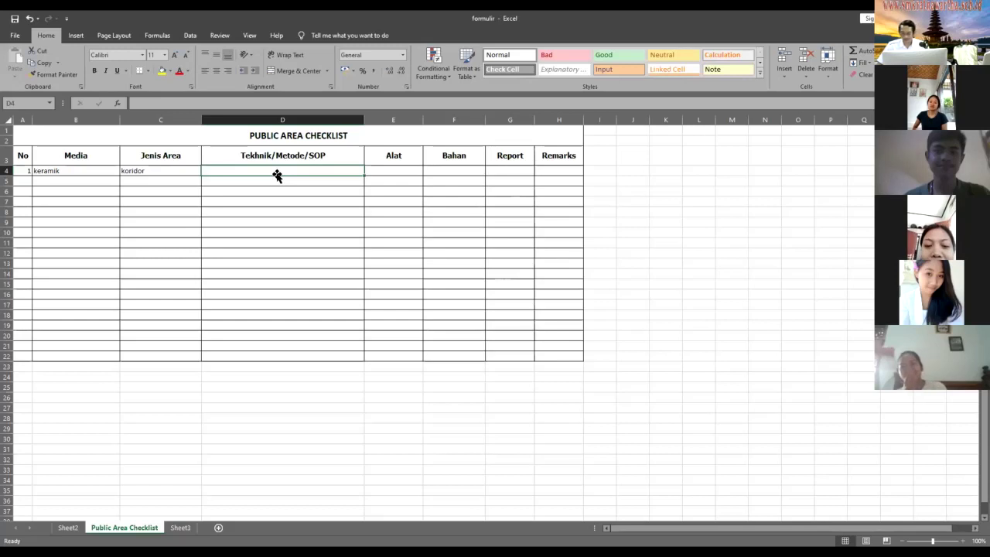
left_click(278, 220)
left_click(265, 172)
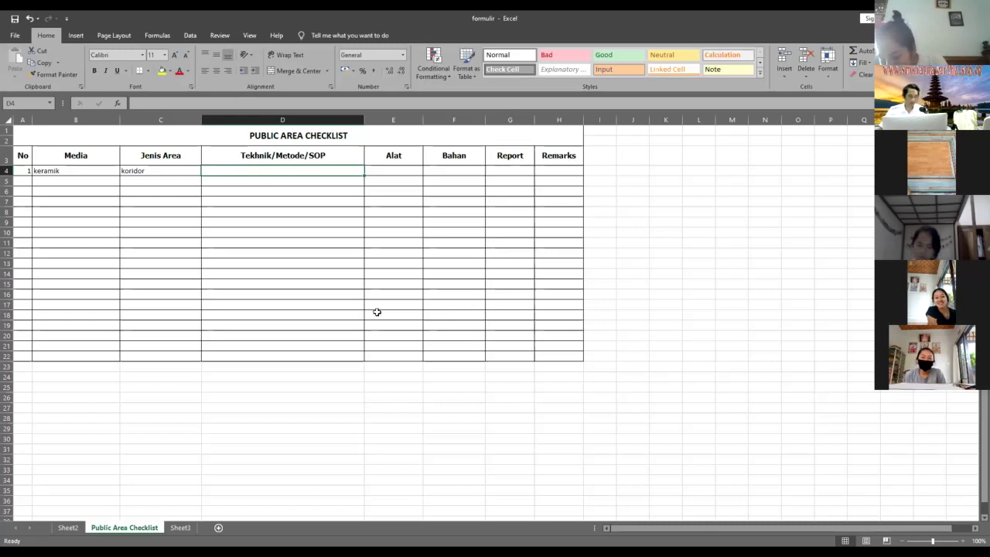
- On Sheet2, clear ceilling broom and duster feather from Cleaning Equipment items 1 and 2
left_click(68, 527)
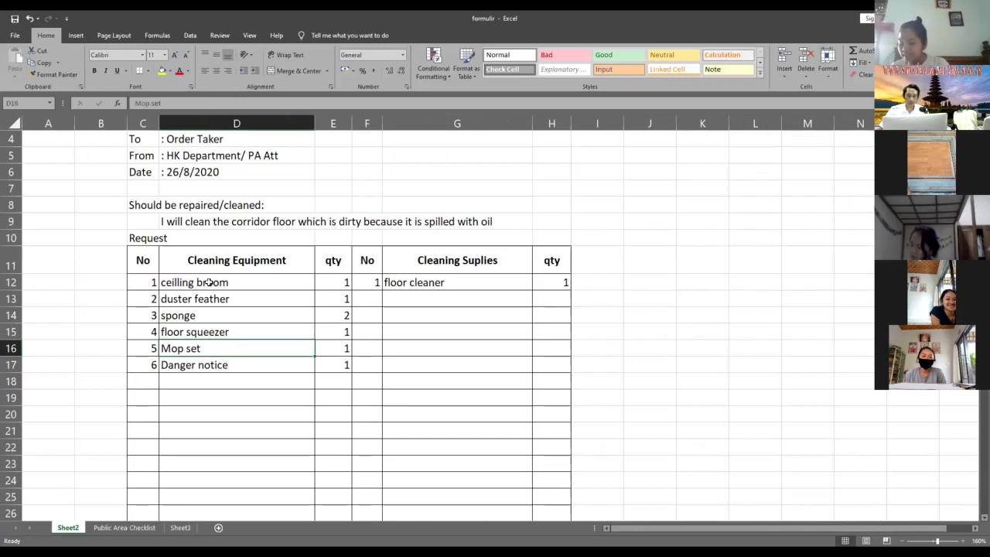
left_click(296, 287)
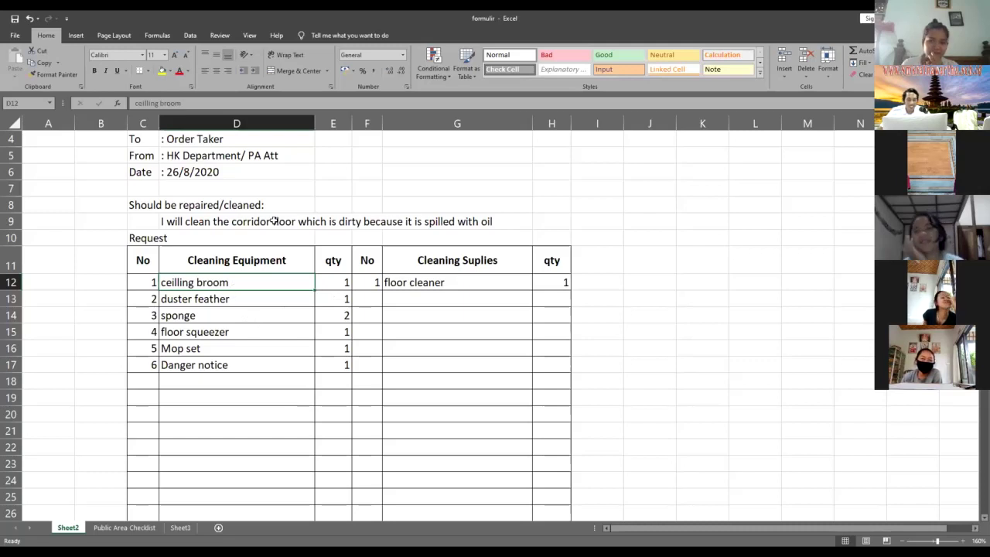
left_click(165, 221)
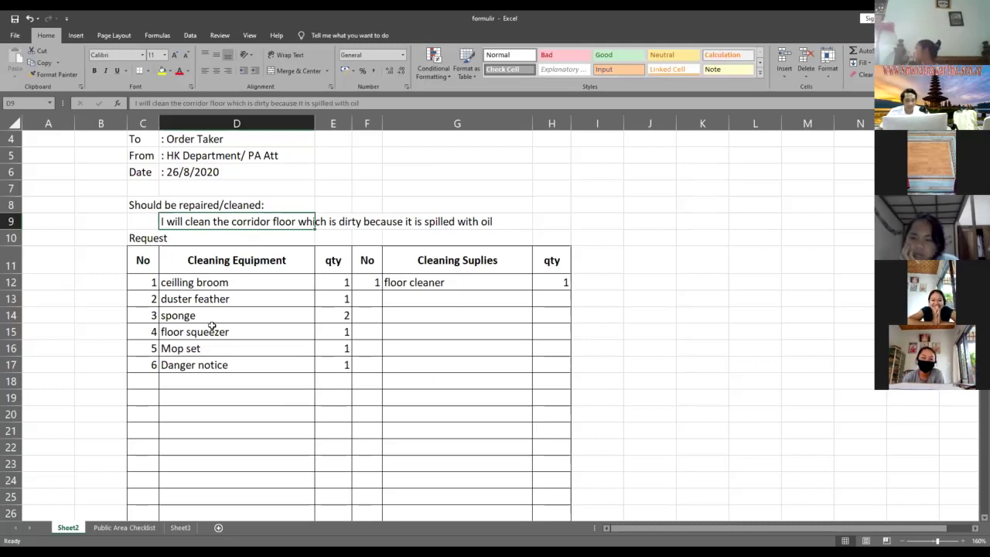
left_click_drag(194, 285, 209, 301)
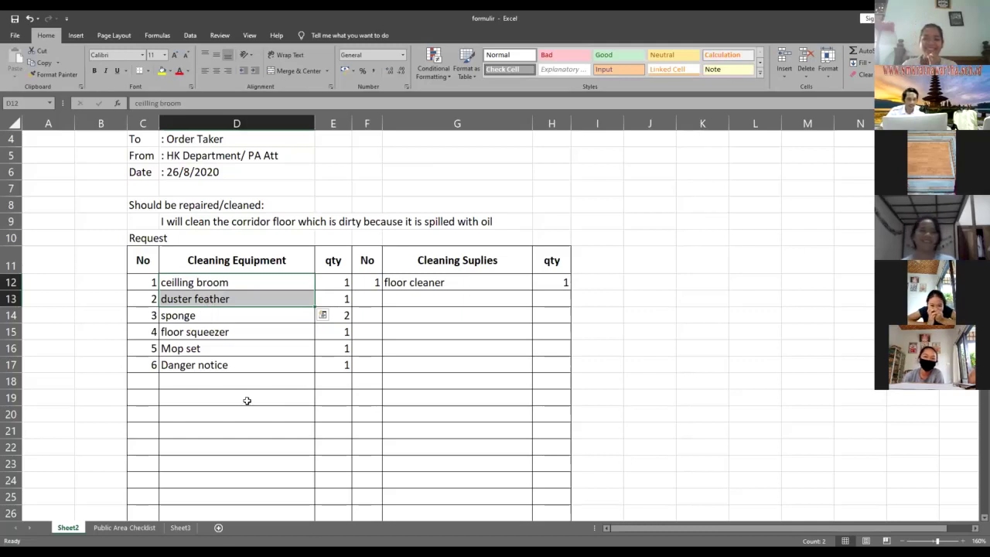
key("Delete")
left_click(205, 317)
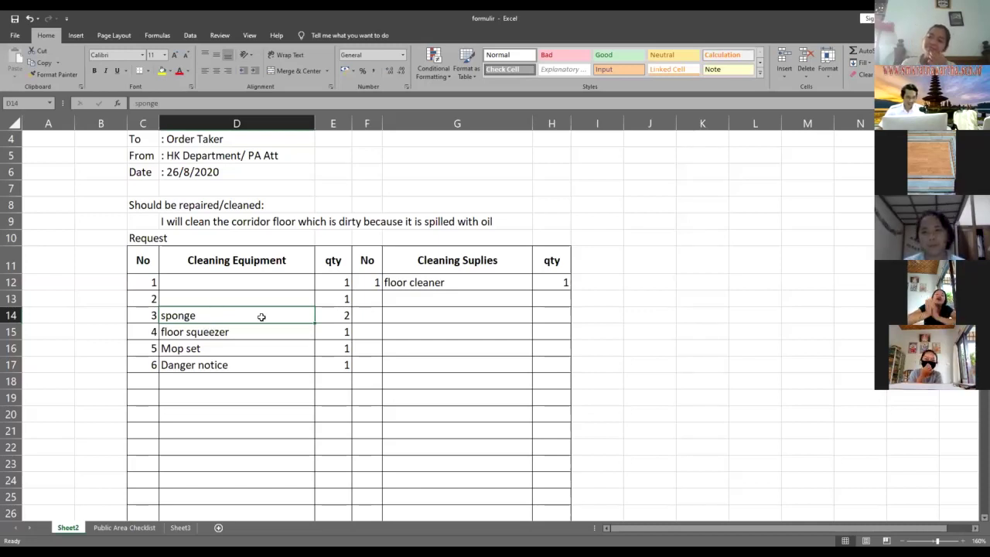
- Delete sponge and move floor squeezer, Mop set and Danger notice up into rows 12–14
key("Delete")
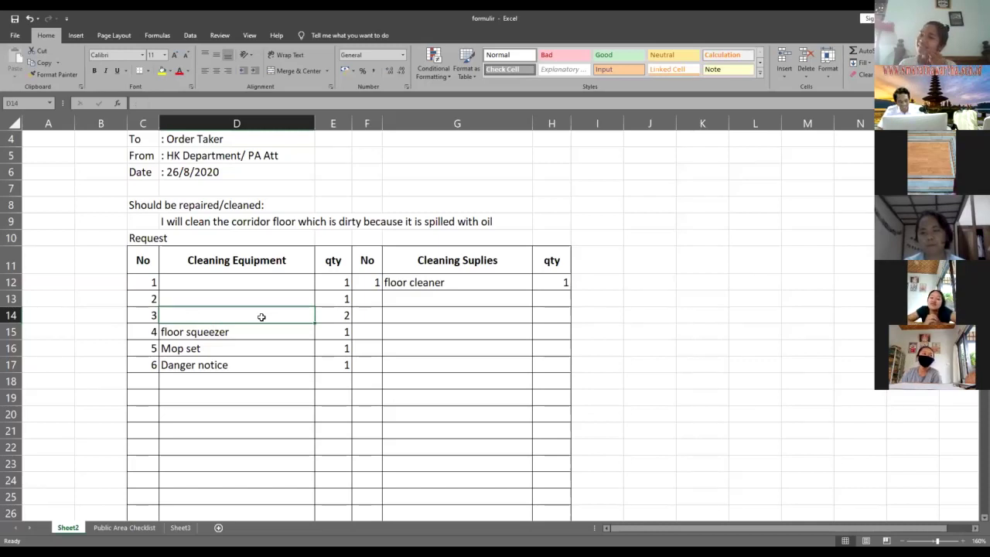
left_click(208, 341)
left_click(219, 363, "shift")
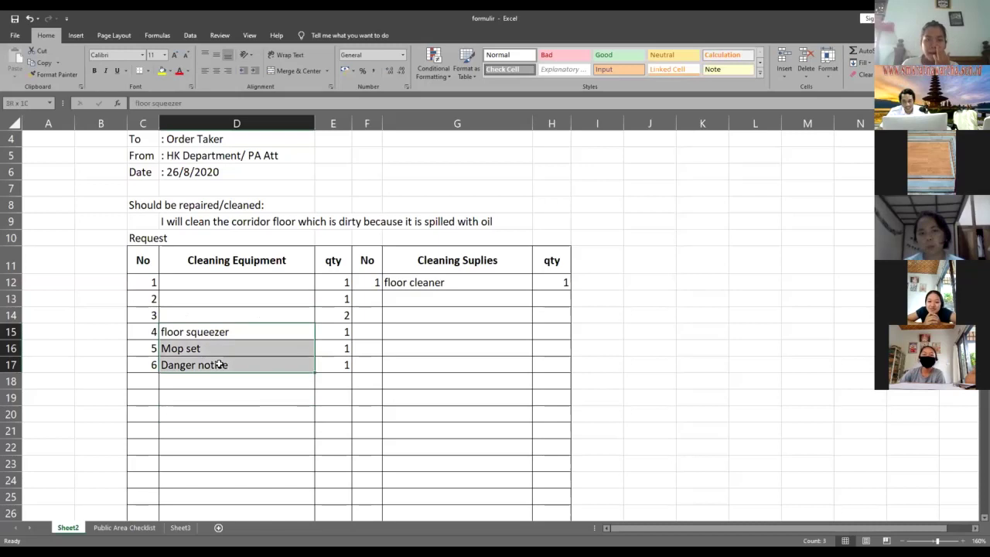
left_click(239, 413)
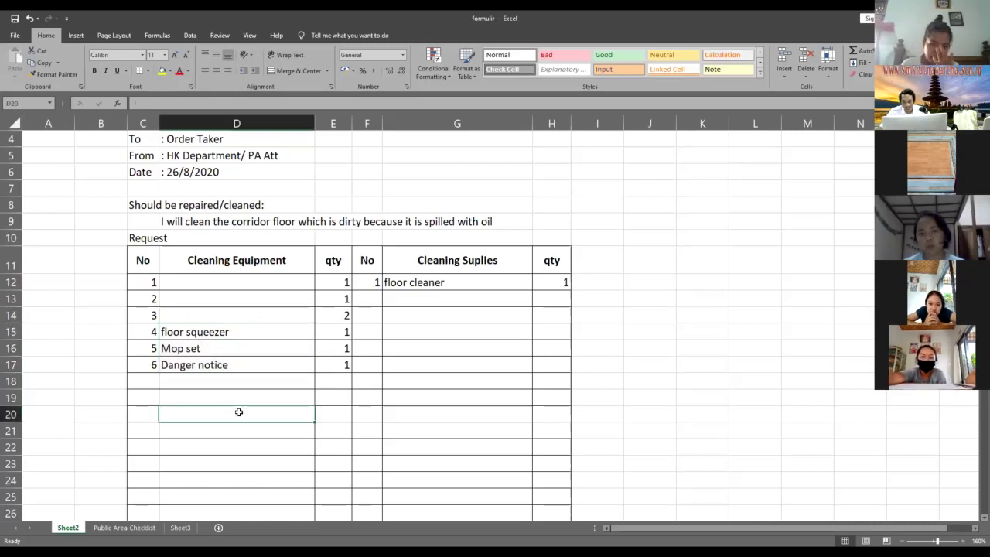
left_click(230, 332)
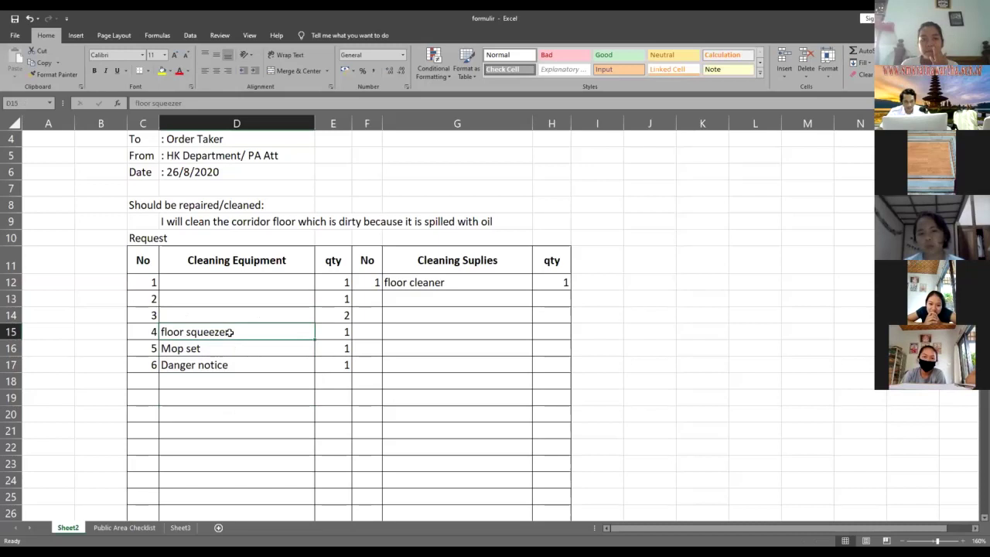
left_click(221, 367, "shift")
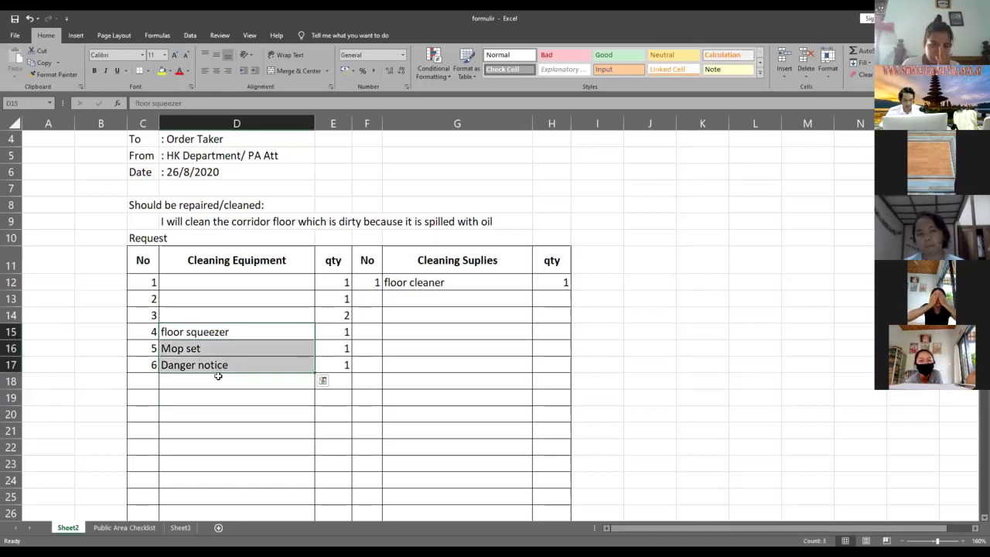
key("ctrl+c")
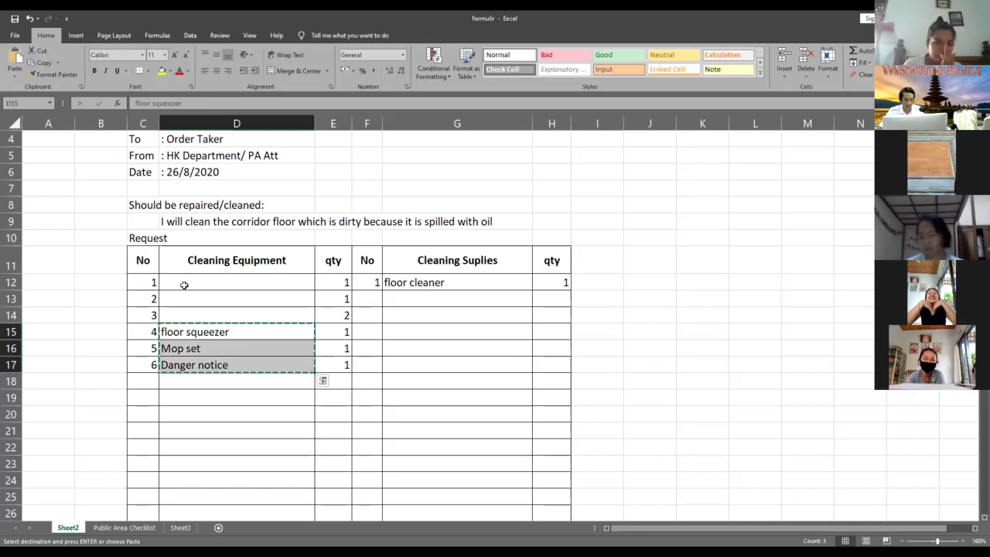
key("ctrl+v")
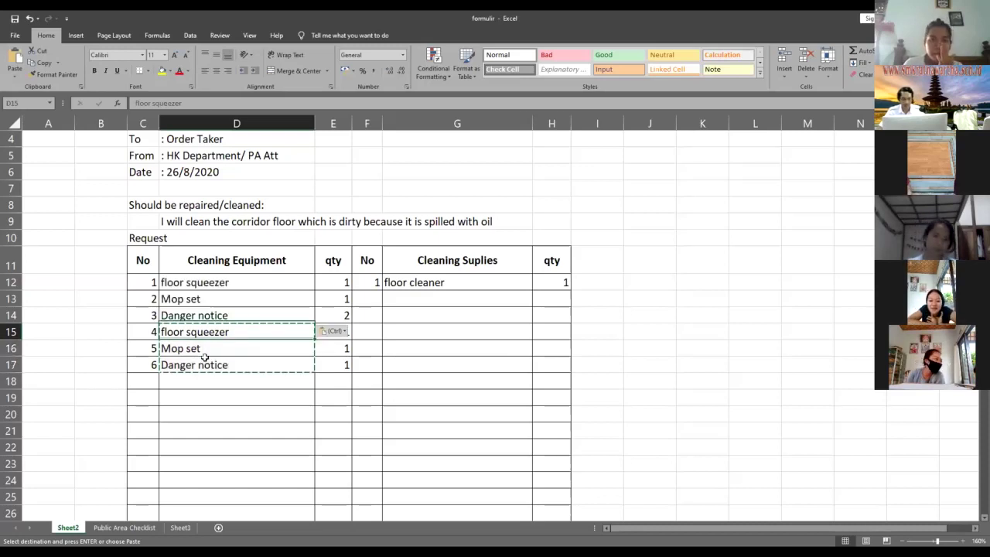
key("Delete")
- Clear leftover rows 15–17 and set the Danger notice quantity in E14 to 1
left_click_drag(139, 336, 341, 374)
key("Delete")
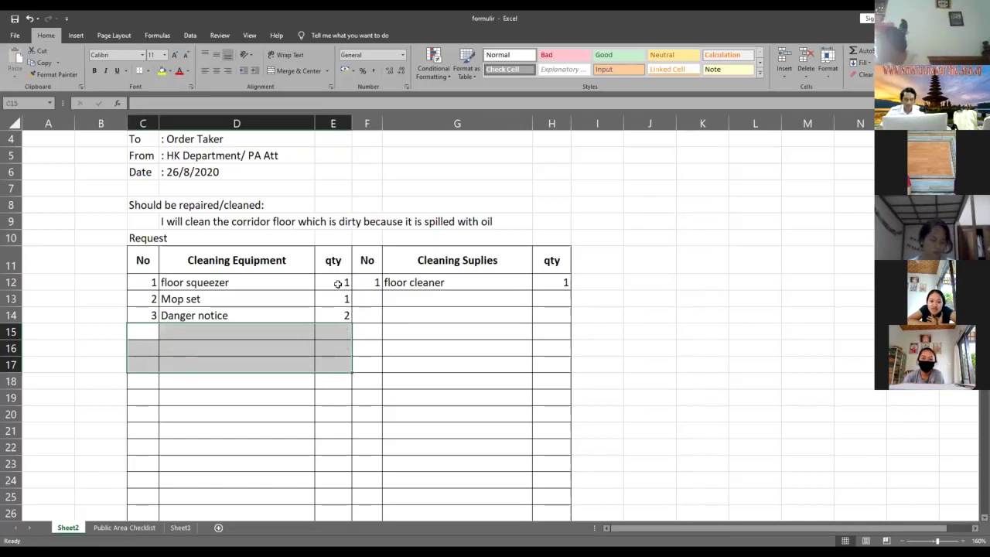
left_click(340, 286)
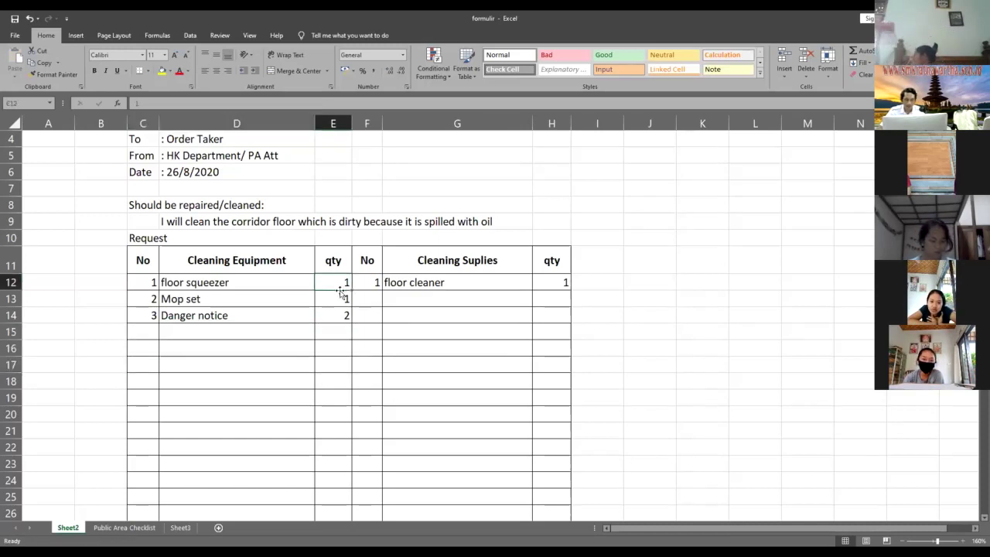
left_click(345, 314)
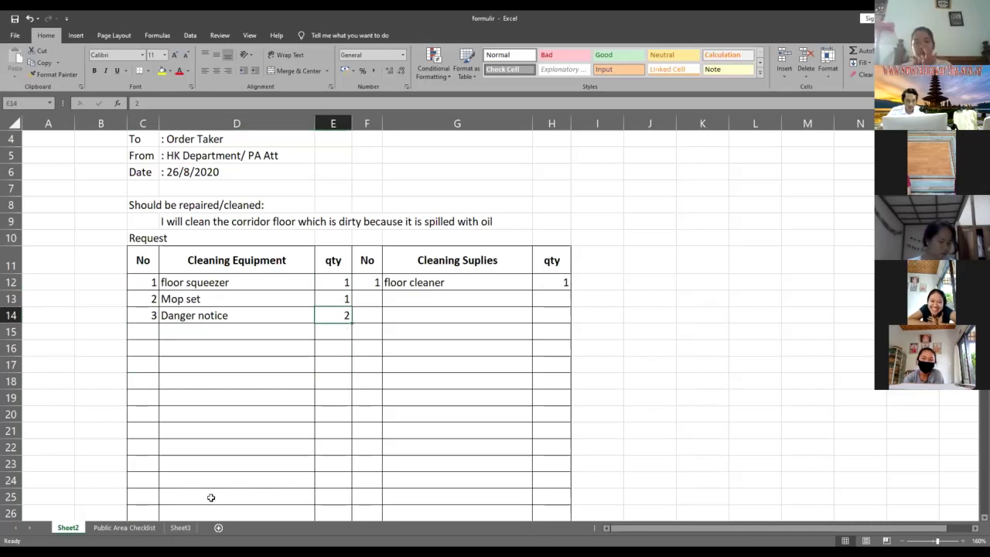
type("1")
key("Tab")
key("Tab")
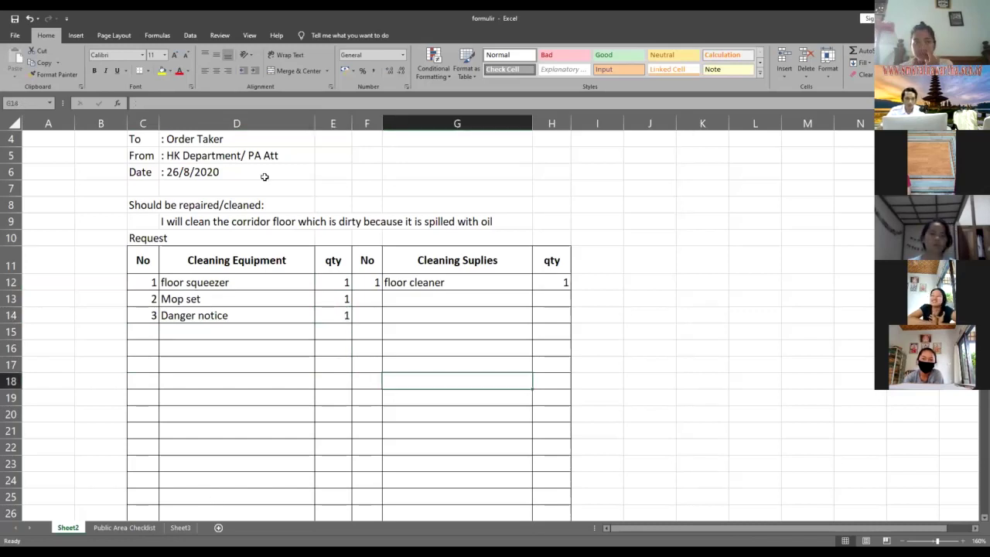
key("ctrl+Page_Down")
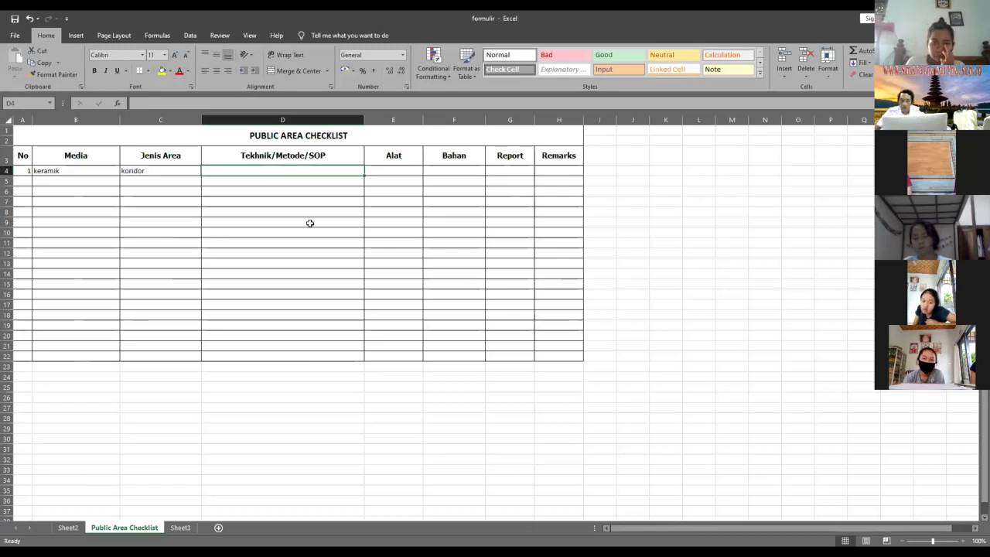
key("Return")
left_click(265, 170)
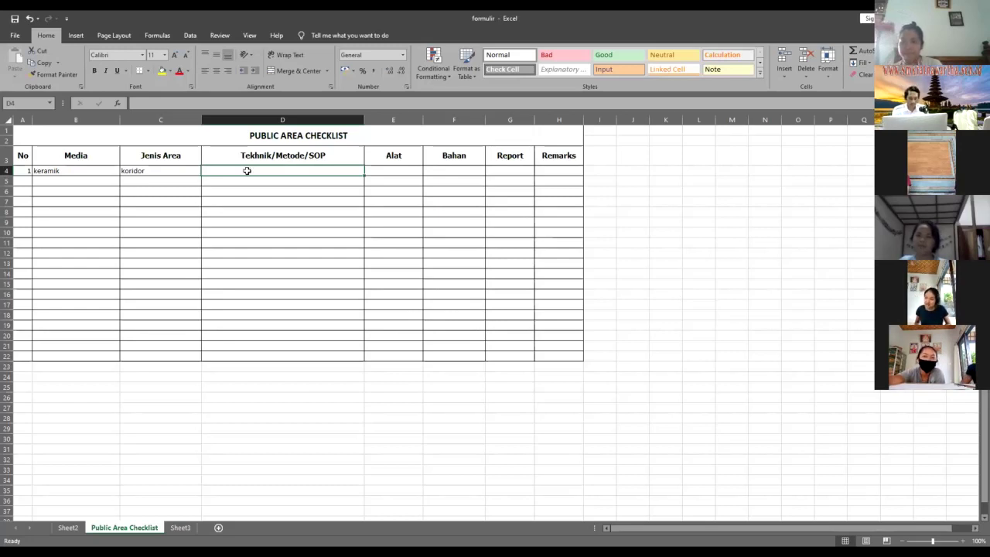
- Enter four SOP steps in D4:D7: wet floor sign, floor squeezer, cotton cloth wiping, moping
type("Pasdang")
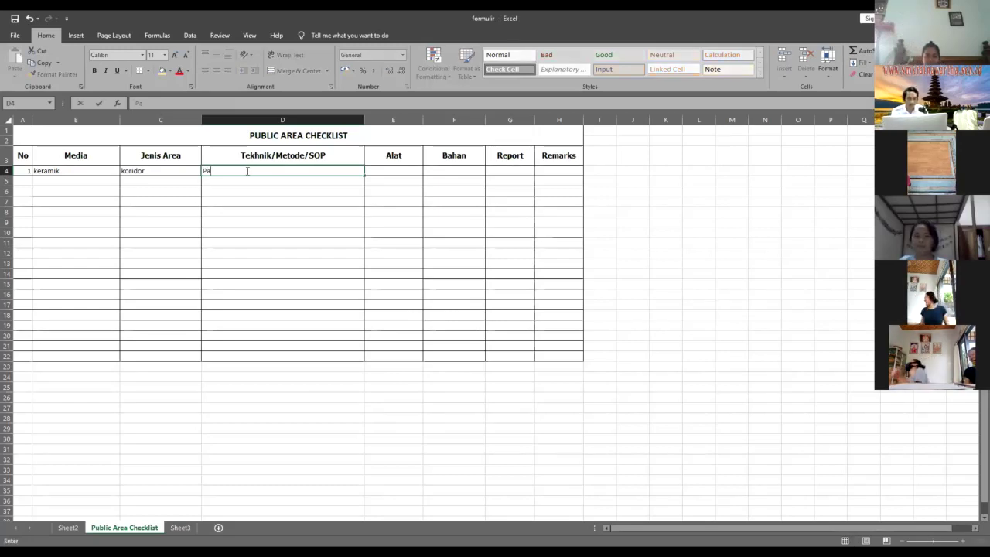
key("BackSpace")
key("BackSpace")
key("BackSpace")
key("BackSpace")
type("ang we")
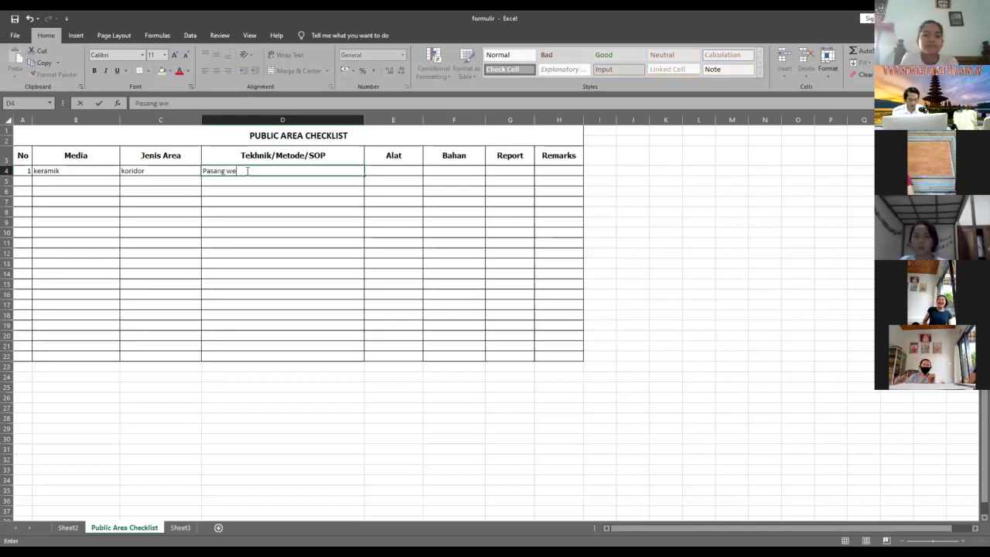
type("t")
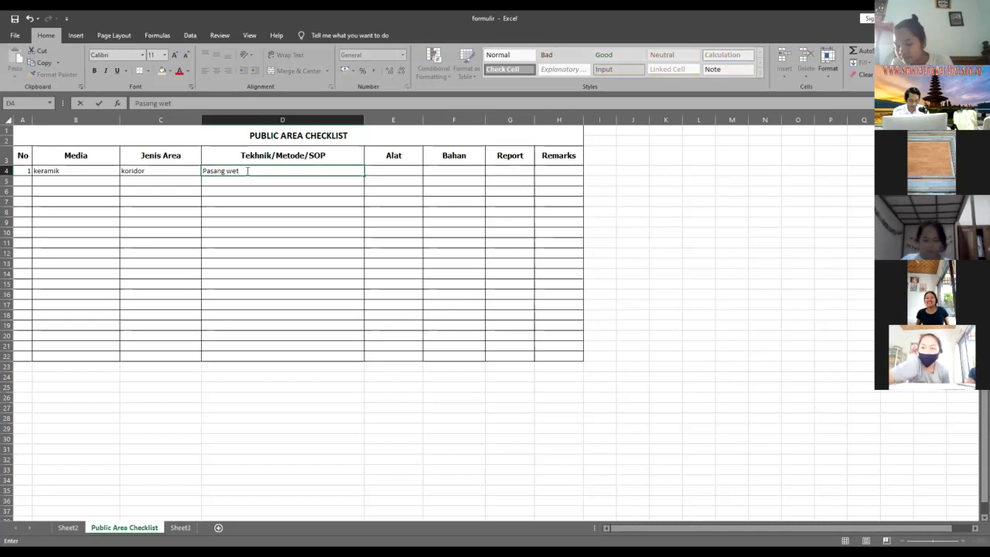
type(" floor sign")
key("Return")
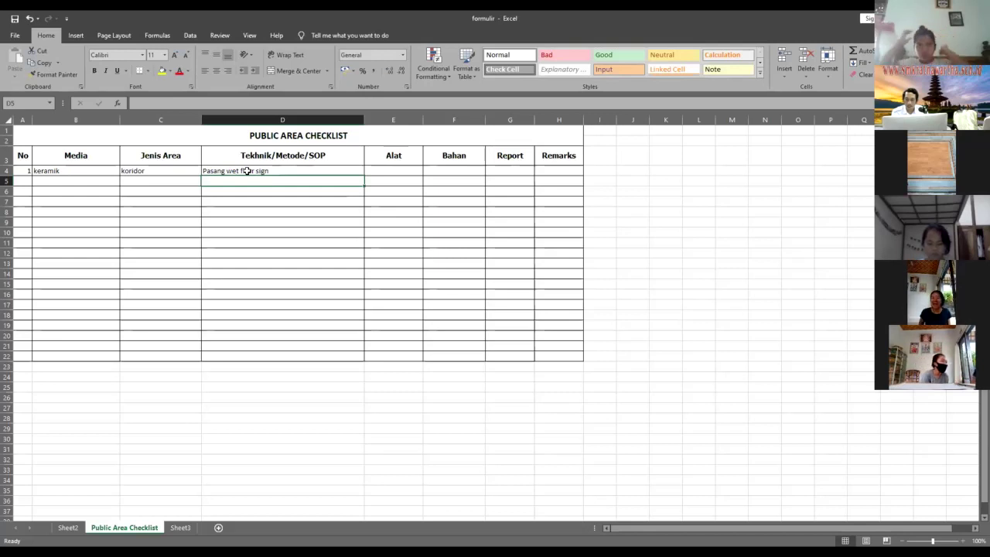
type("tarik cairan menggunan")
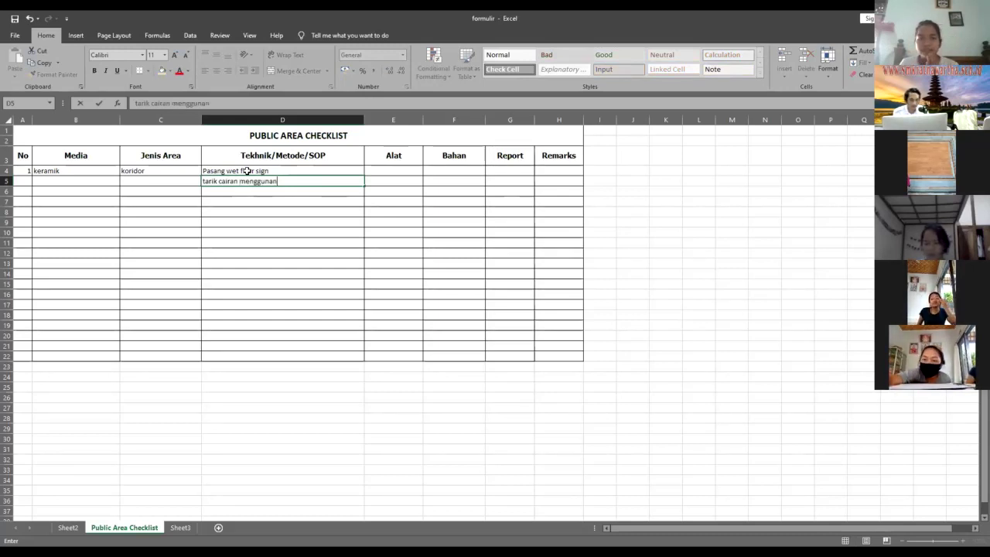
key("BackSpace")
type("kan floor sqr")
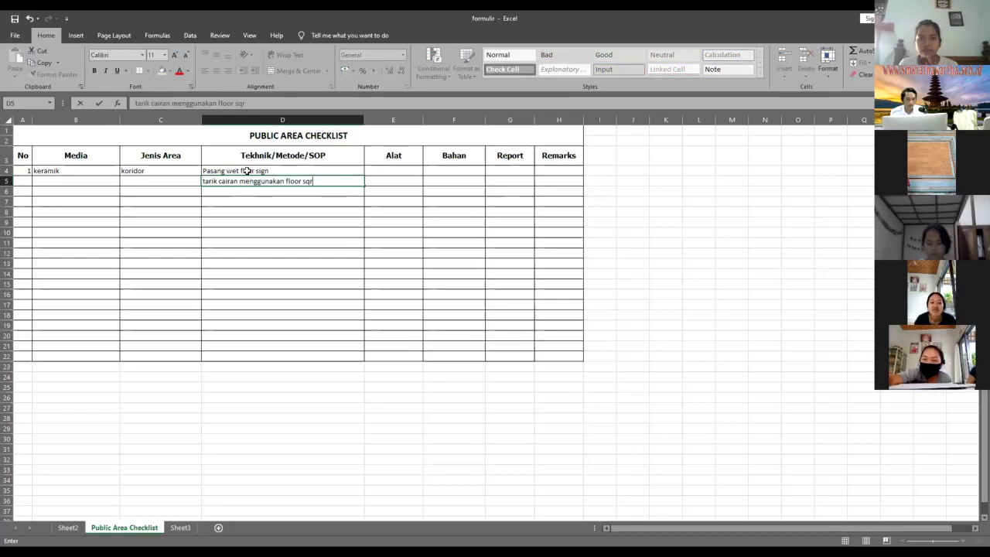
key("Return")
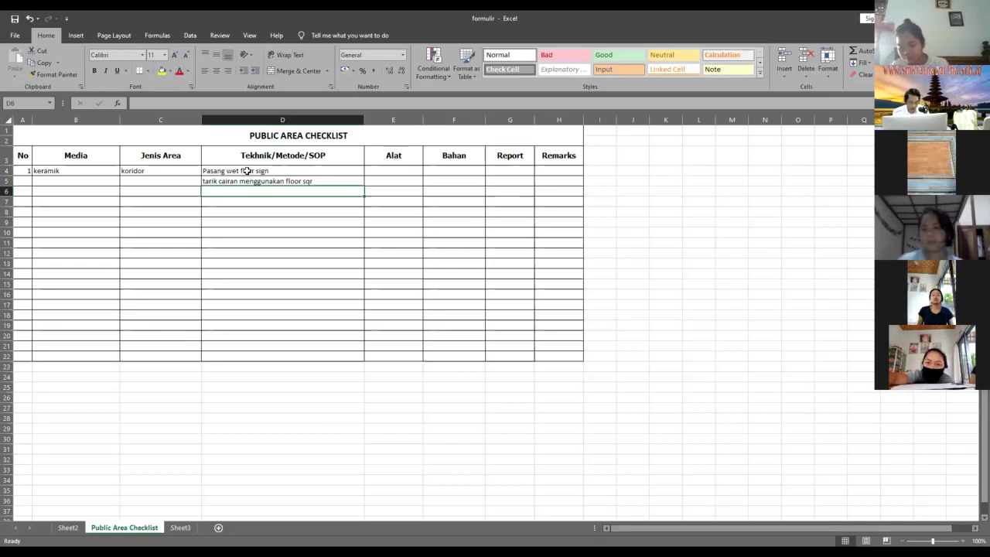
type("usapa")
key("BackSpace")
type("bekas minyak men")
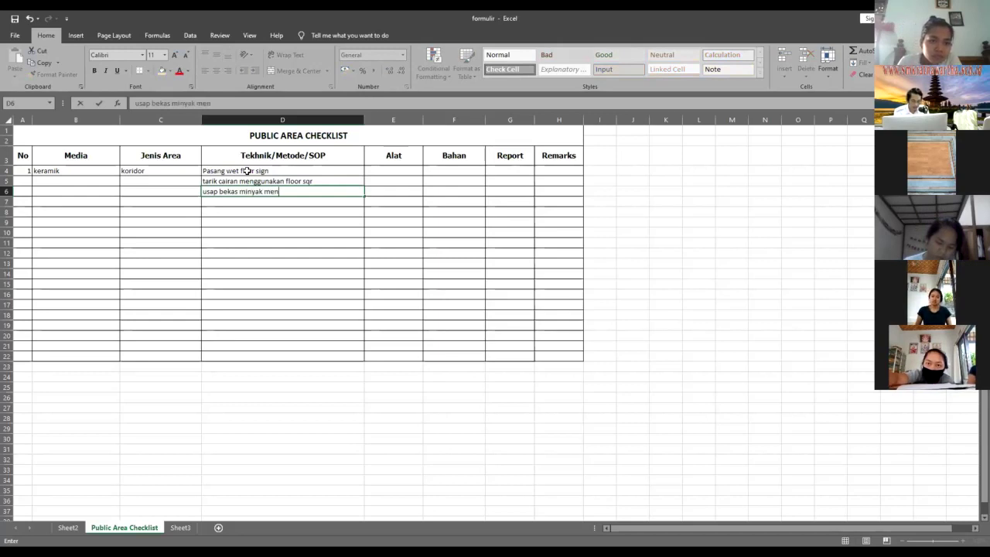
type("ggunakan ")
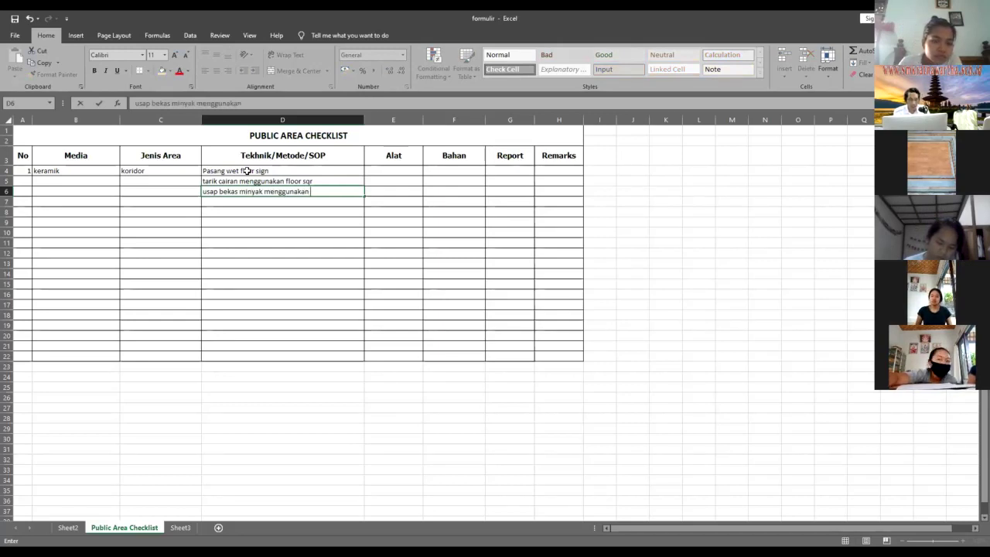
type("cotton cloth")
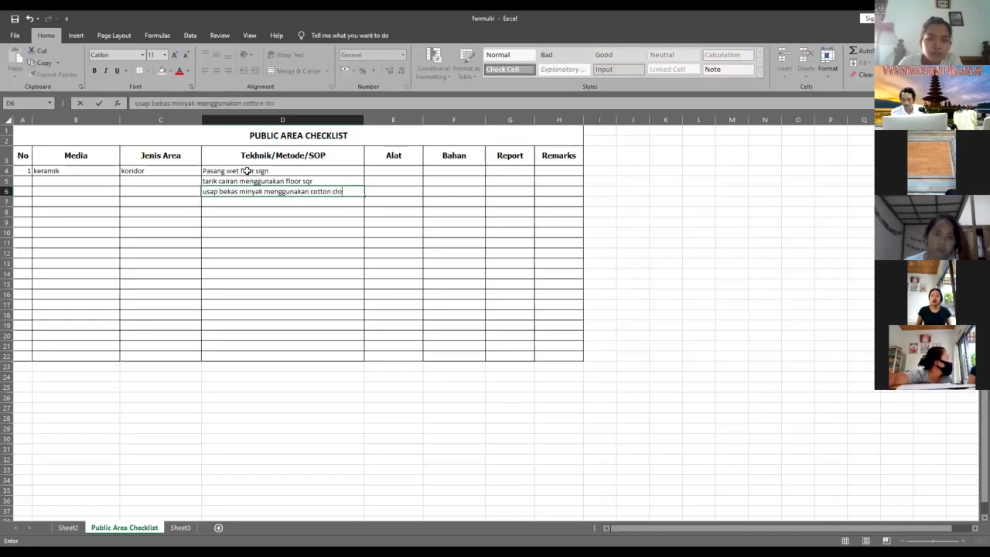
key("Return")
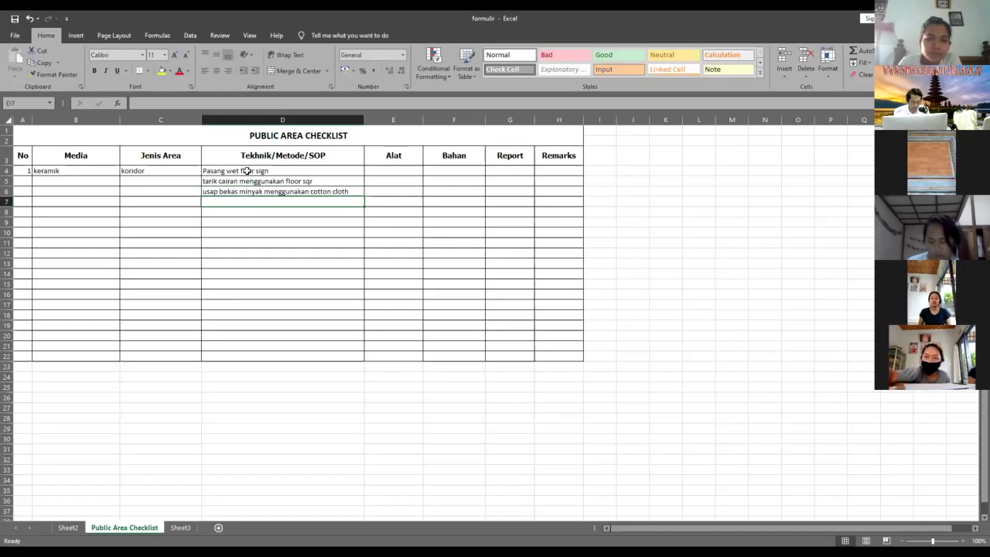
type("moping")
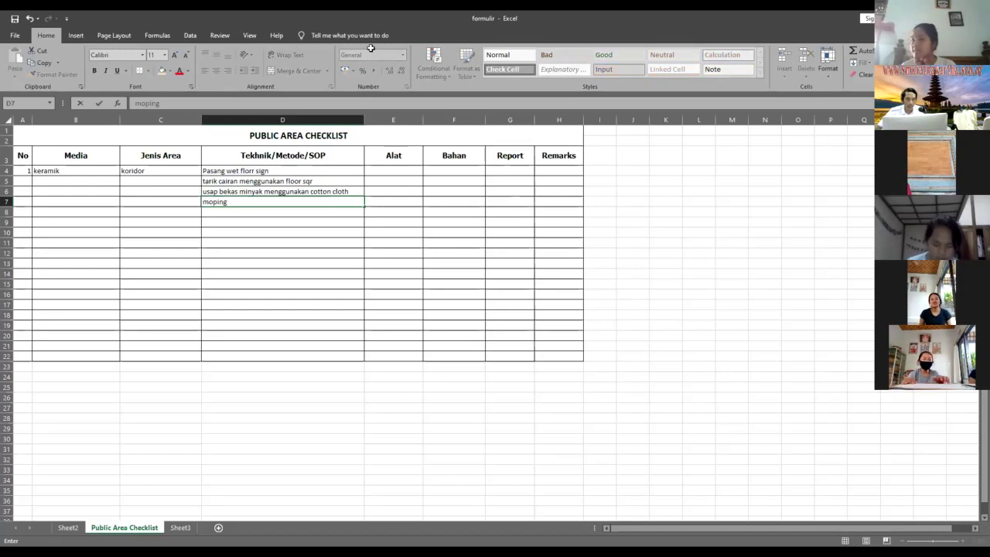
- Fill Alat E4:E7 with danger notice, flor sqr, cotton cloth, mop set; Bahan with floor cleaner
left_click(401, 172)
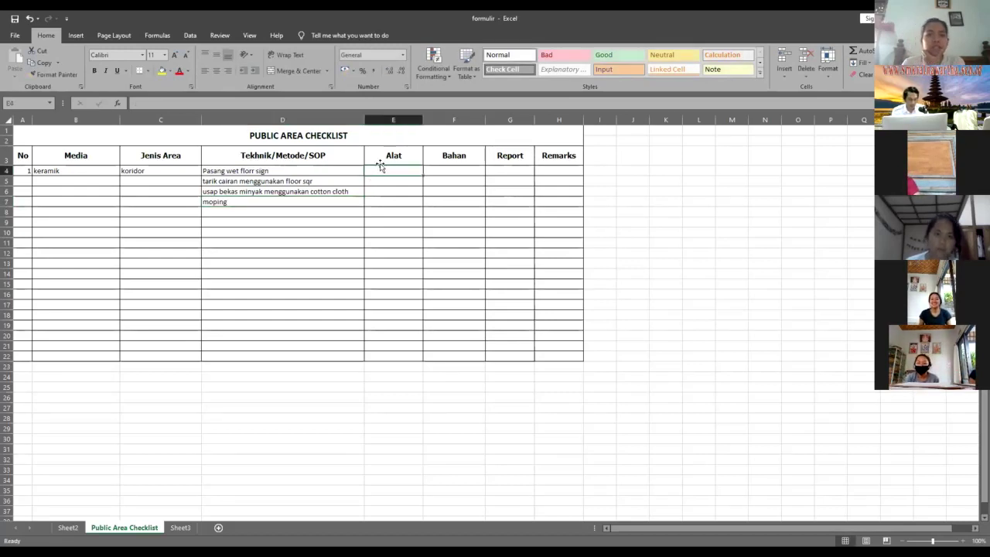
type("dang")
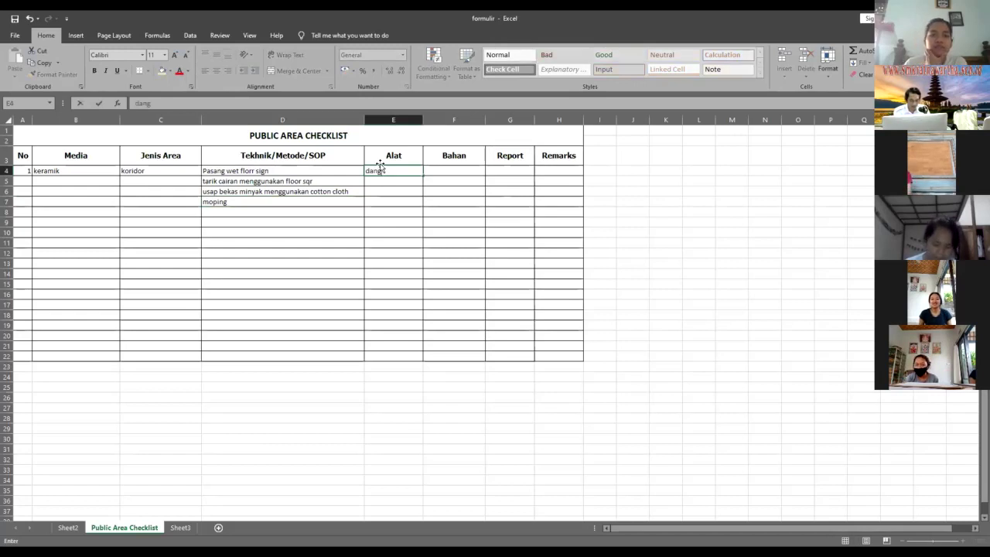
type("er notyic")
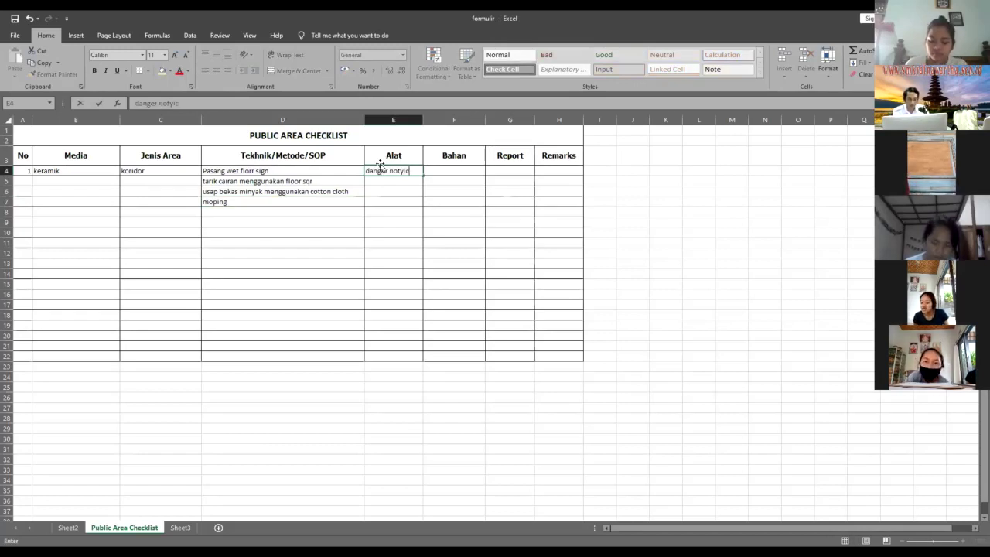
key("BackSpace")
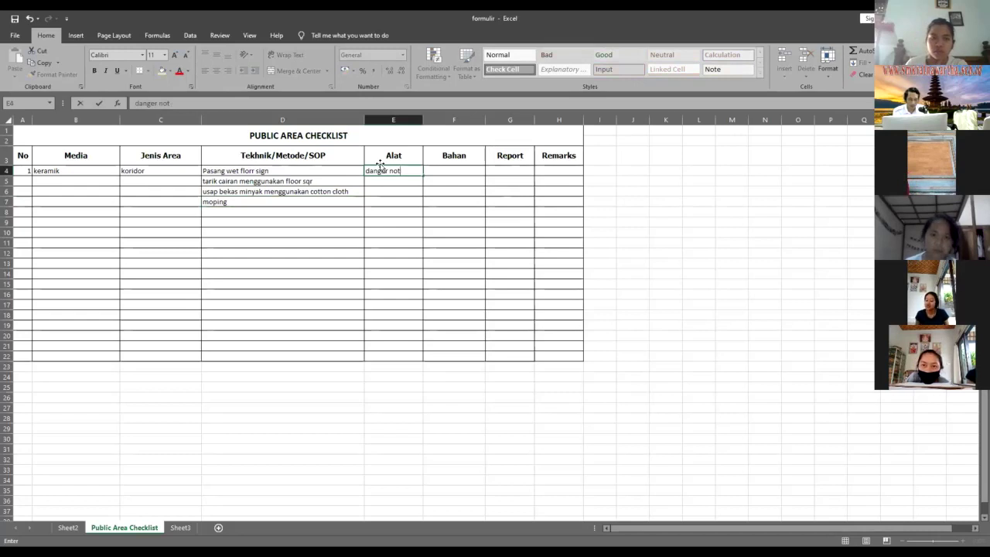
type("ice")
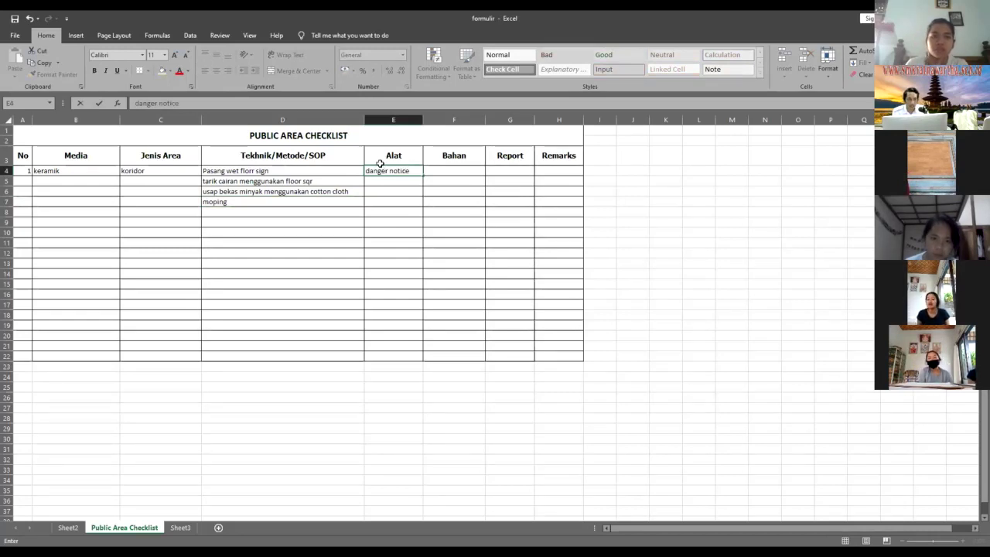
key("Return")
type("fl")
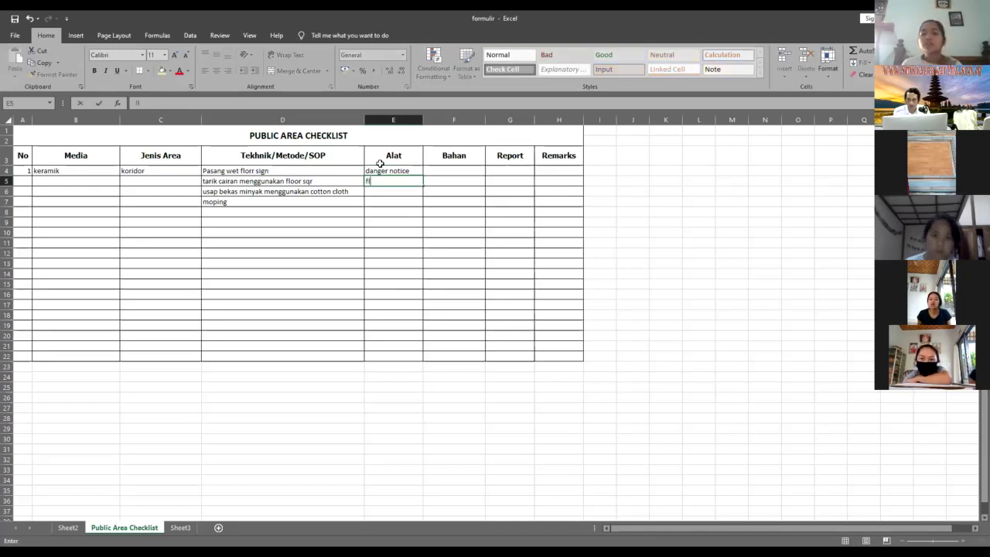
type("or sqr")
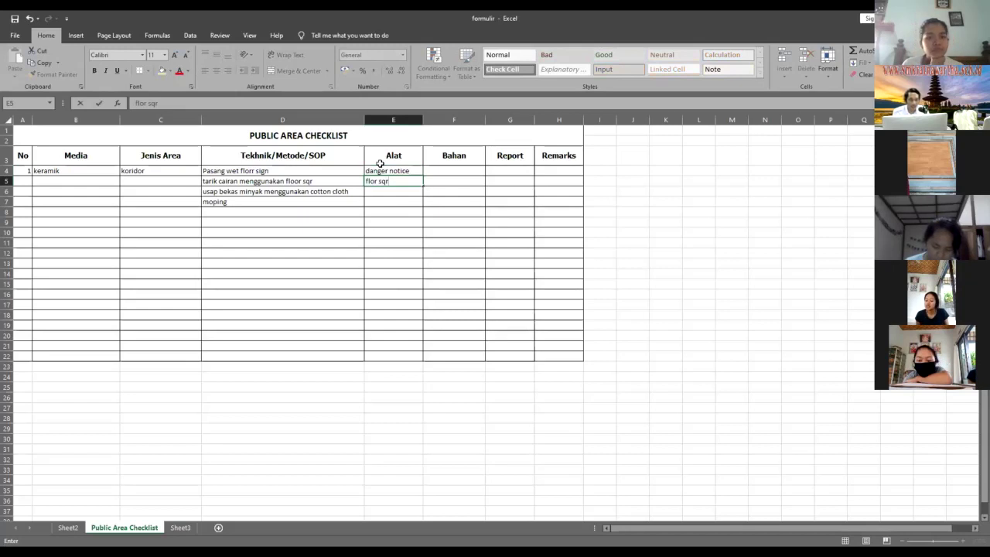
key("Return")
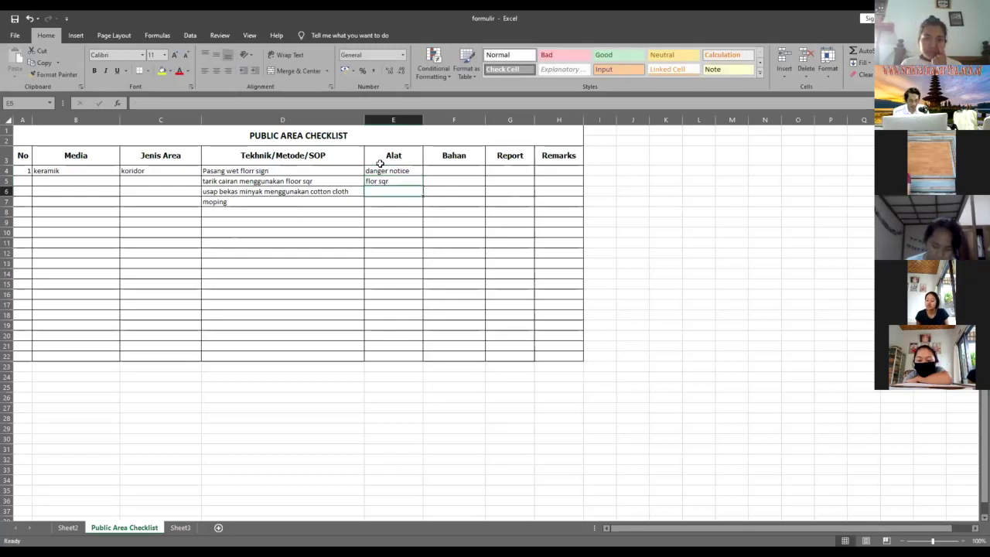
type("cotton cloth")
key("Return")
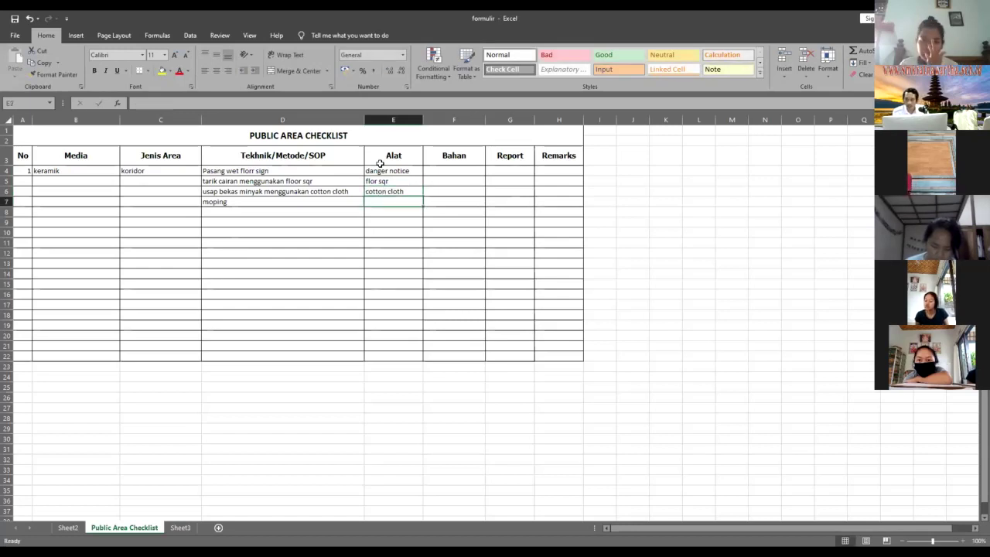
type("mop set")
key("Tab")
key("Up")
key("Up")
key("Up")
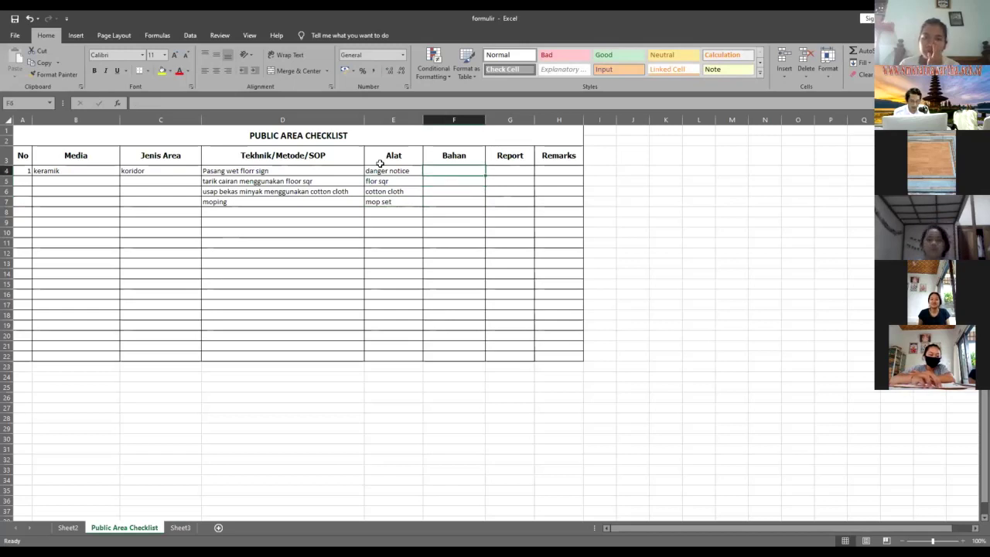
type("floor cleaner")
key("Tab")
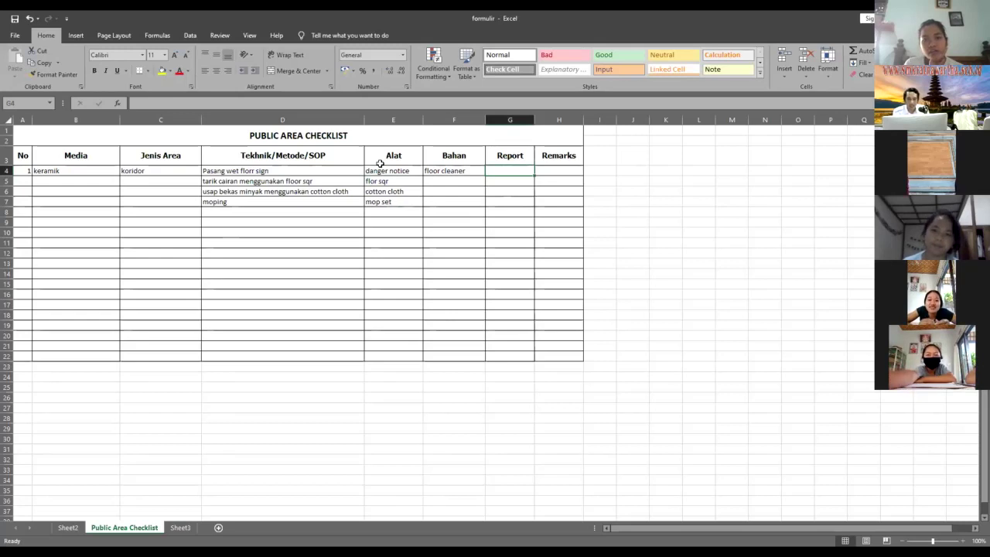
- Mark the keramik row's Report as done and fill its Remarks with symbol characters
type("done")
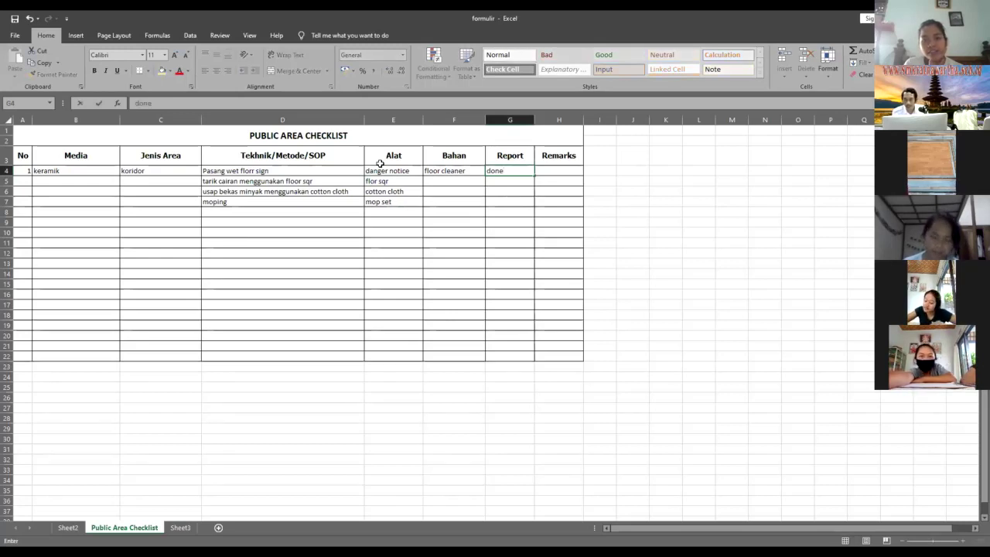
key("Tab")
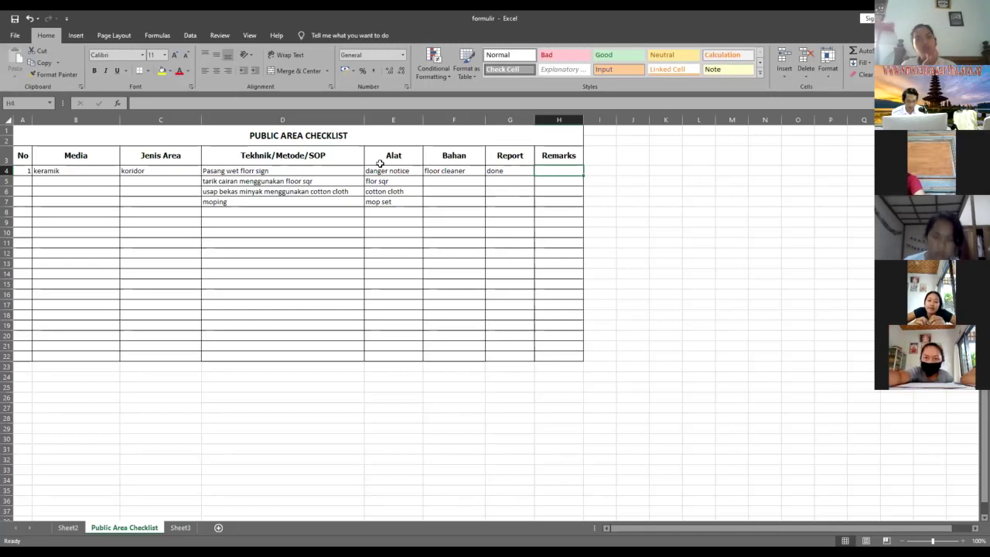
type("'\"&&&\"&\"")
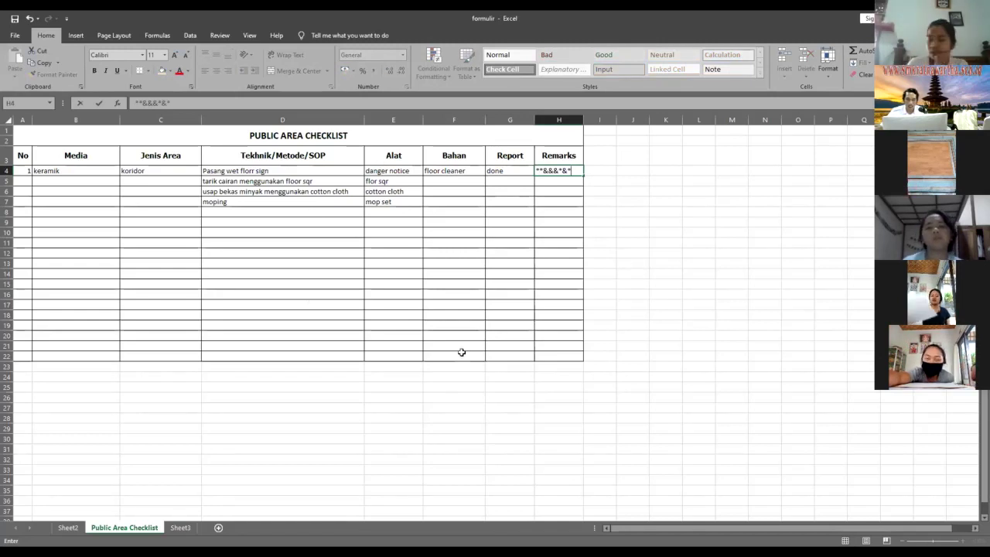
scroll(459, 349, "down", 1)
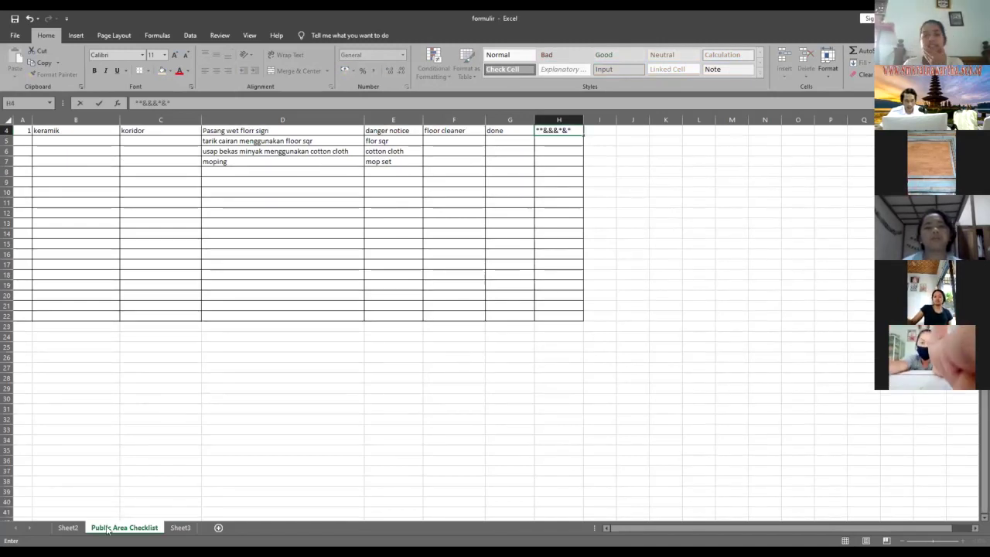
- On Sheet2, sign the Followed by block with the attendant's name and title Oerder Taker Attendant
key("ctrl+Page_Up")
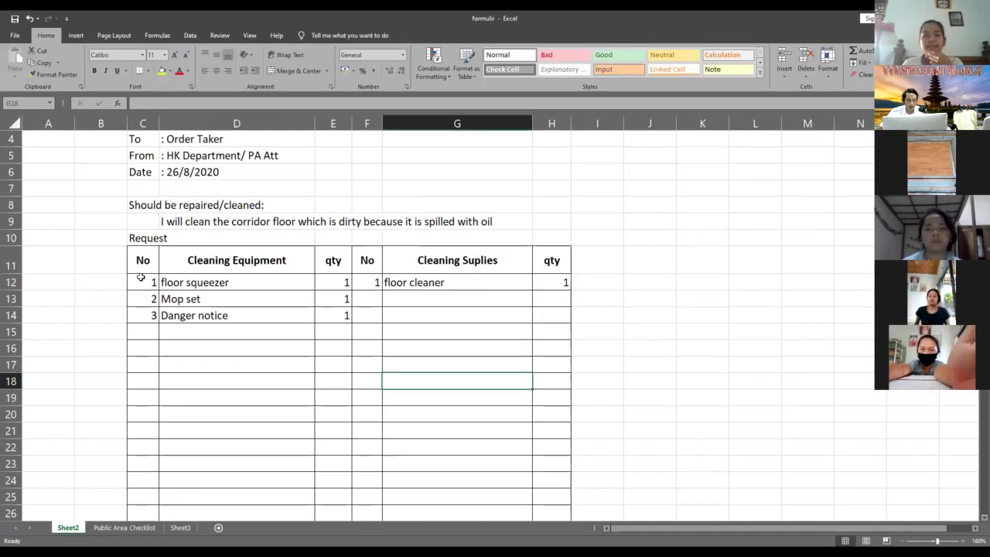
scroll(142, 271, "down", 7)
left_click(144, 271)
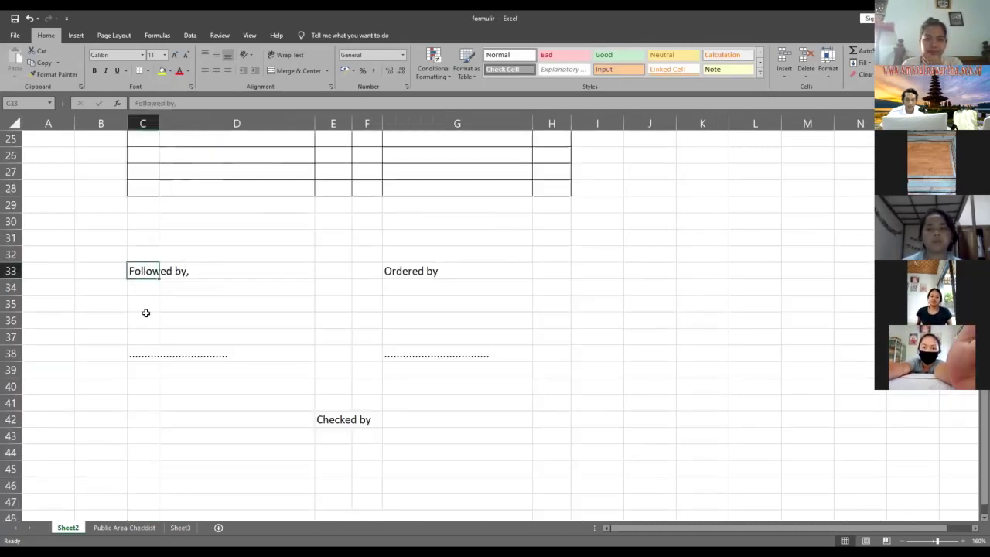
key("Down")
left_click(149, 355)
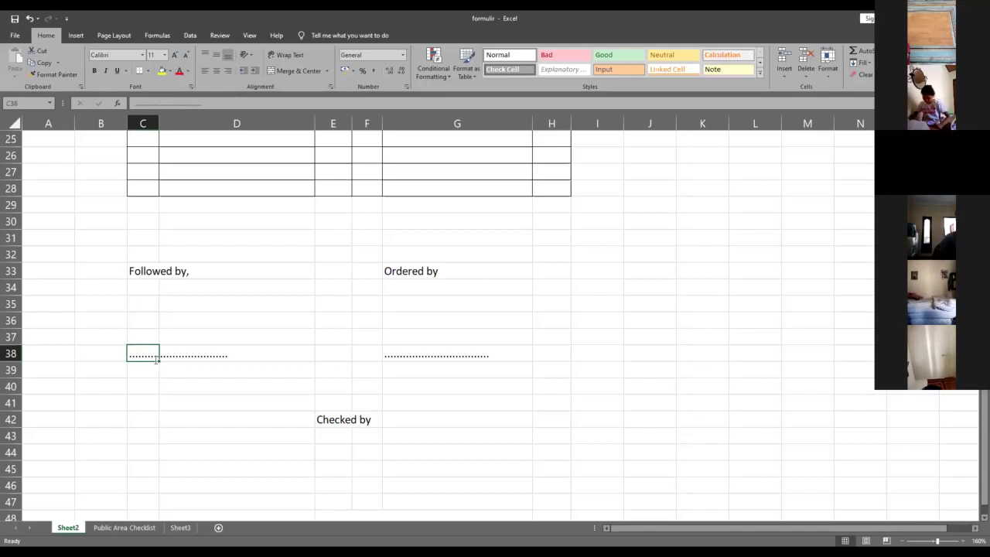
type("Hendri")
key("Return")
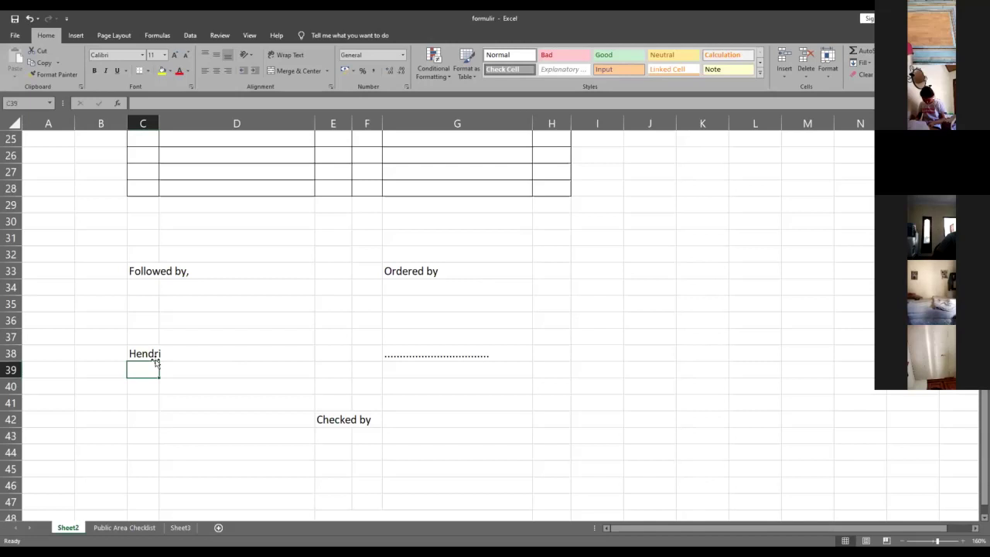
type("Oerder Taker Attt")
key("BackSpace")
type("endant")
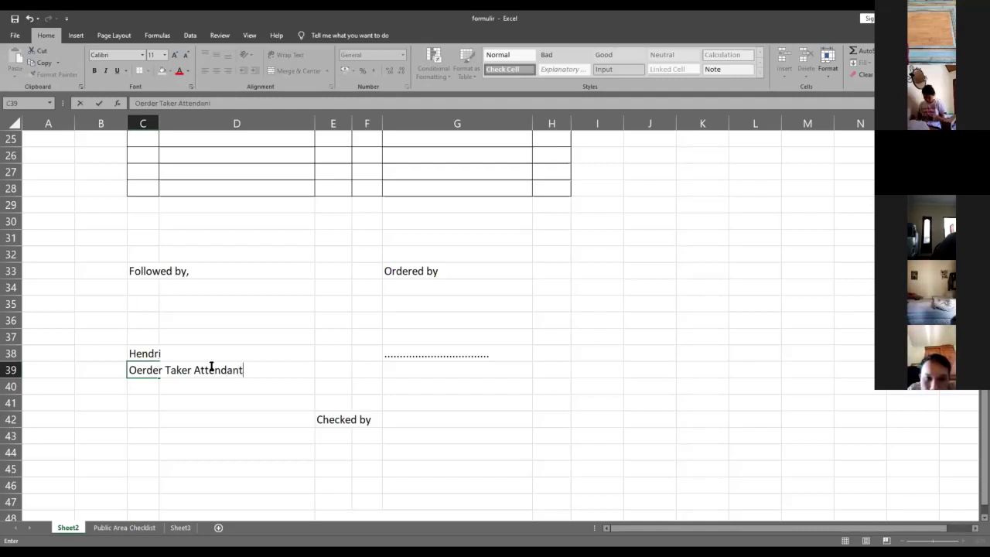
left_click(406, 354)
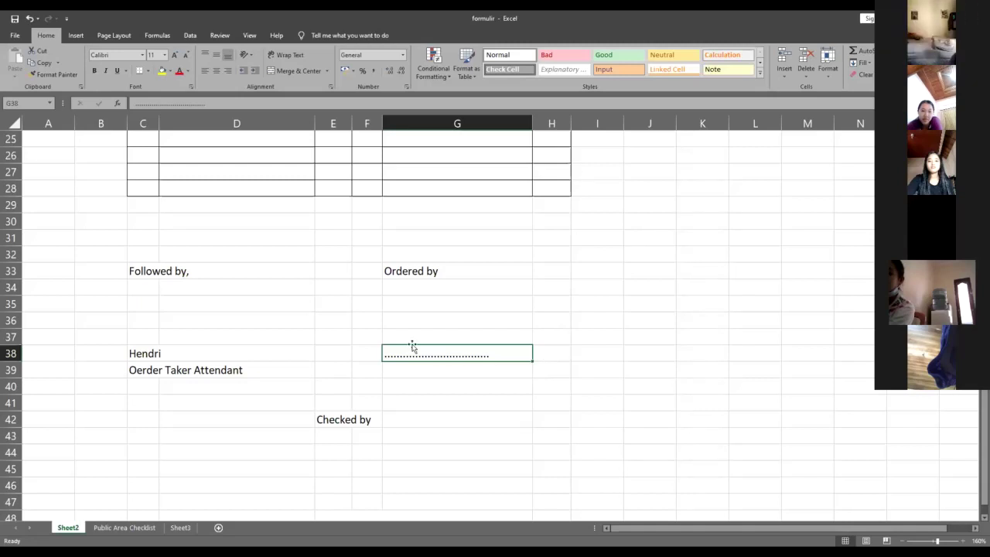
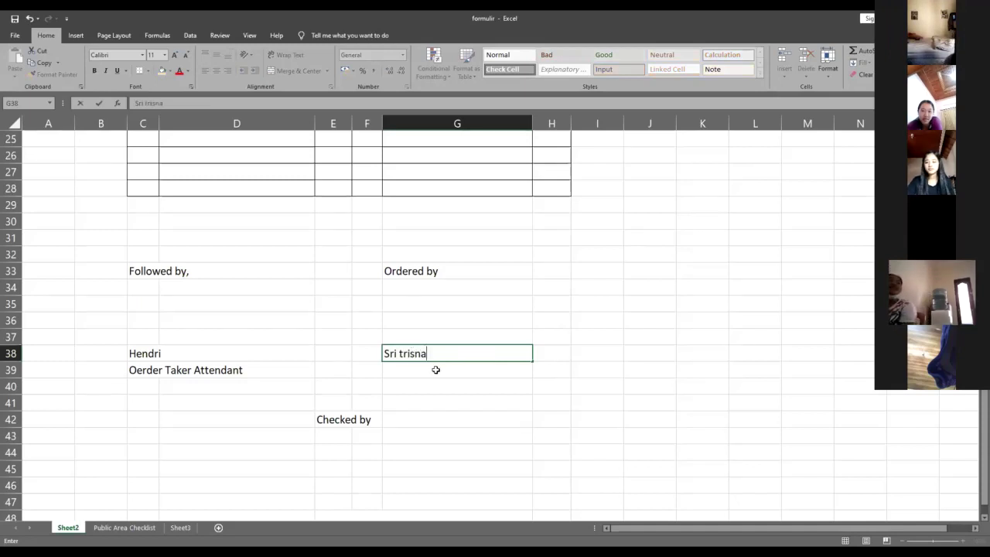
- Enter the orderer's name in G38 and the title Pa Attd in G39
left_click(436, 369)
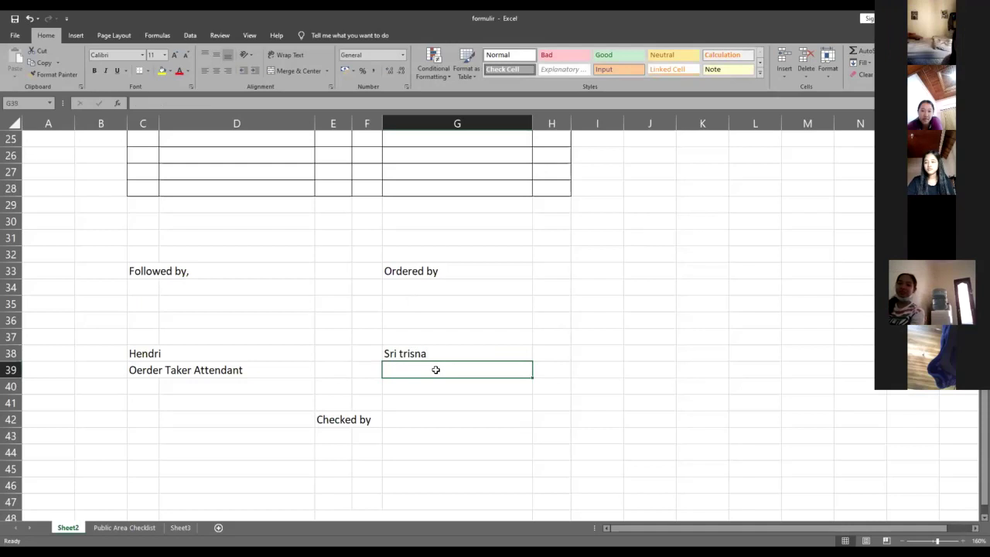
type("Pa Attd")
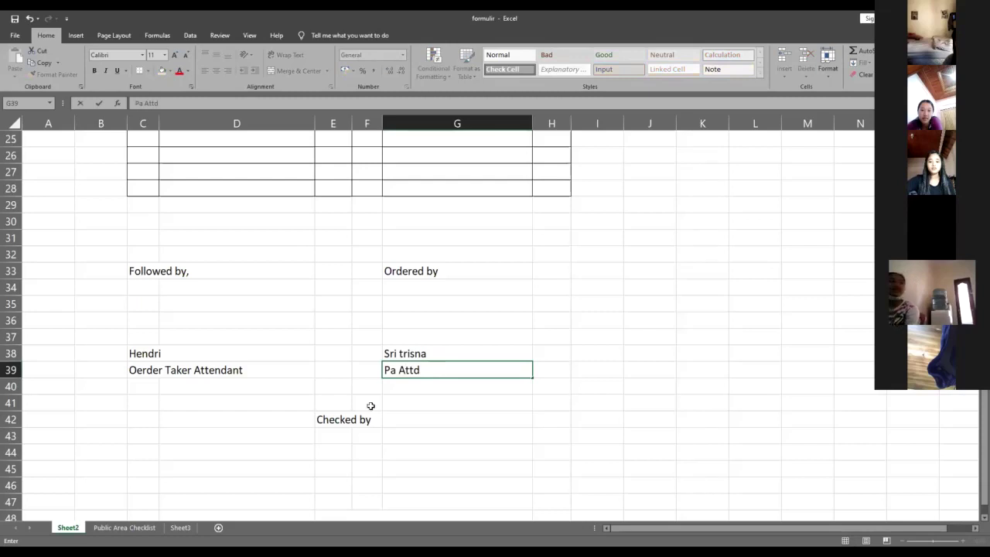
scroll(348, 424, "down", 2)
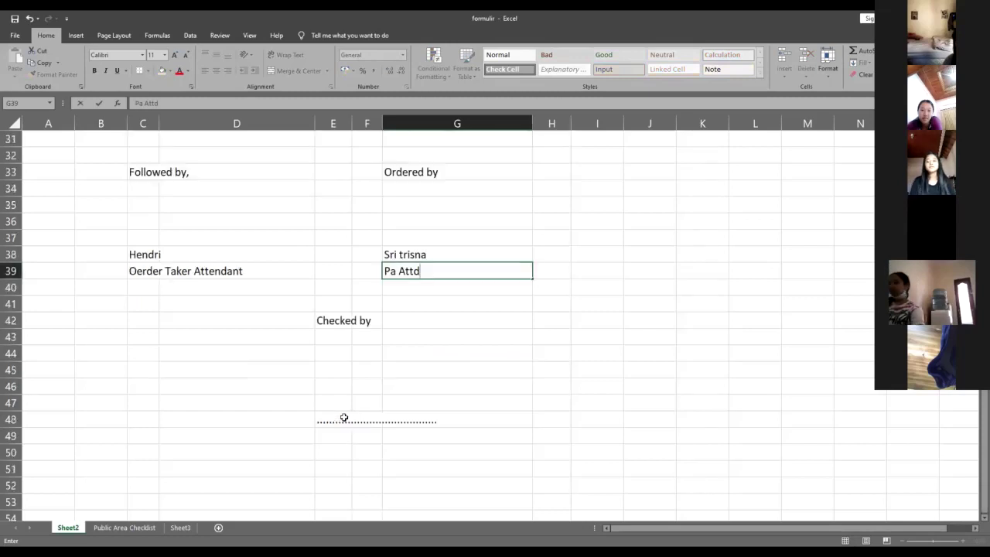
- Enter the checker's name in E48 and the Pa SPV title in E49 under Checked by
left_click(345, 418)
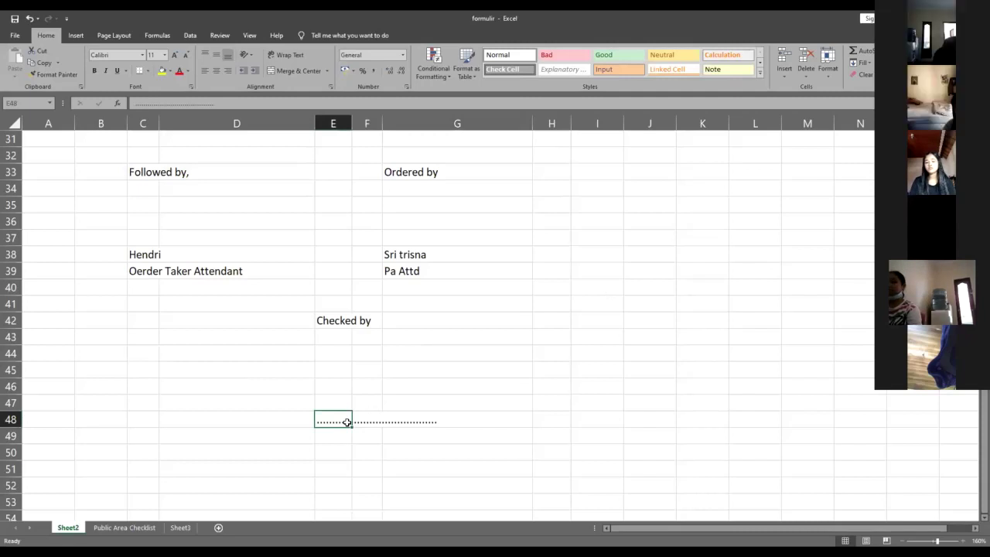
type("Rano")
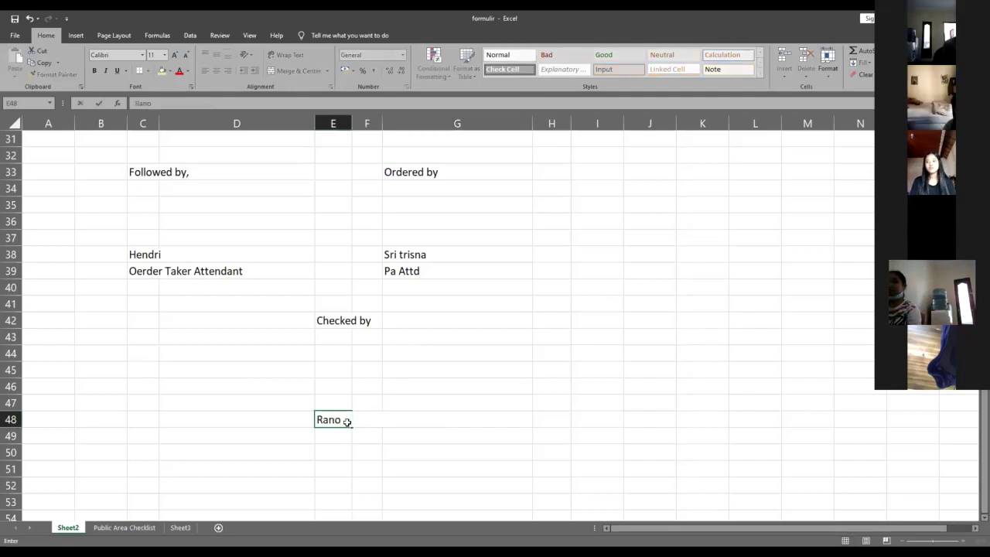
key("Return")
type("Pa A")
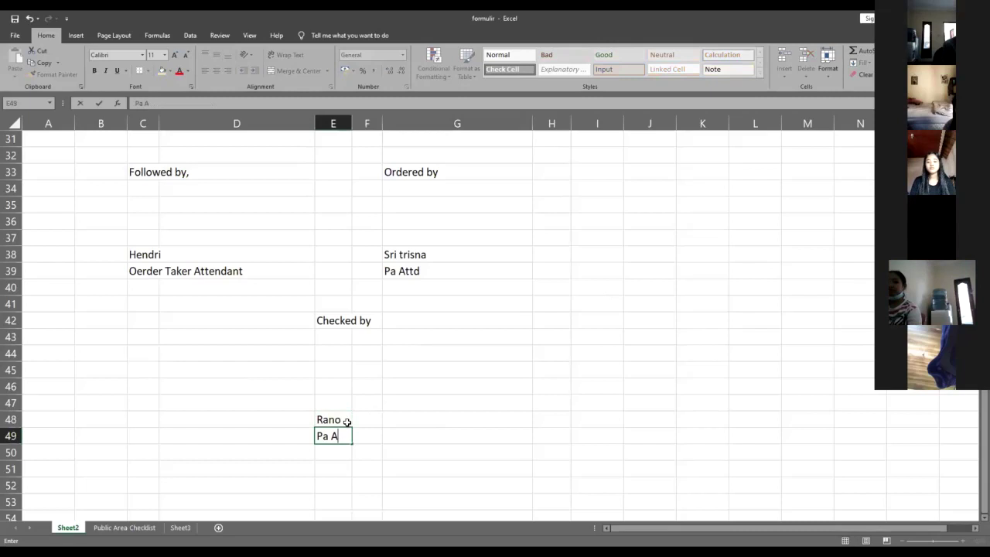
key("BackSpace")
type("SPV")
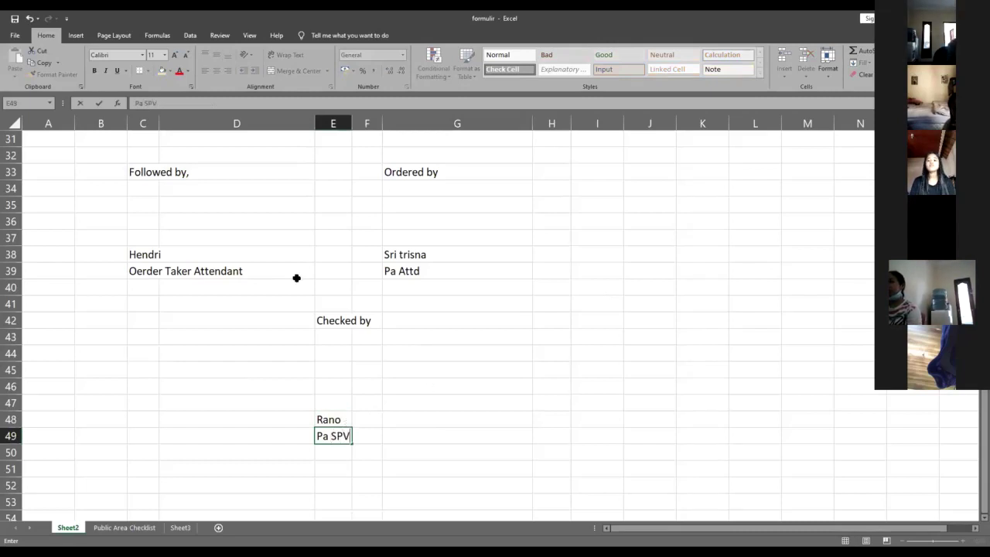
left_click(495, 385)
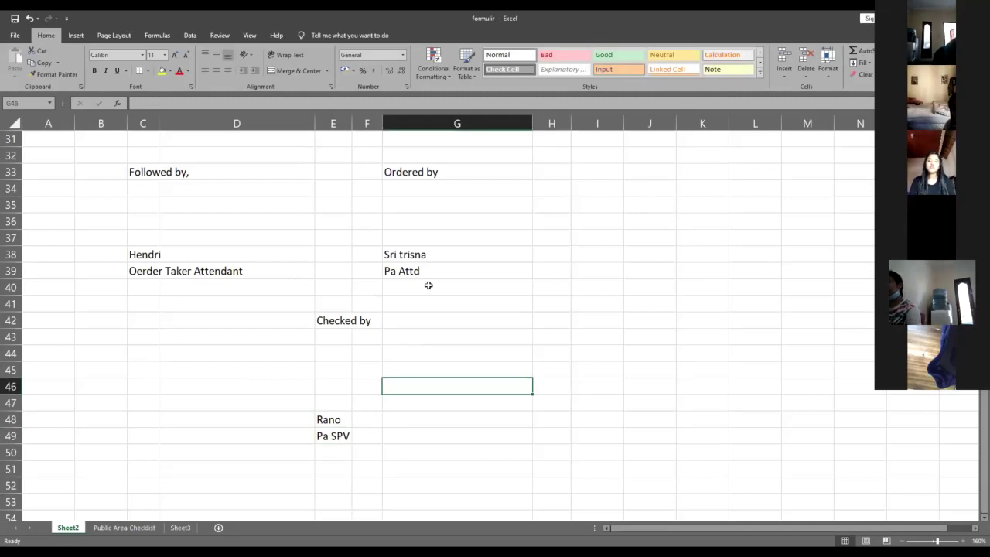
scroll(426, 259, "up", 10)
scroll(429, 261, "down", 2)
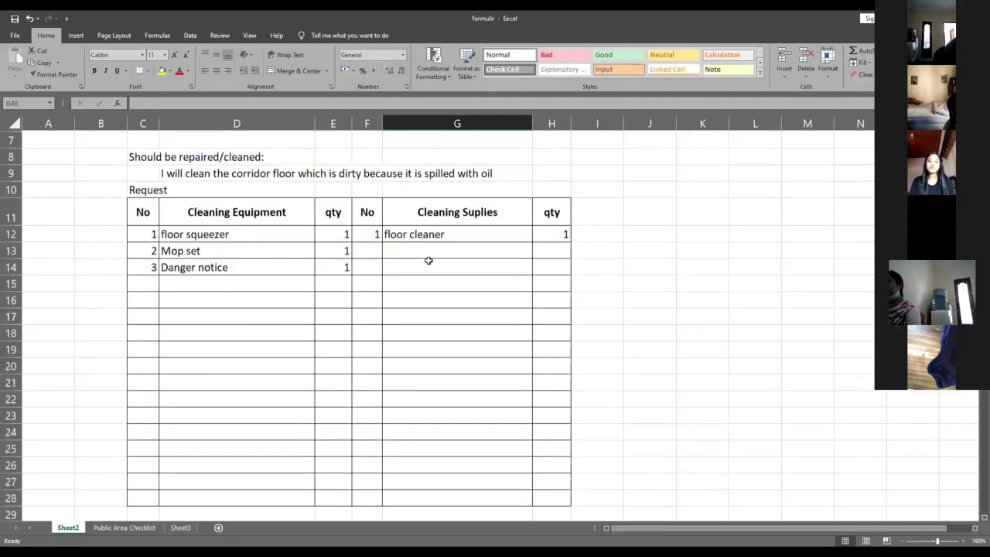
scroll(426, 295, "down", 4)
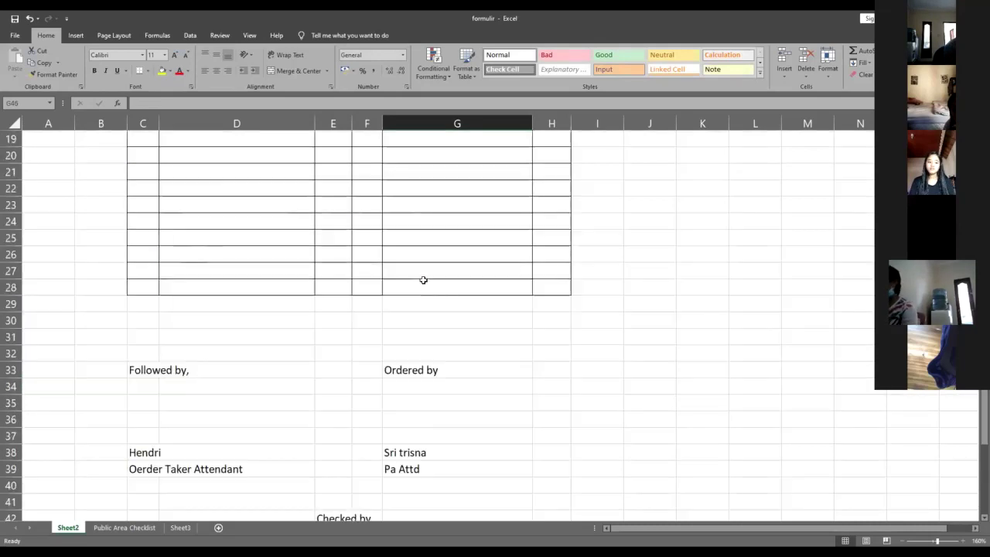
scroll(424, 280, "down", 5)
scroll(425, 281, "up", 3)
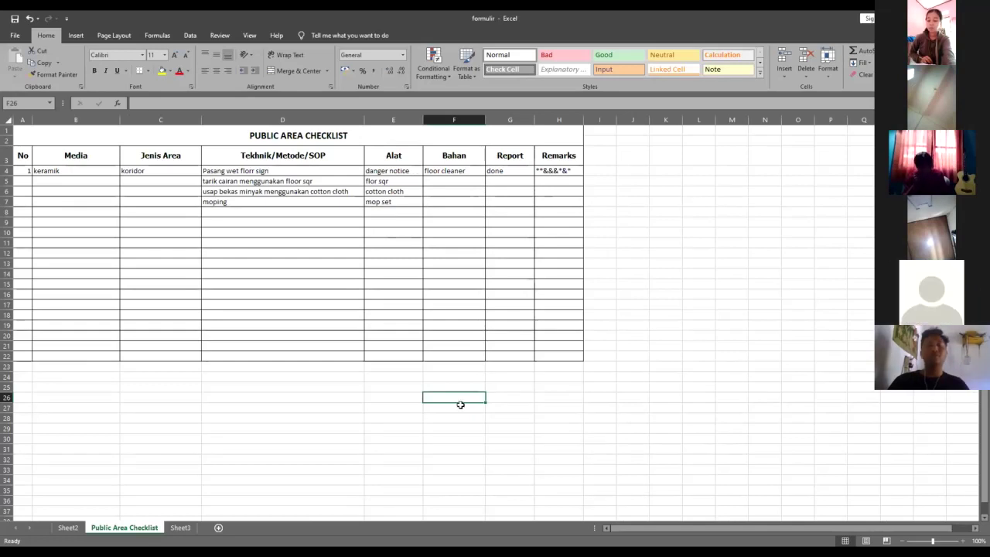
- Add a 'checked by' label in F26, the checker's name in F31, and housemaid in F32
type("checked")
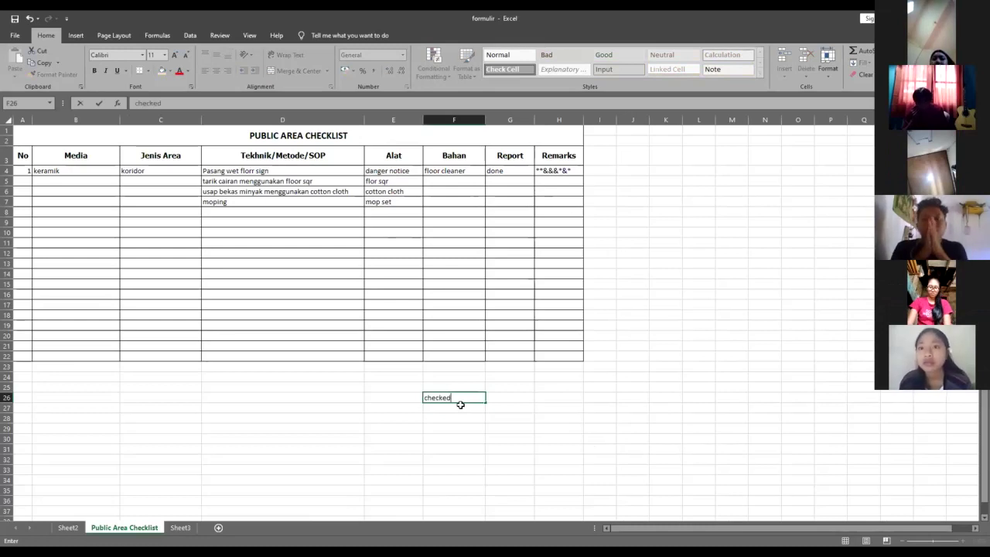
type(" by")
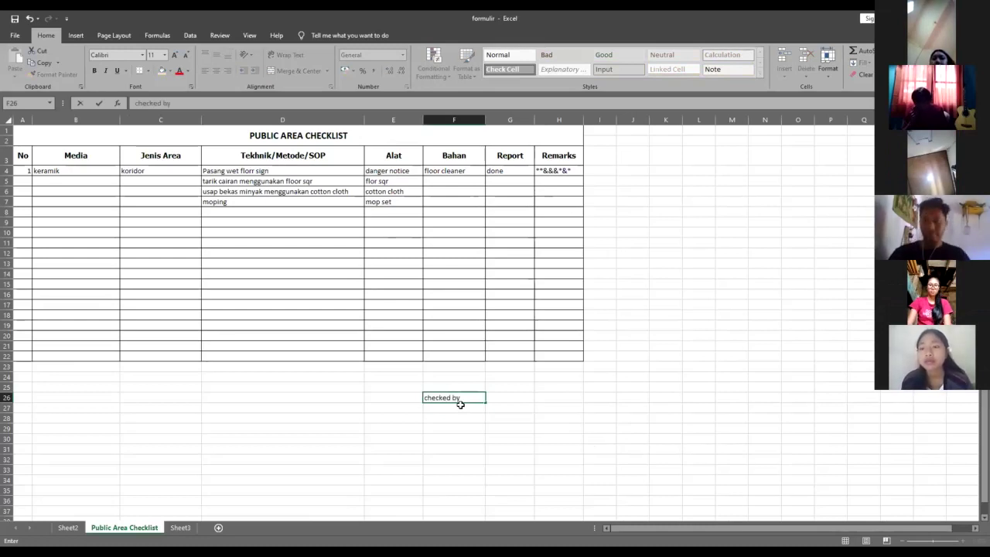
key("Down")
key("Down")
key("Down")
key("Down")
key("Down")
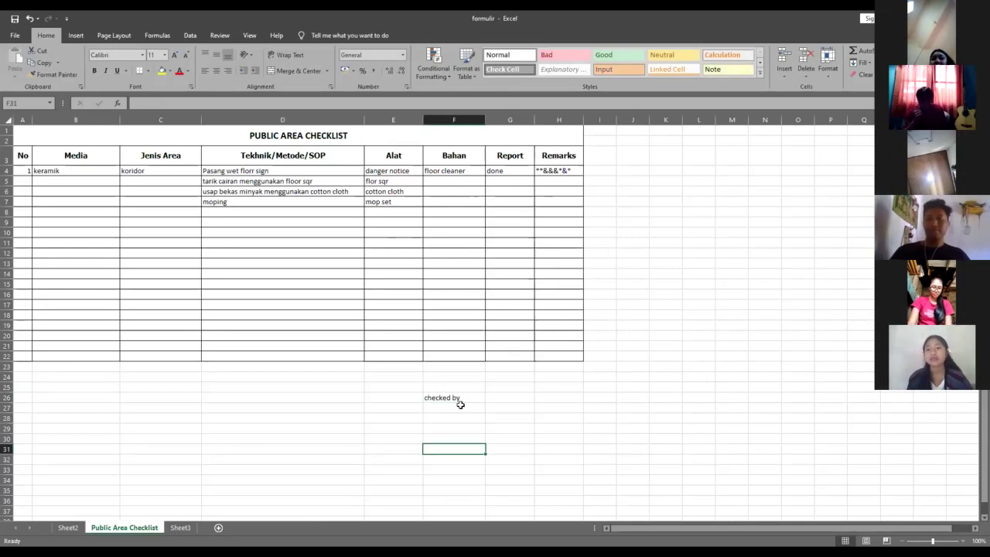
type("ayu")
key("Return")
type("housm")
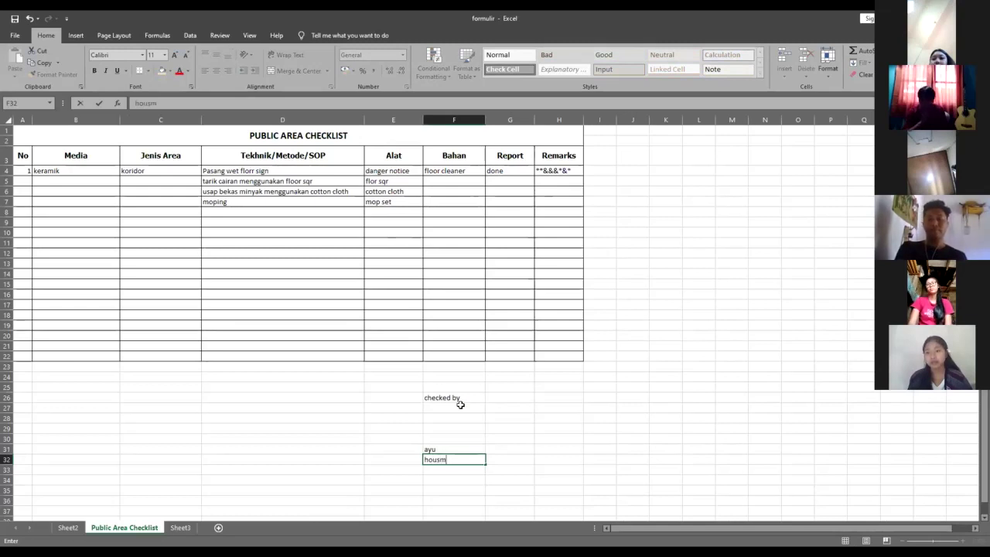
key("BackSpace")
type("emaid")
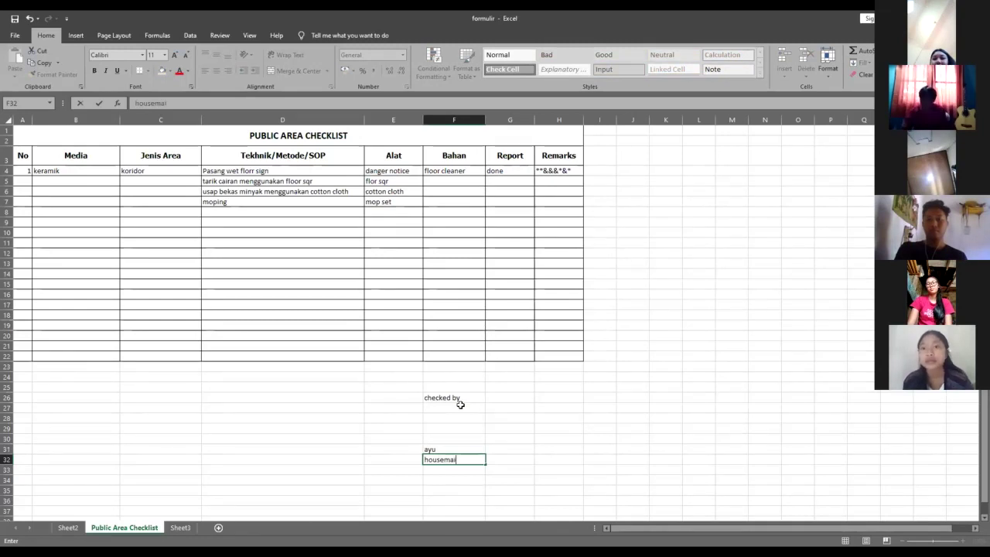
left_click(67, 399)
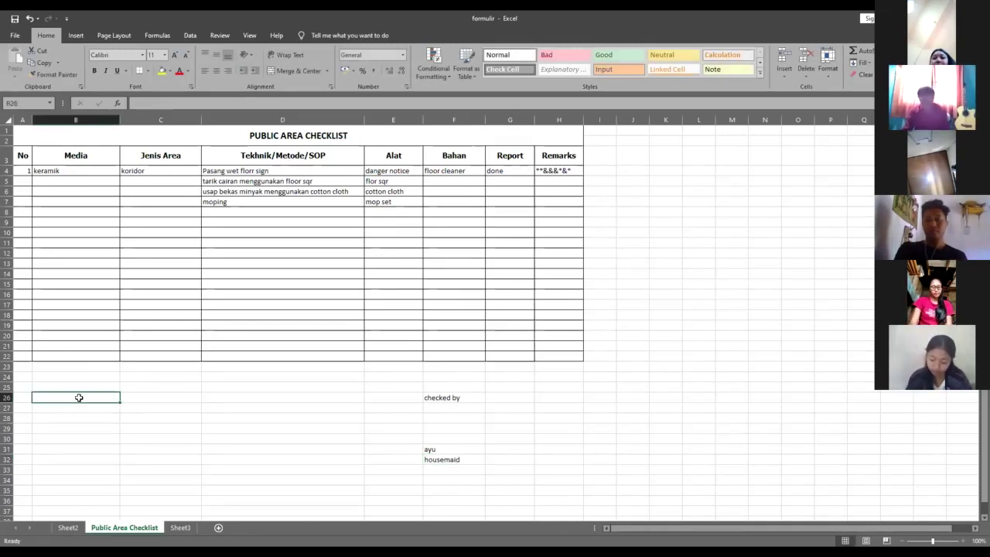
- Below the checklist table, enter 'appr' in B26, the approver's name in B31 and the title 'Pa SPV' in B32
type("ap")
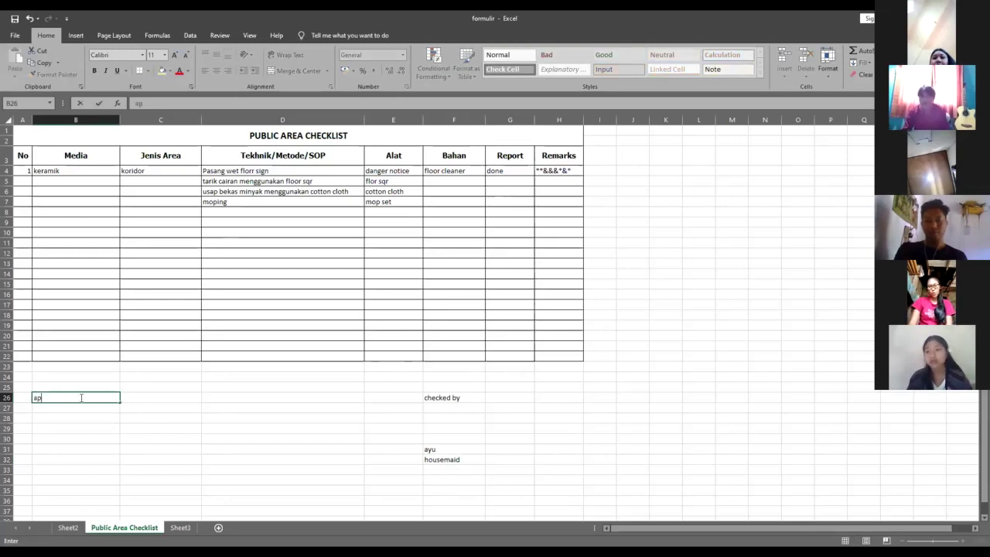
type("pr")
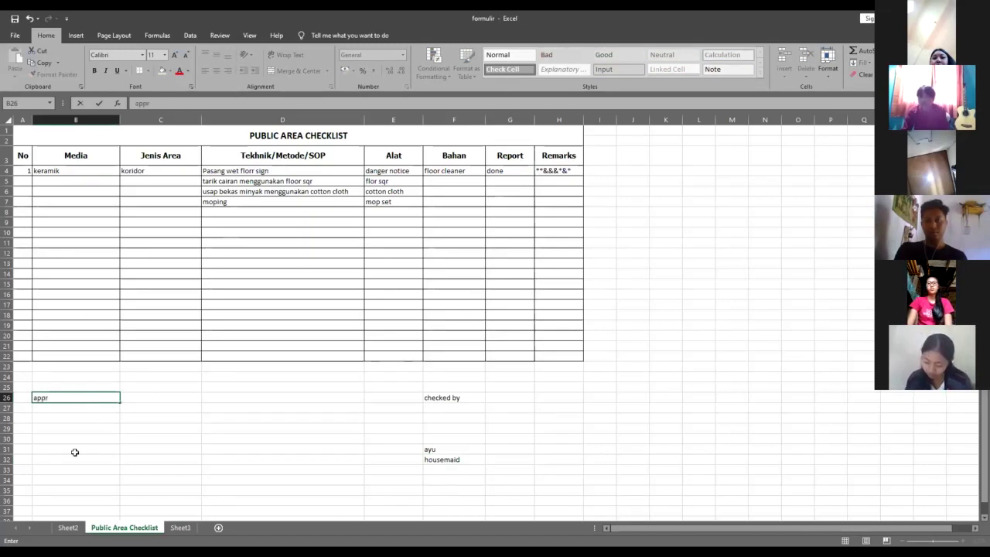
left_click(72, 452)
type("Rano")
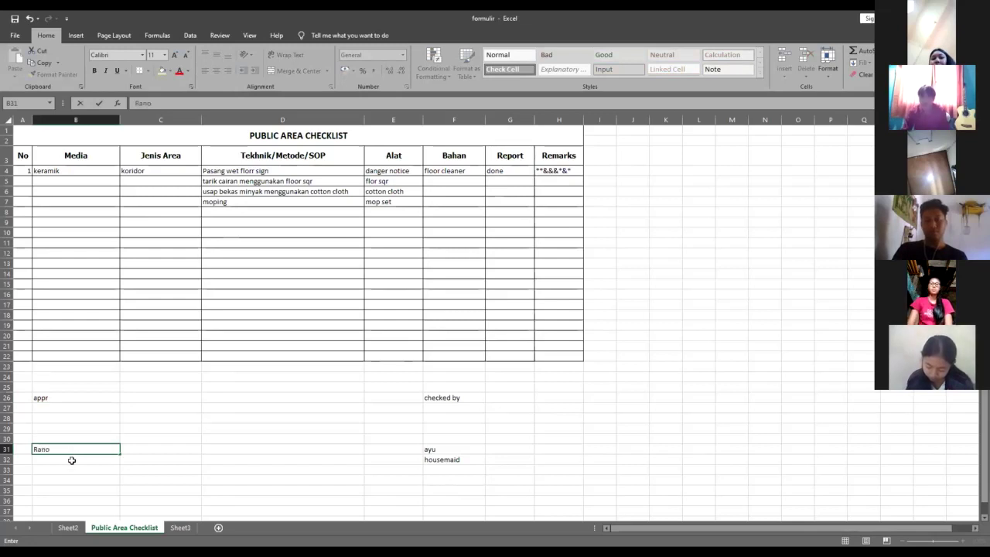
left_click(72, 460)
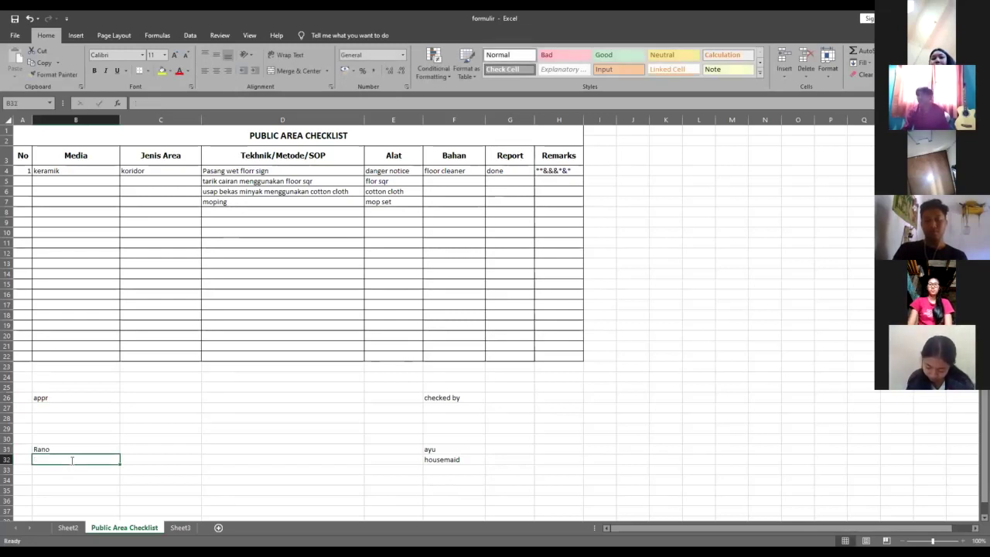
type("Pa SPV")
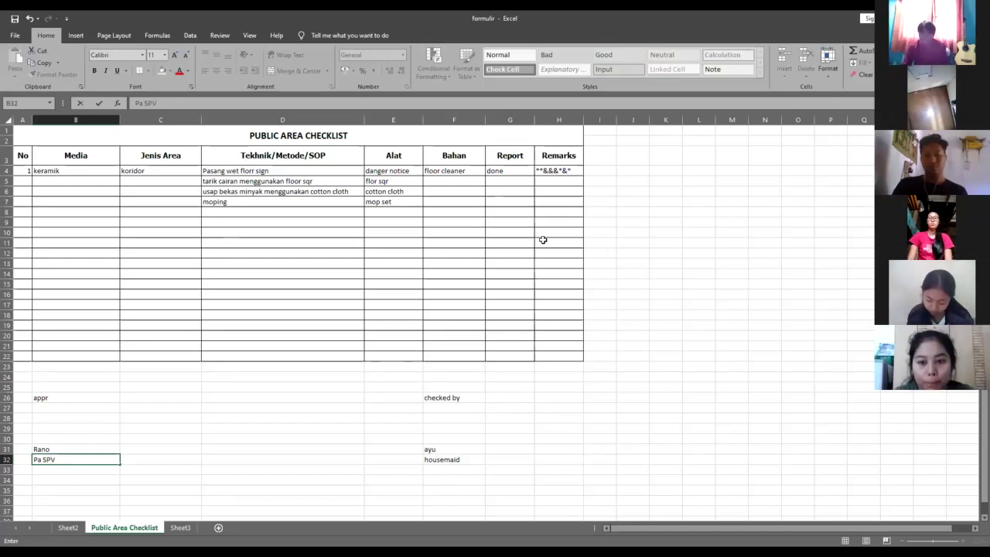
key("Up")
key("Up")
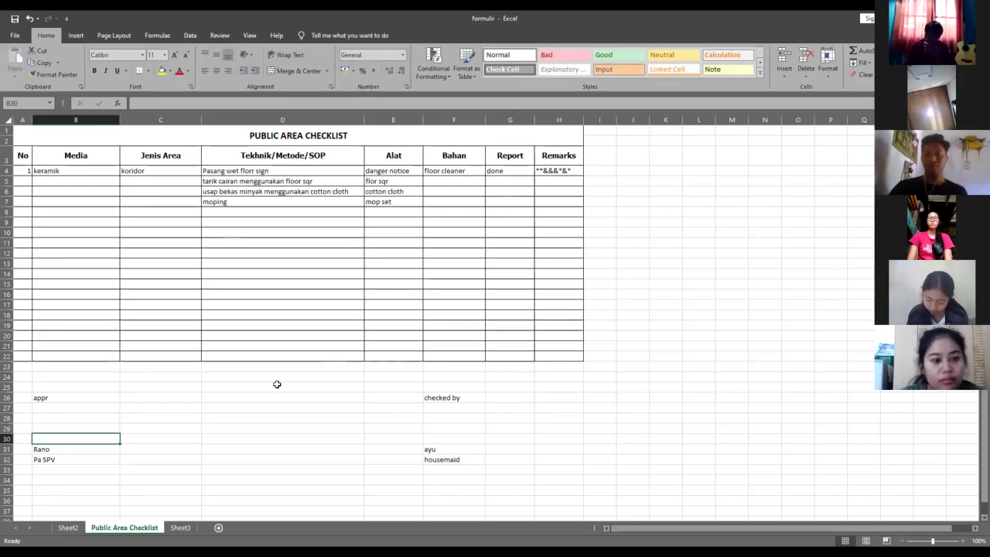
left_click(276, 387)
left_click(557, 387)
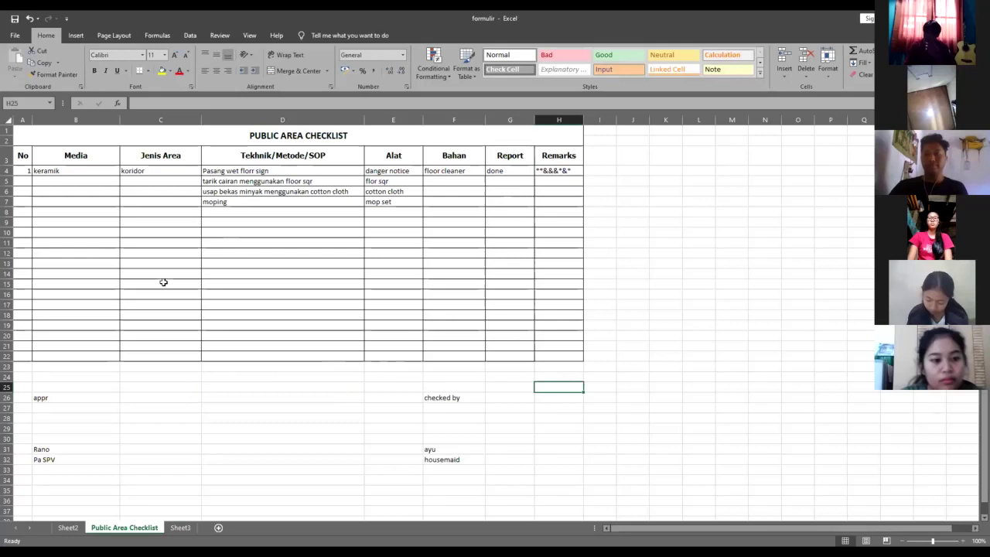